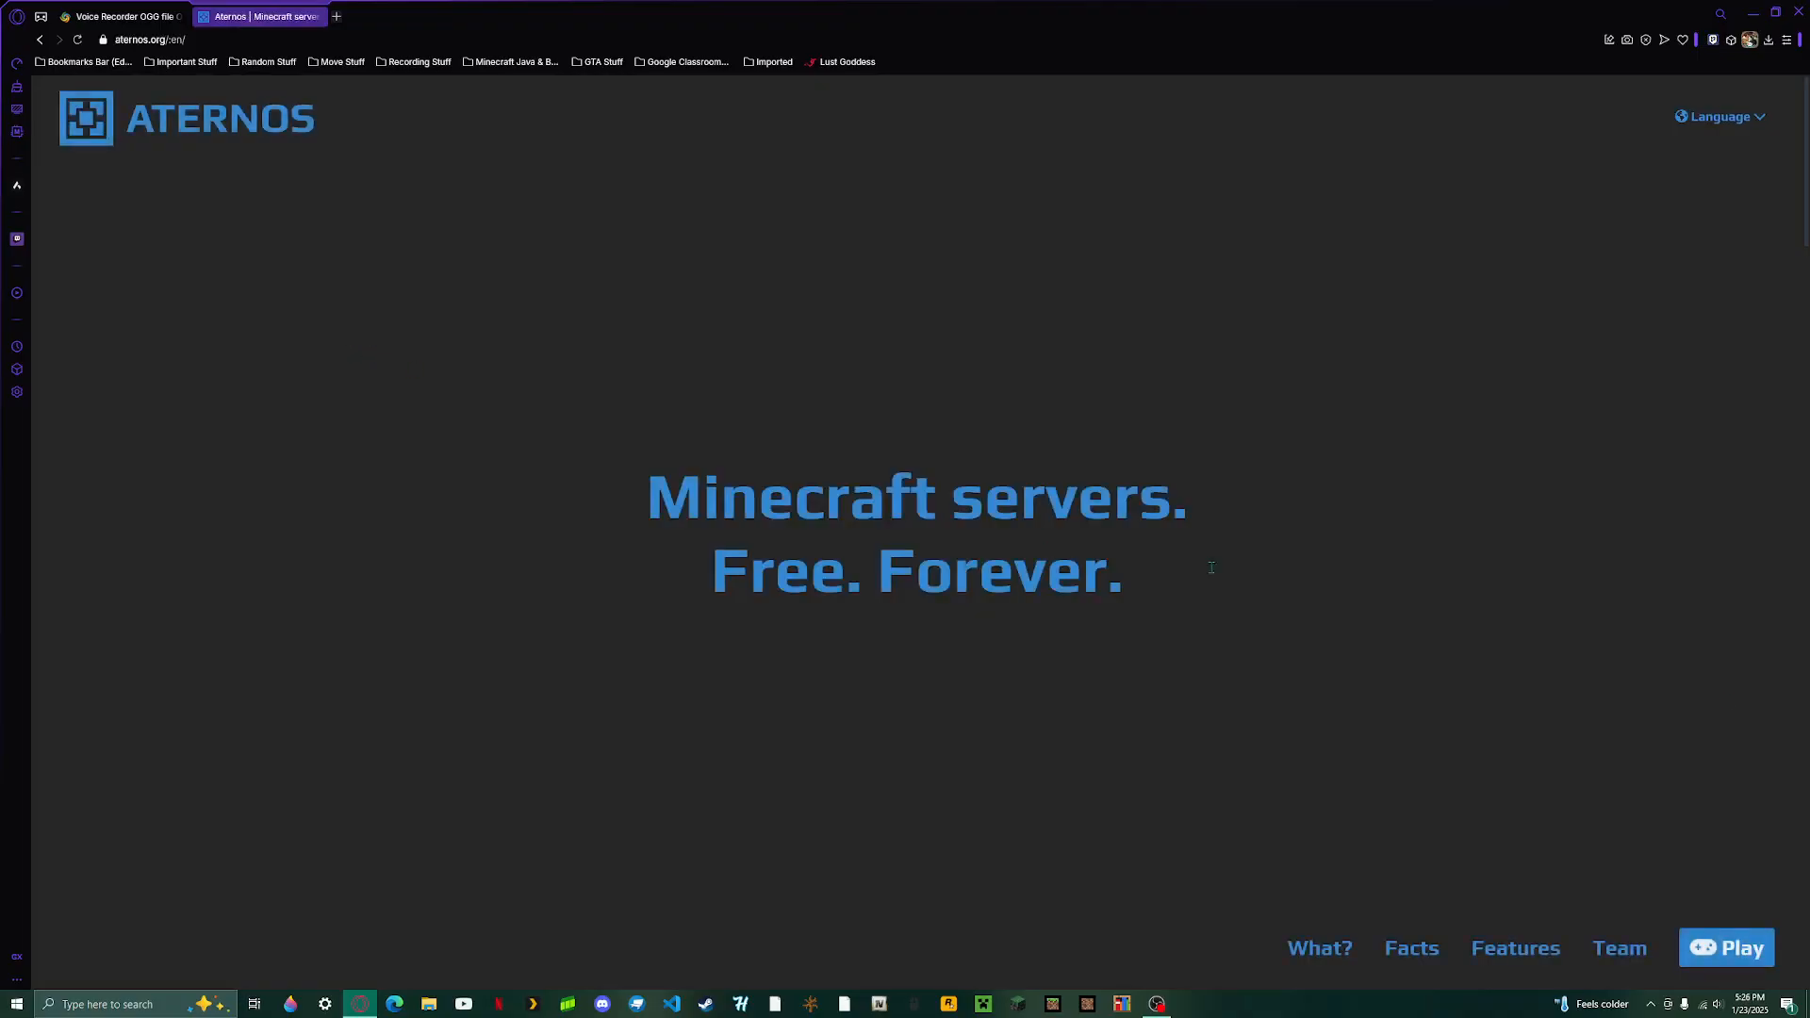
# - Go to the play page, view the sign-up form and cancel it
pyautogui.click(1732, 954)
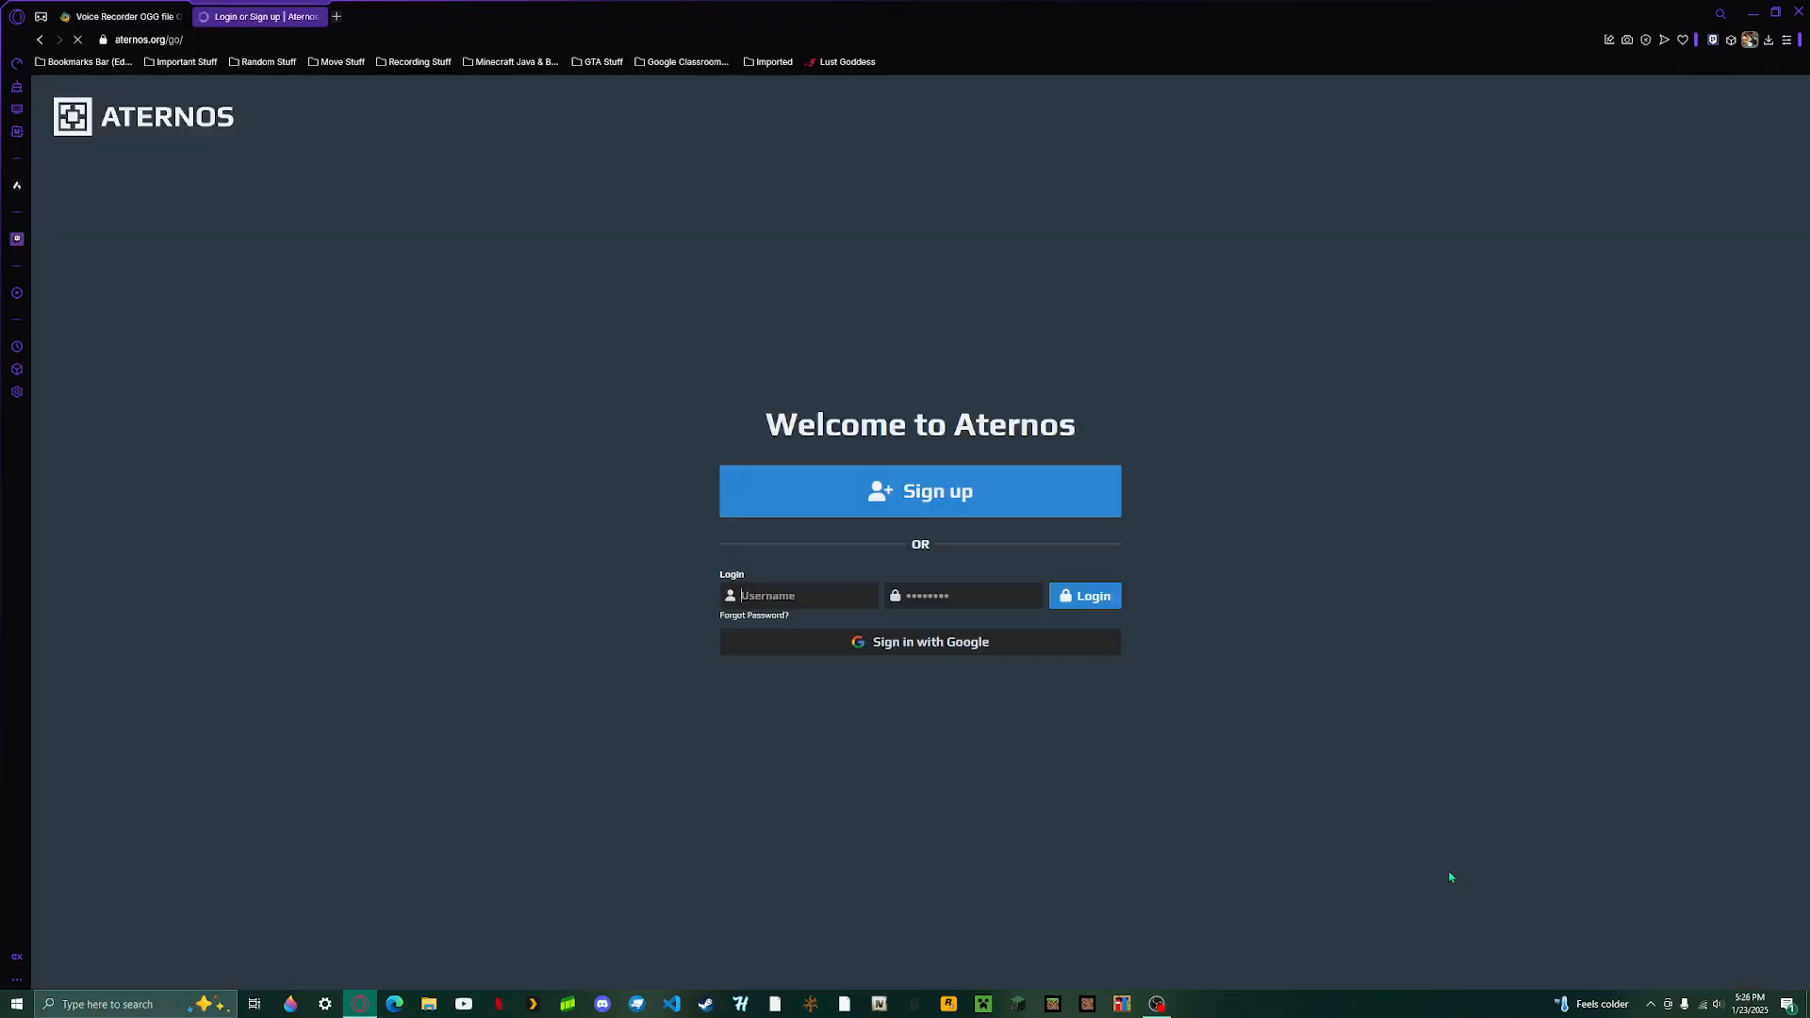
pyautogui.click(901, 485)
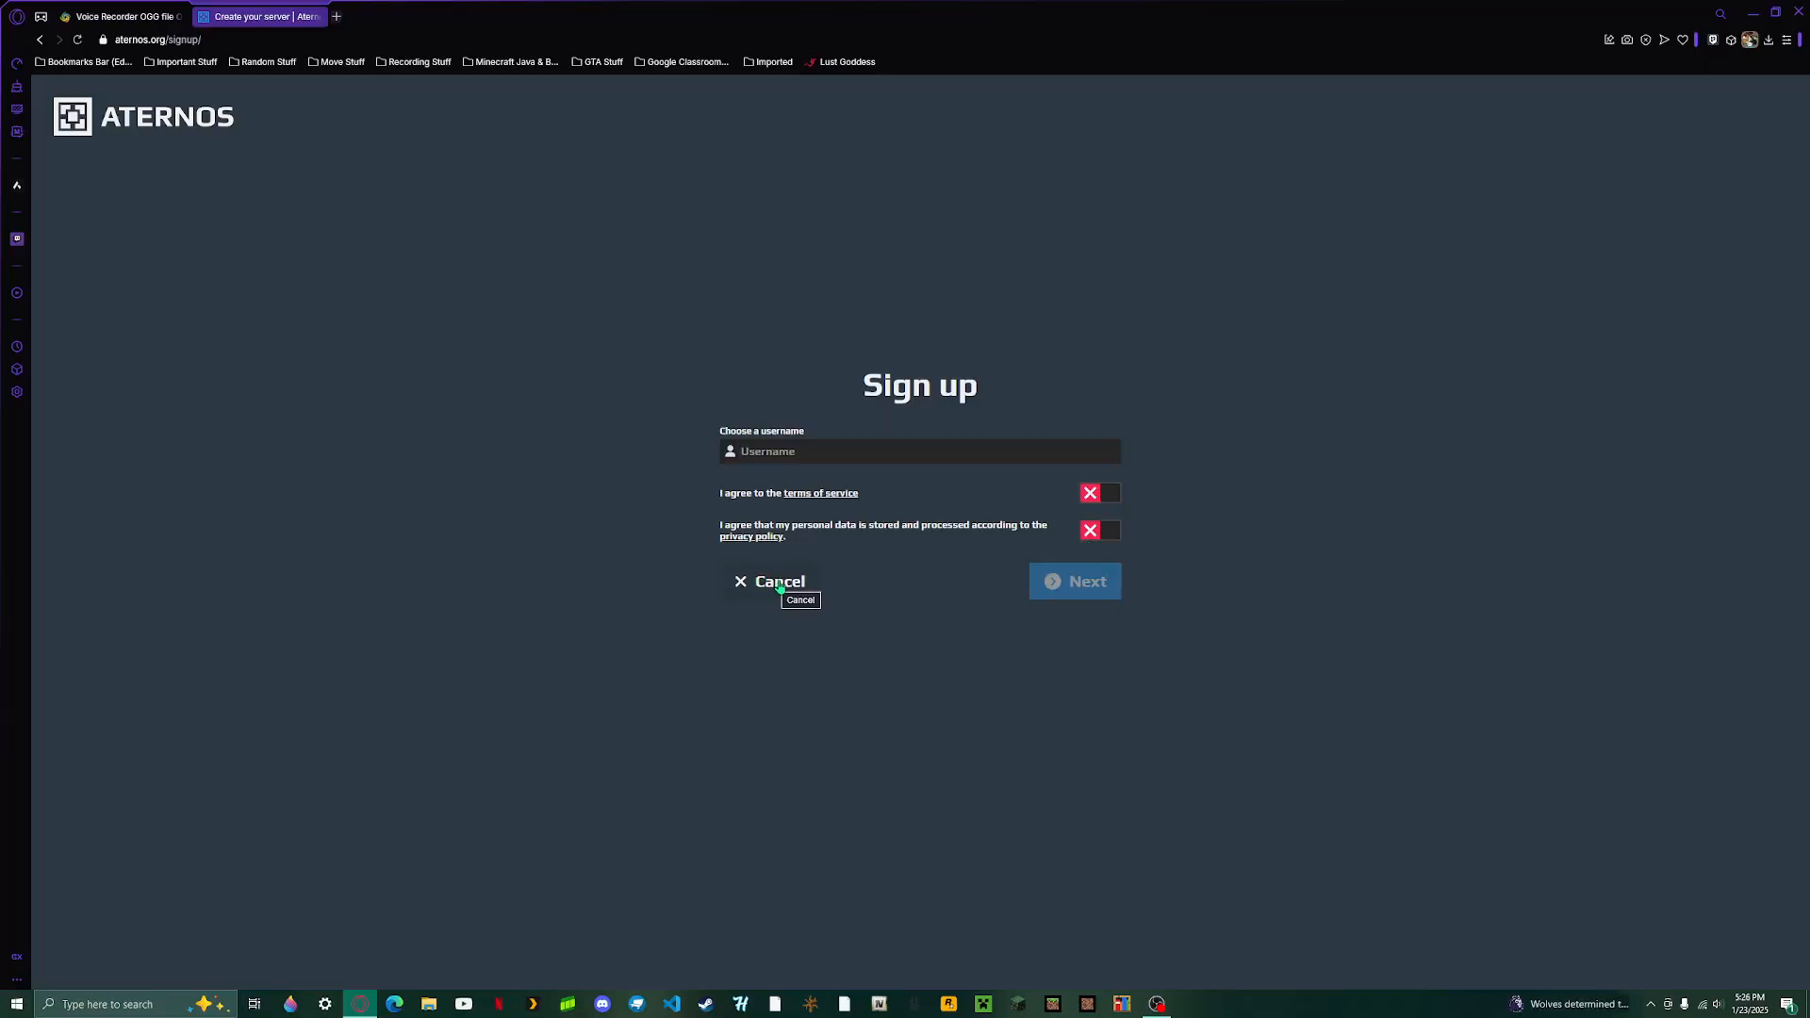
pyautogui.click(780, 582)
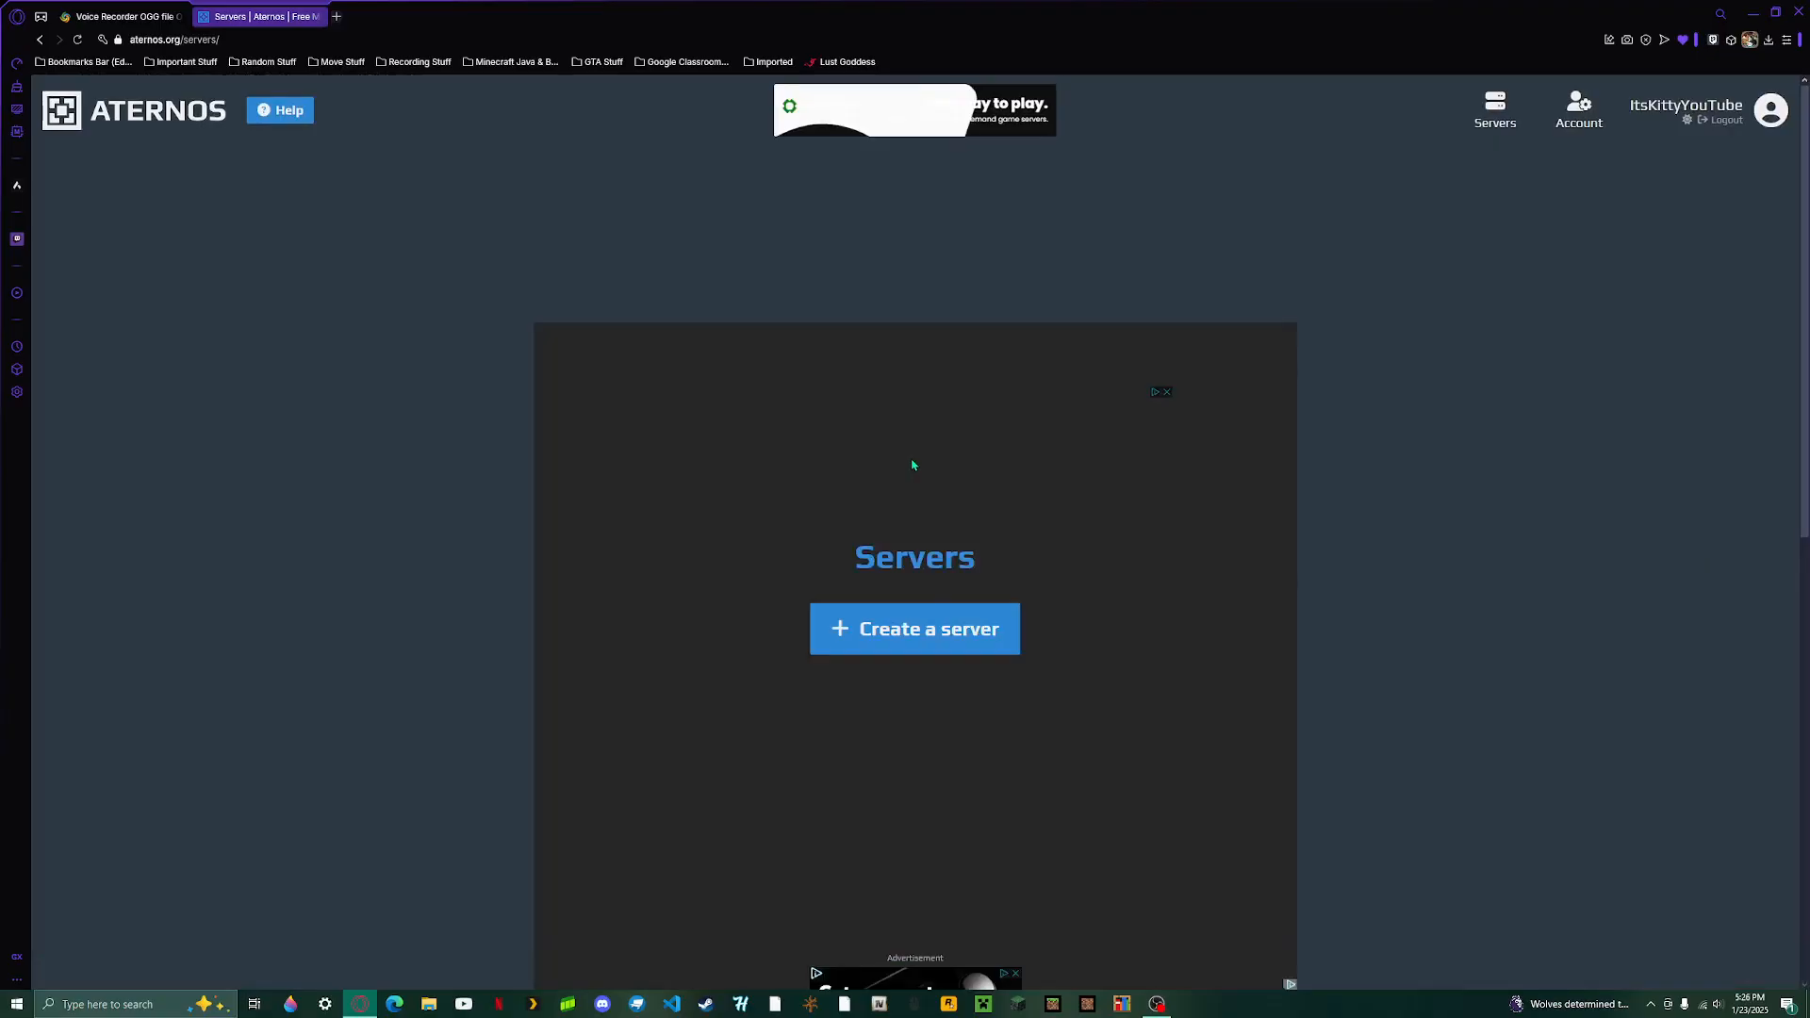
# - Start creating a server, then open its address for editing and close the editor
pyautogui.click(925, 627)
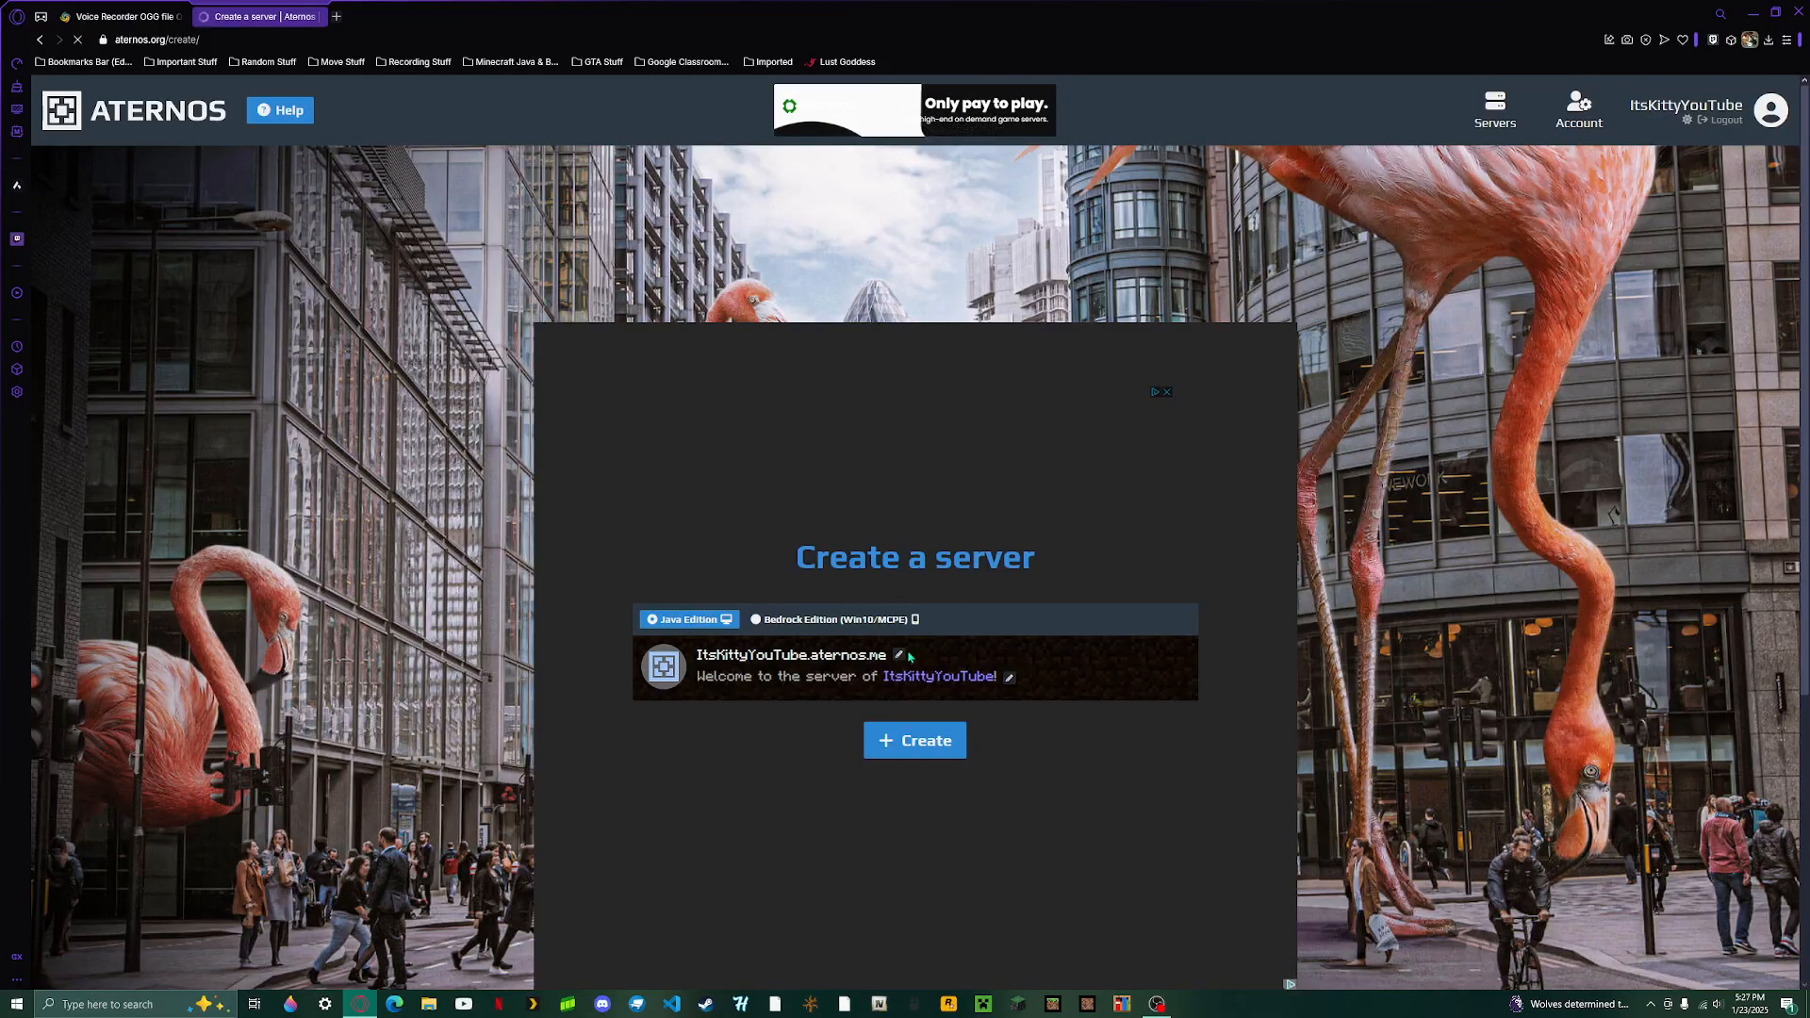
pyautogui.click(899, 655)
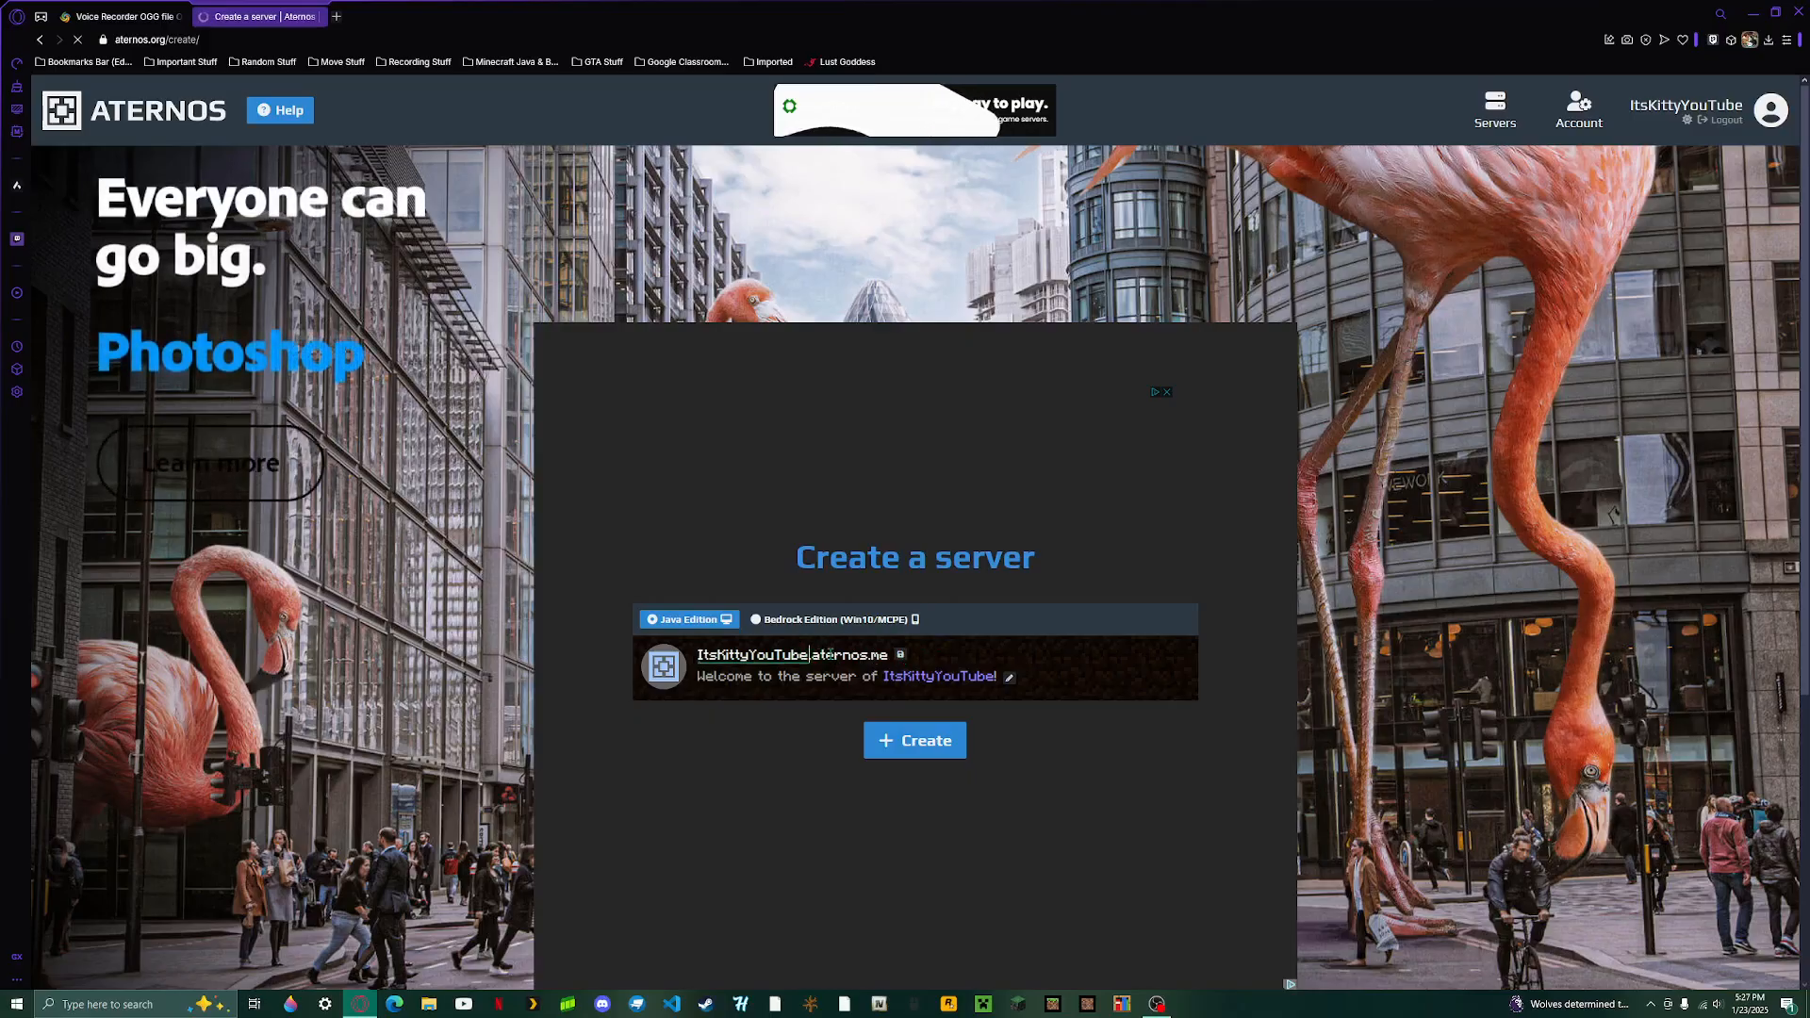
pyautogui.doubleClick(846, 657)
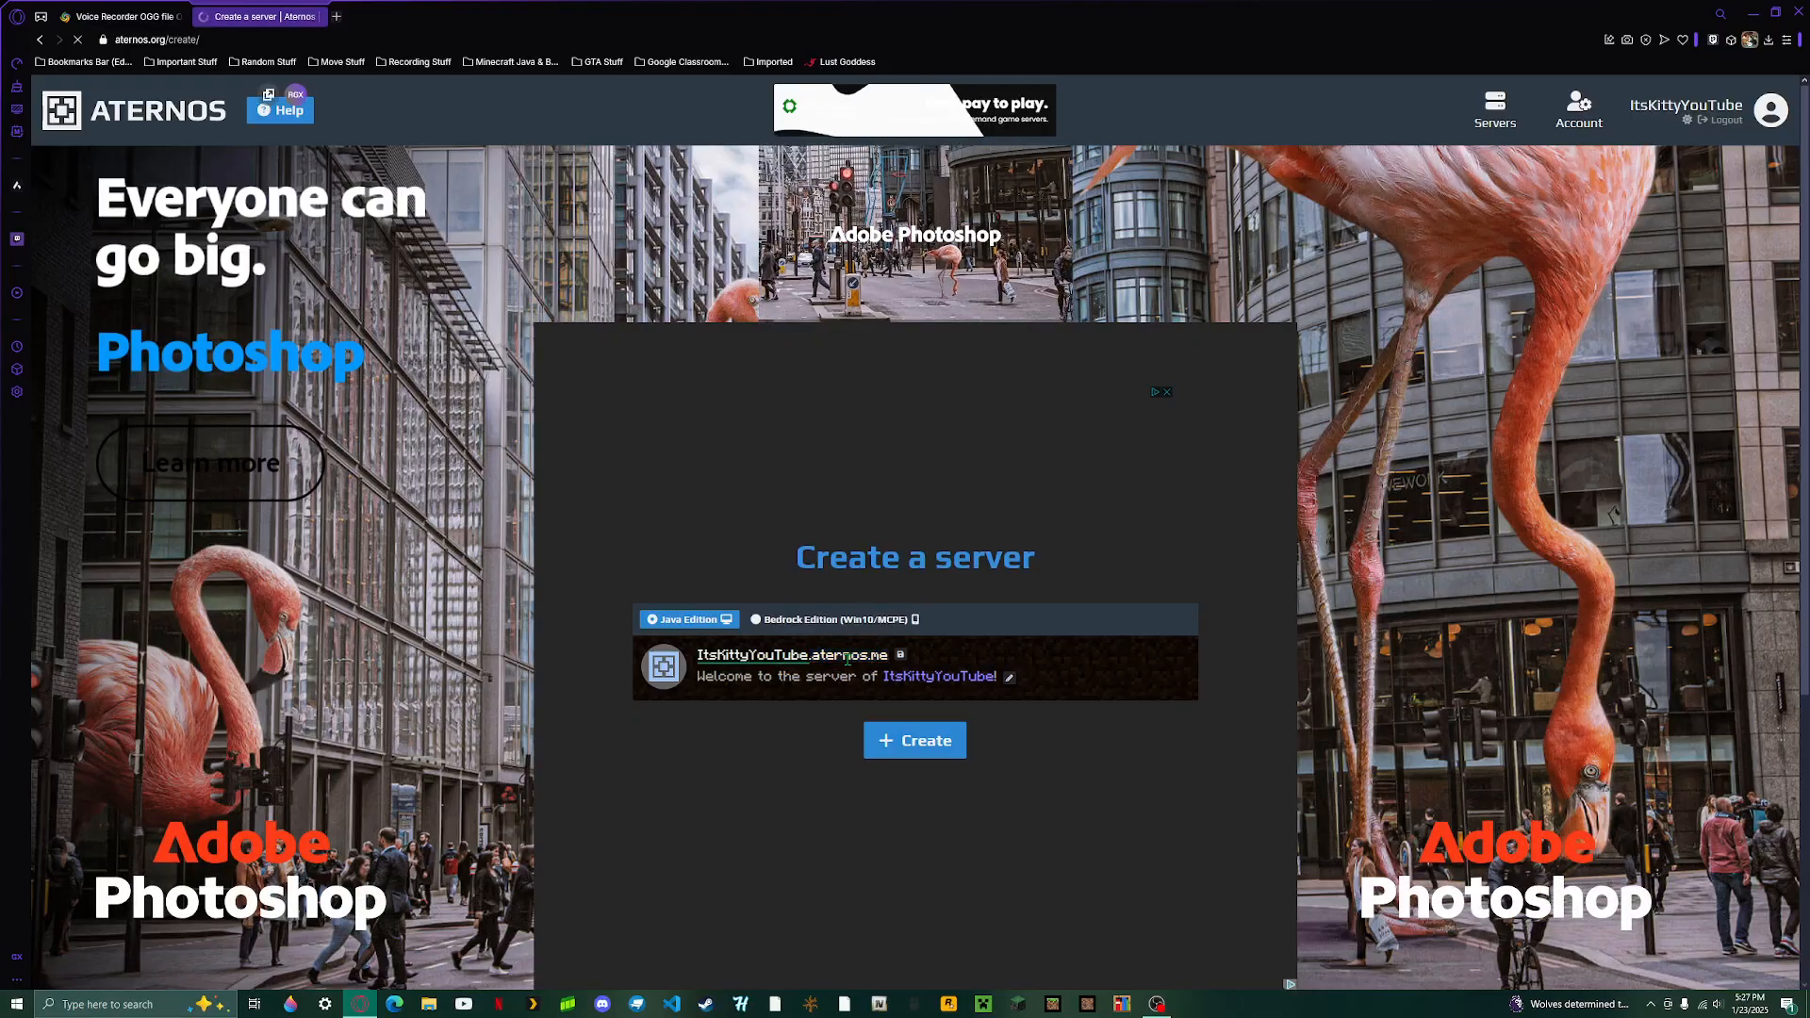
pyautogui.doubleClick(781, 657)
pyautogui.click(794, 659)
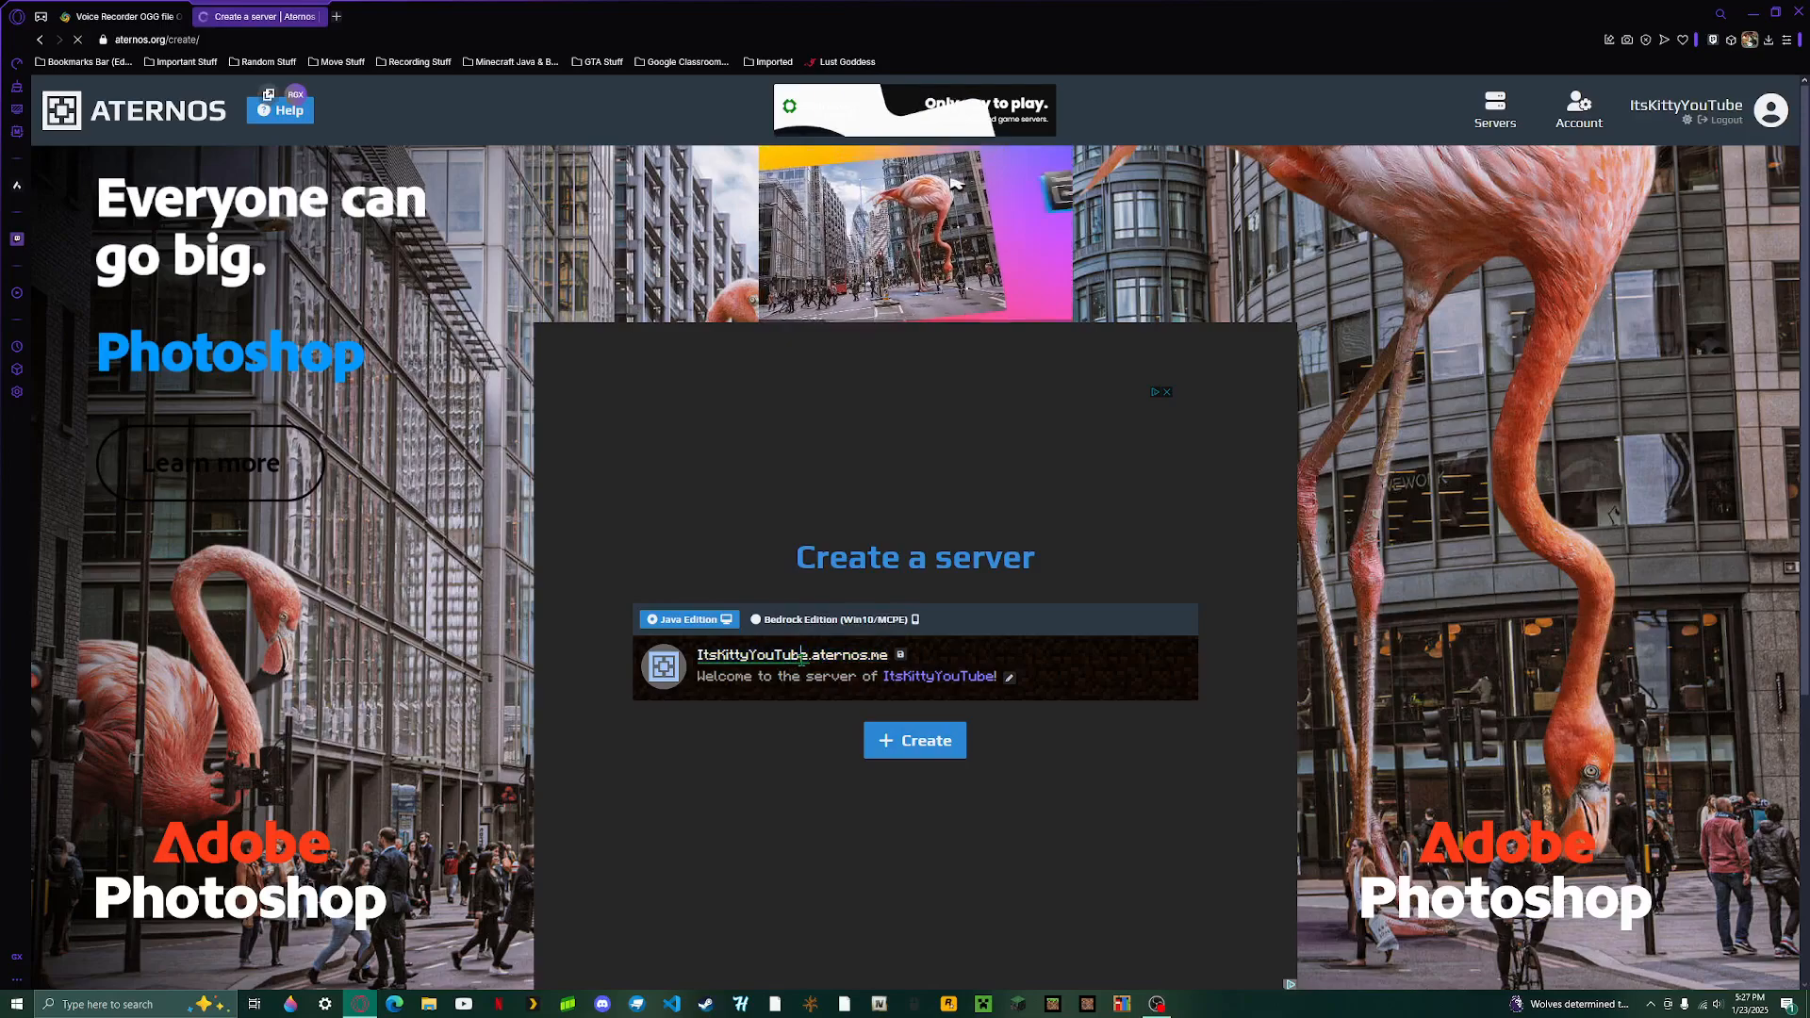
pyautogui.click(901, 657)
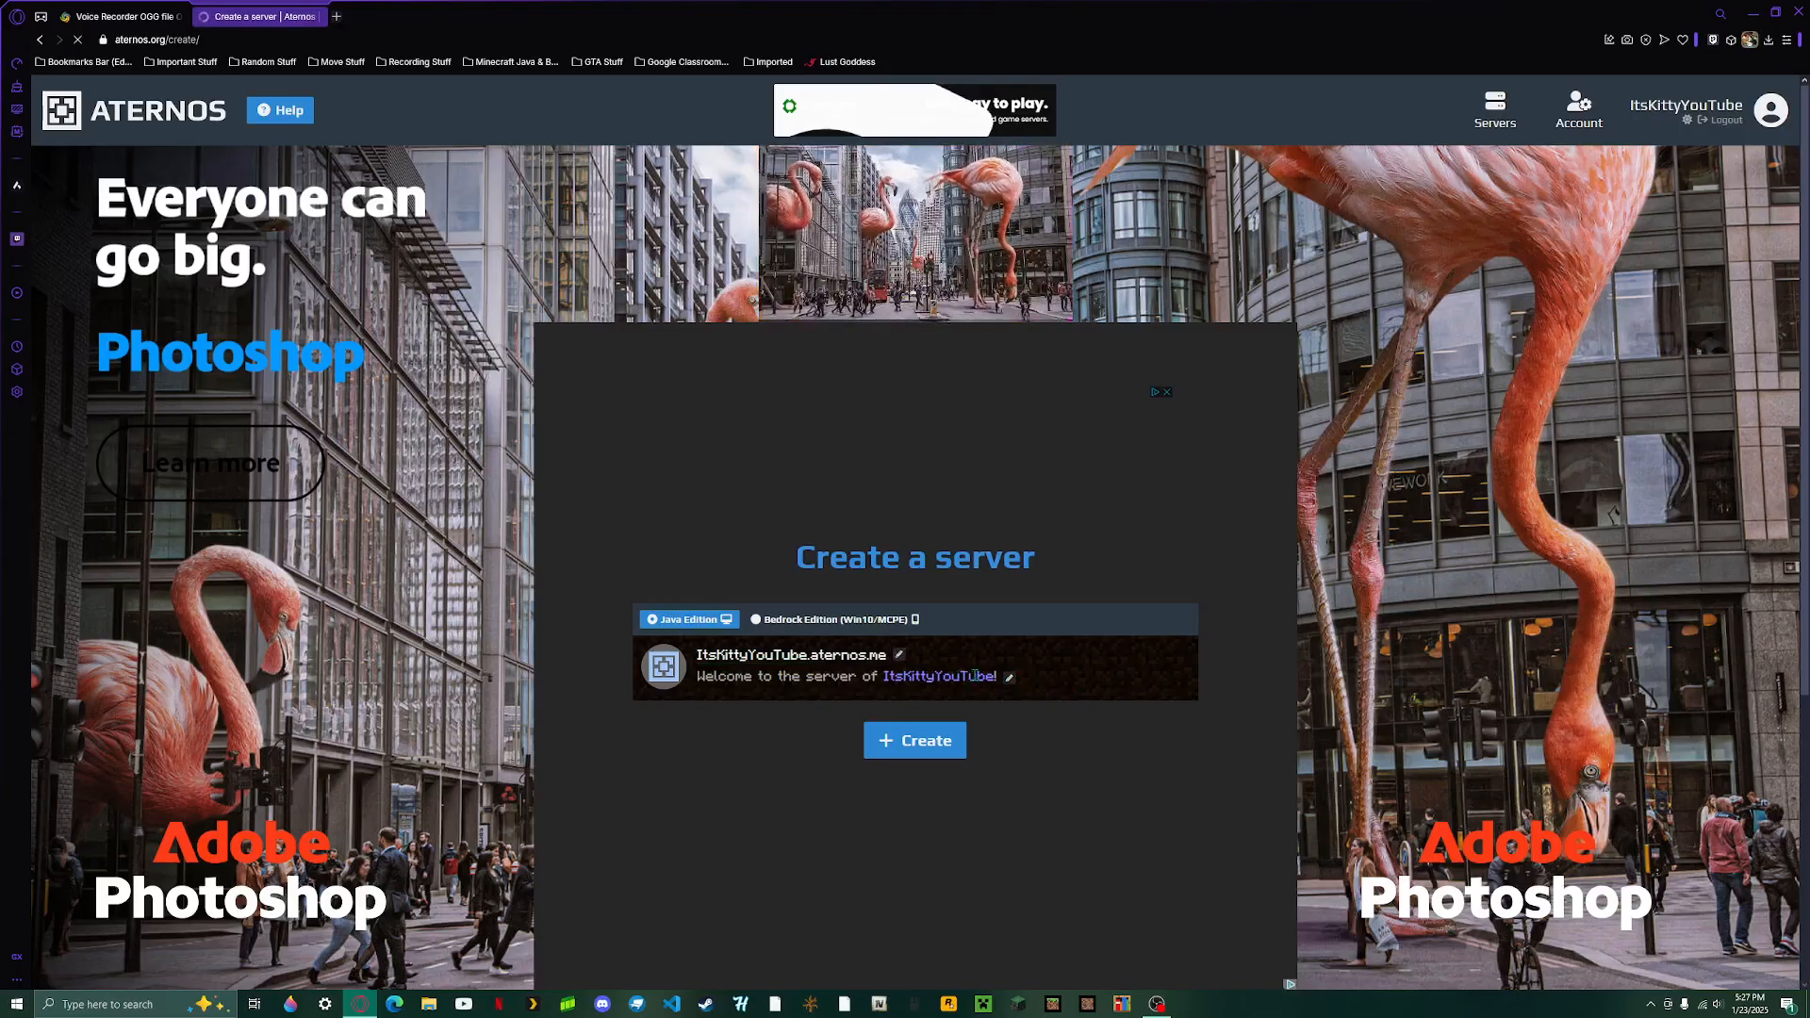
# - Open the welcome message editor to view its colour and formatting codes, and close it
pyautogui.click(1009, 677)
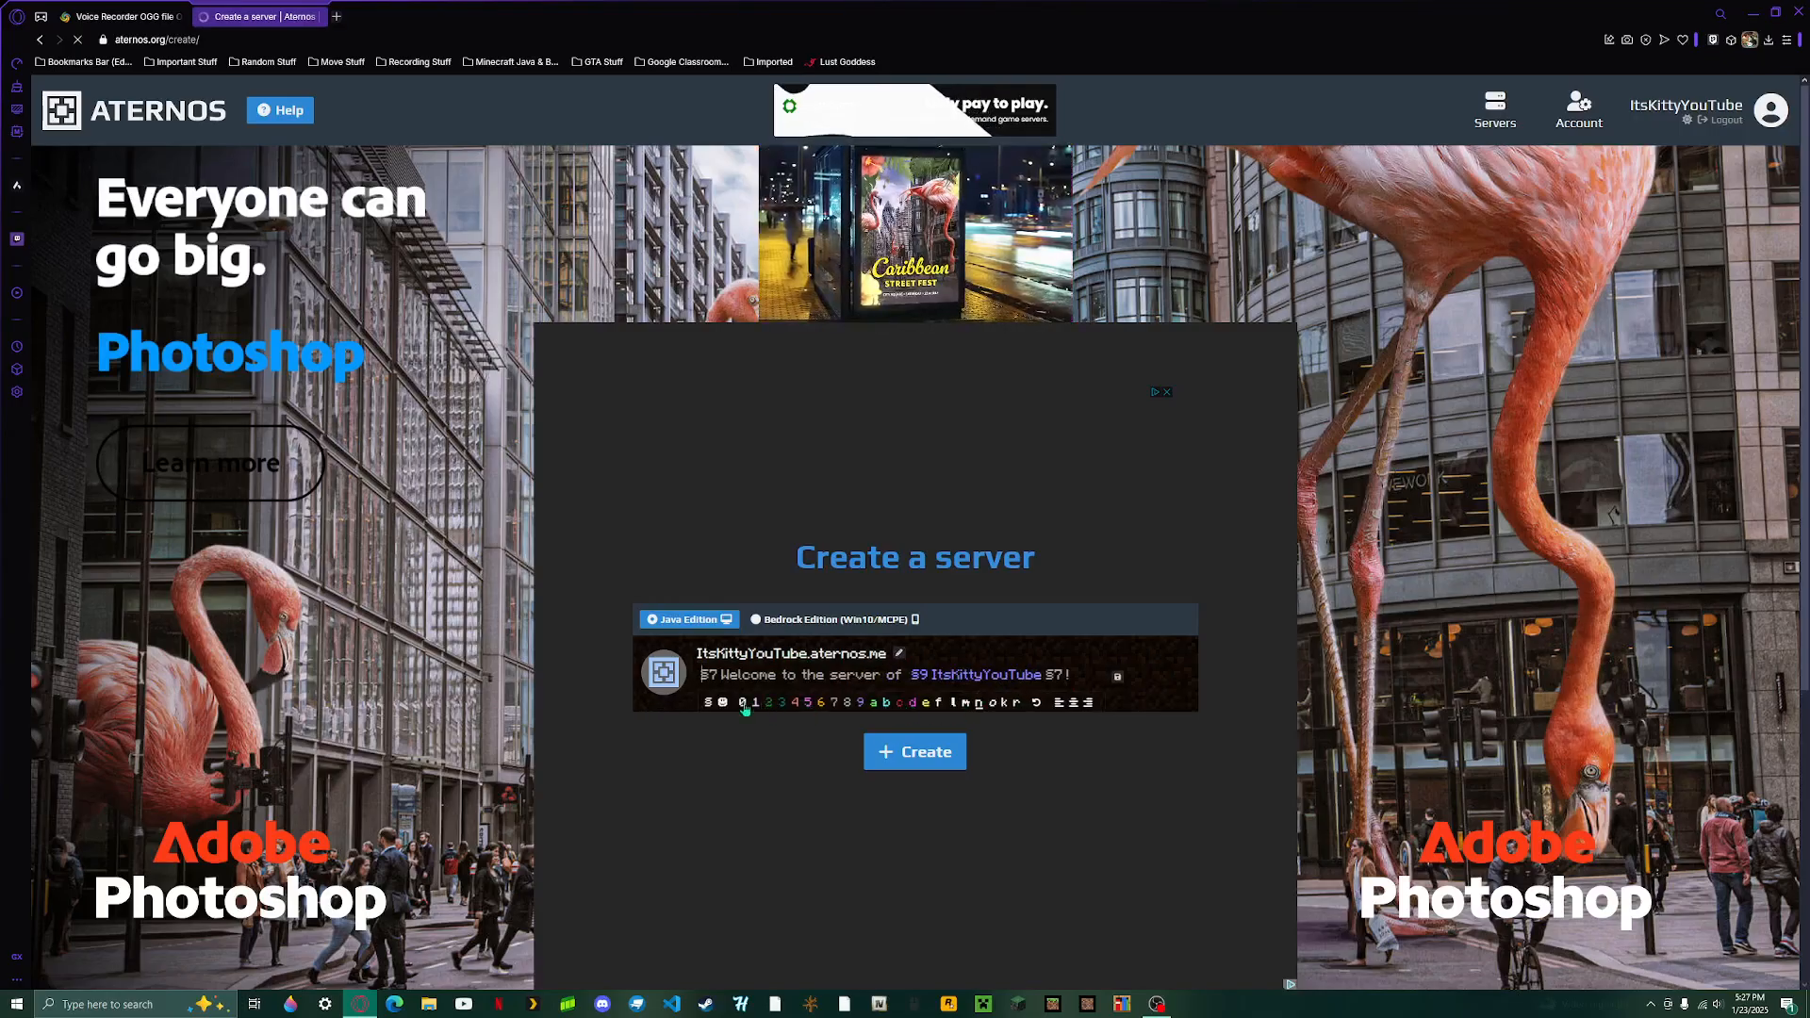
pyautogui.click(708, 704)
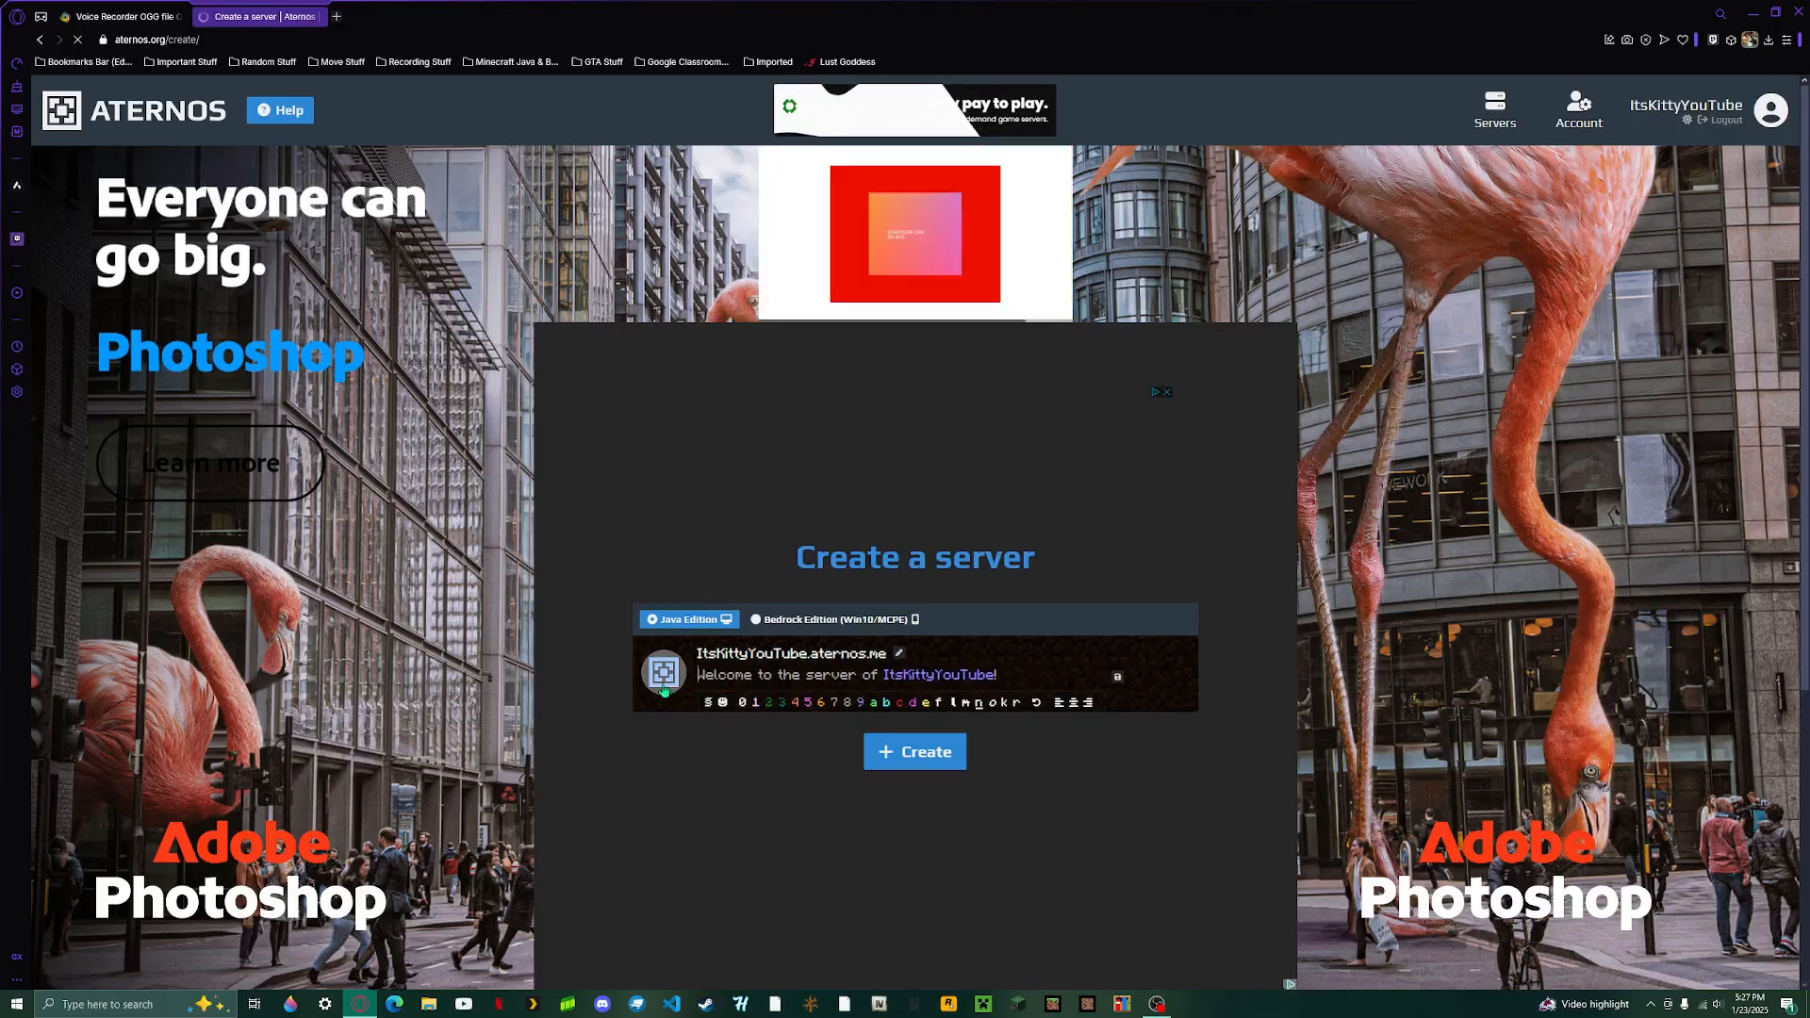
pyautogui.click(708, 705)
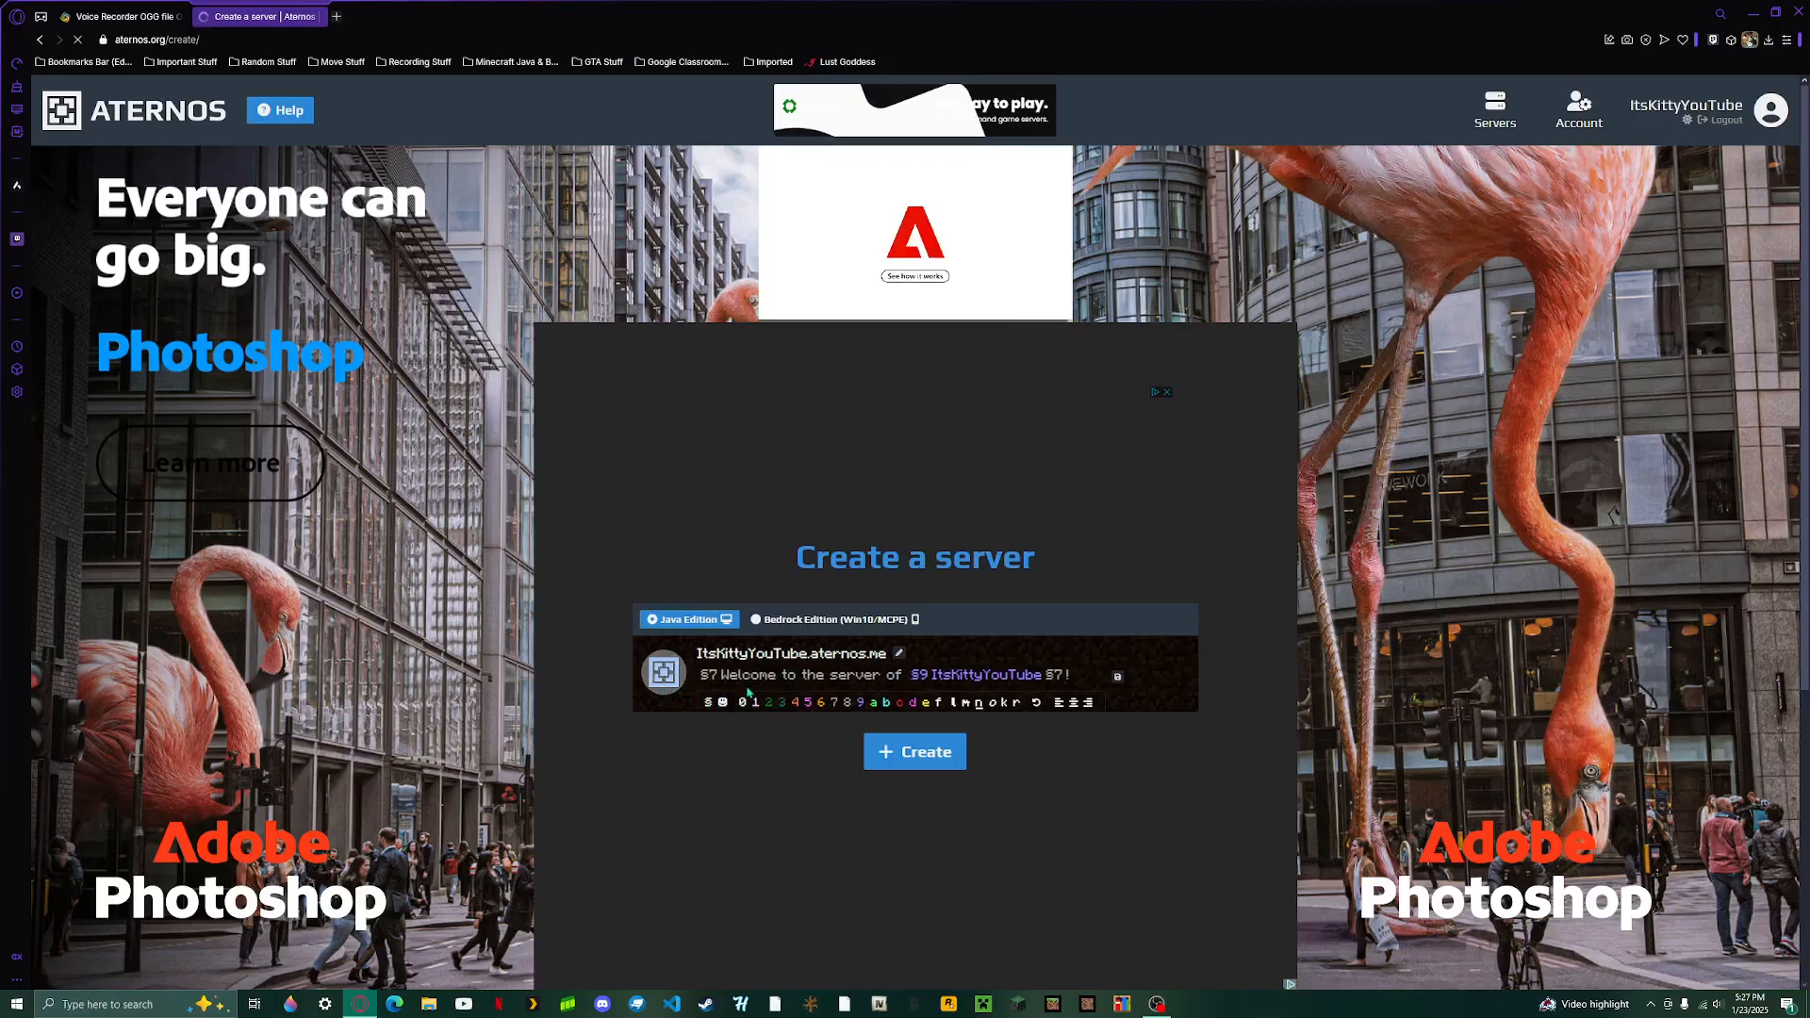
pyautogui.click(1118, 676)
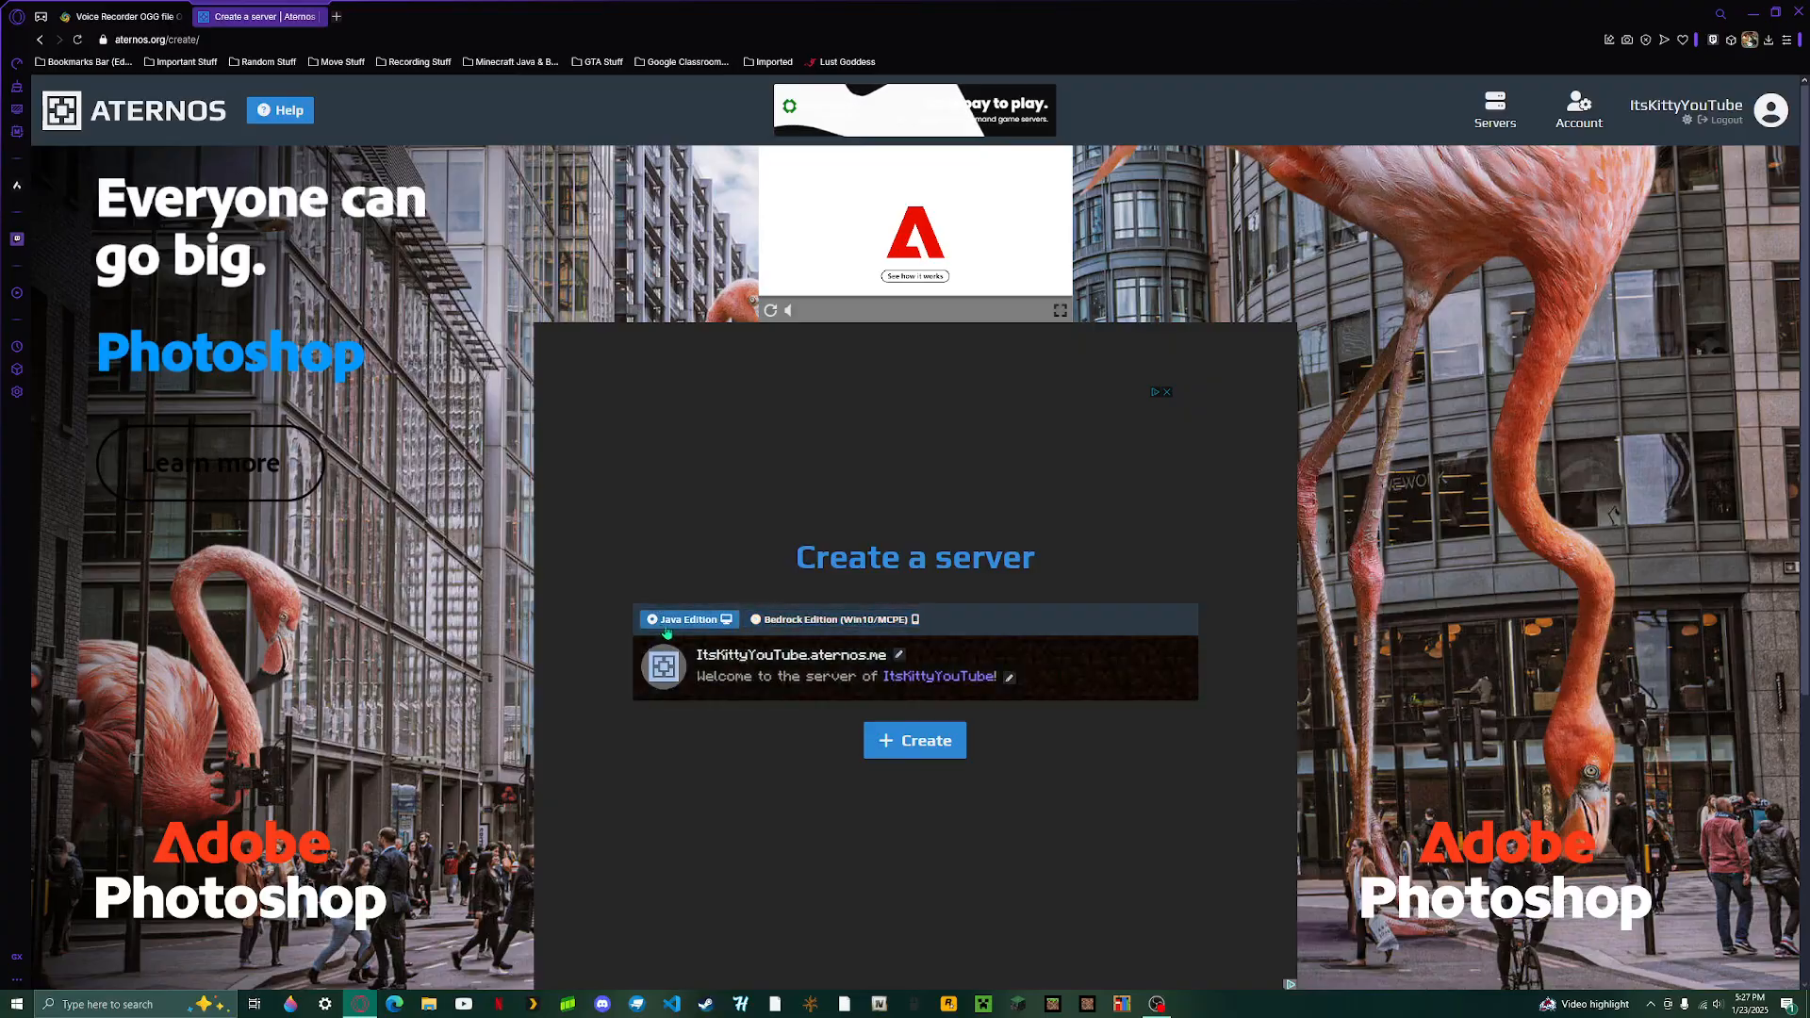
# - Create the Java Edition server and skip the Google Drive backup
pyautogui.click(912, 743)
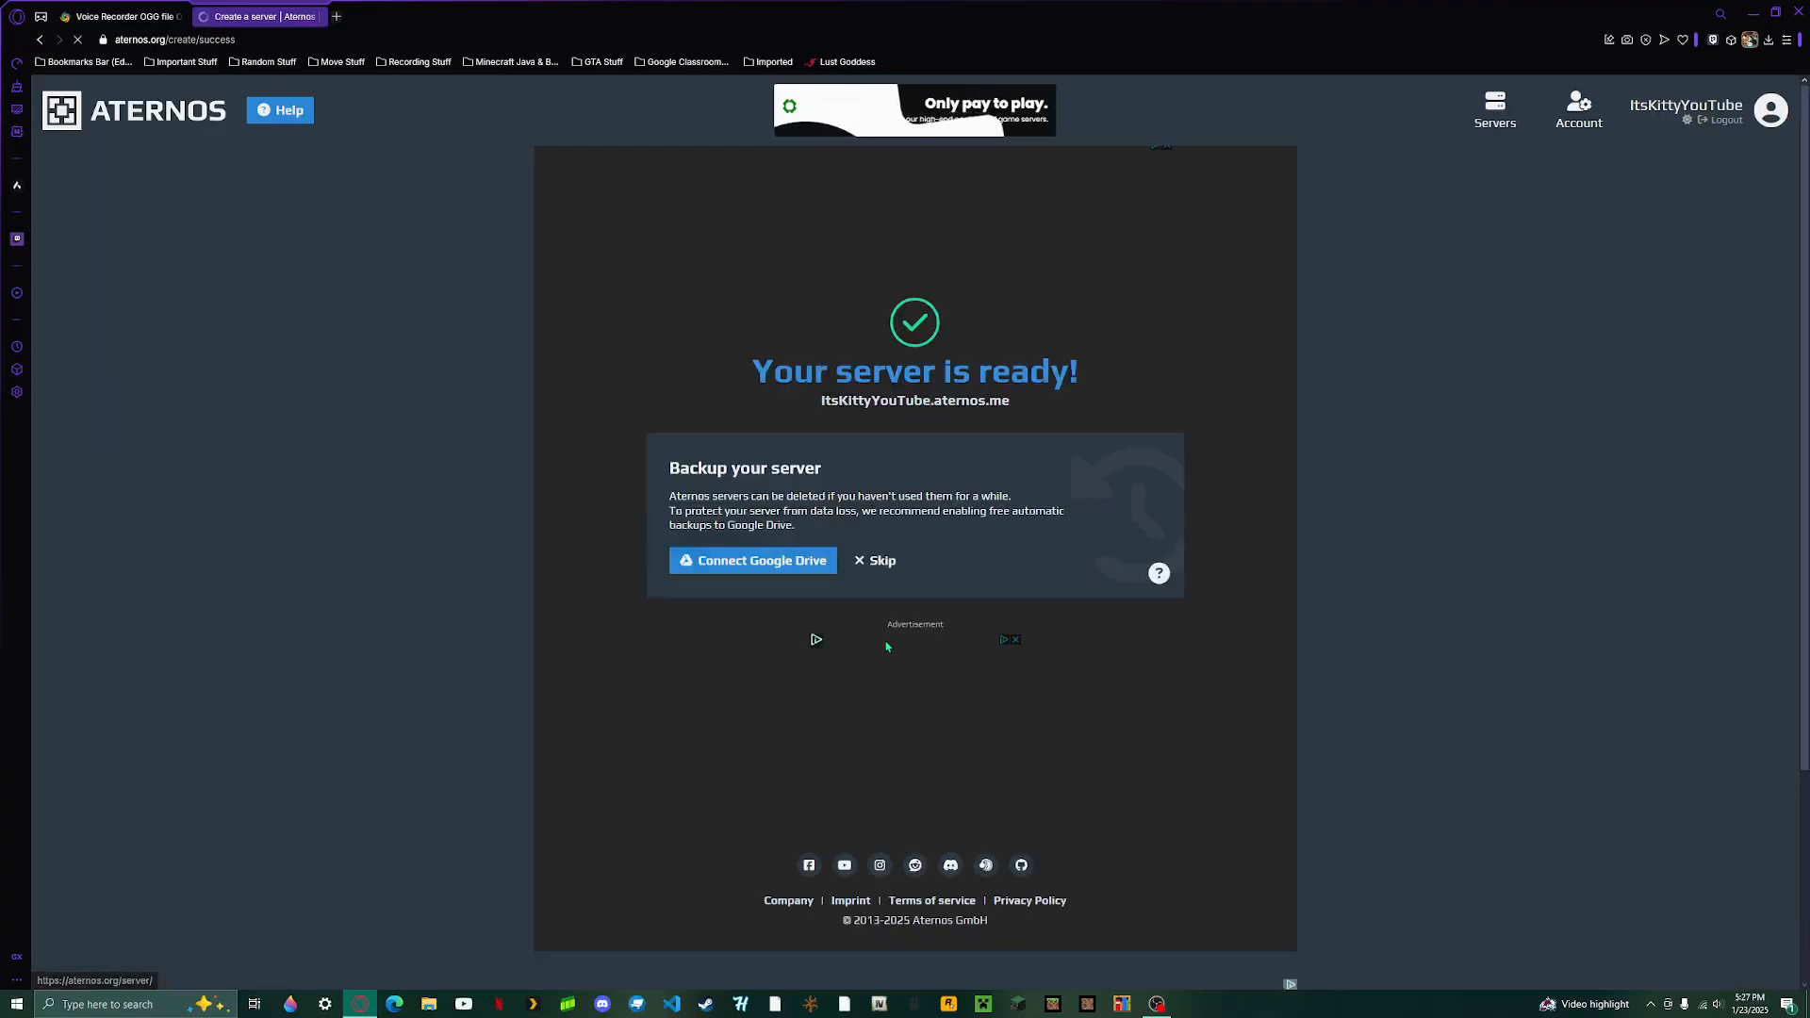
pyautogui.click(869, 570)
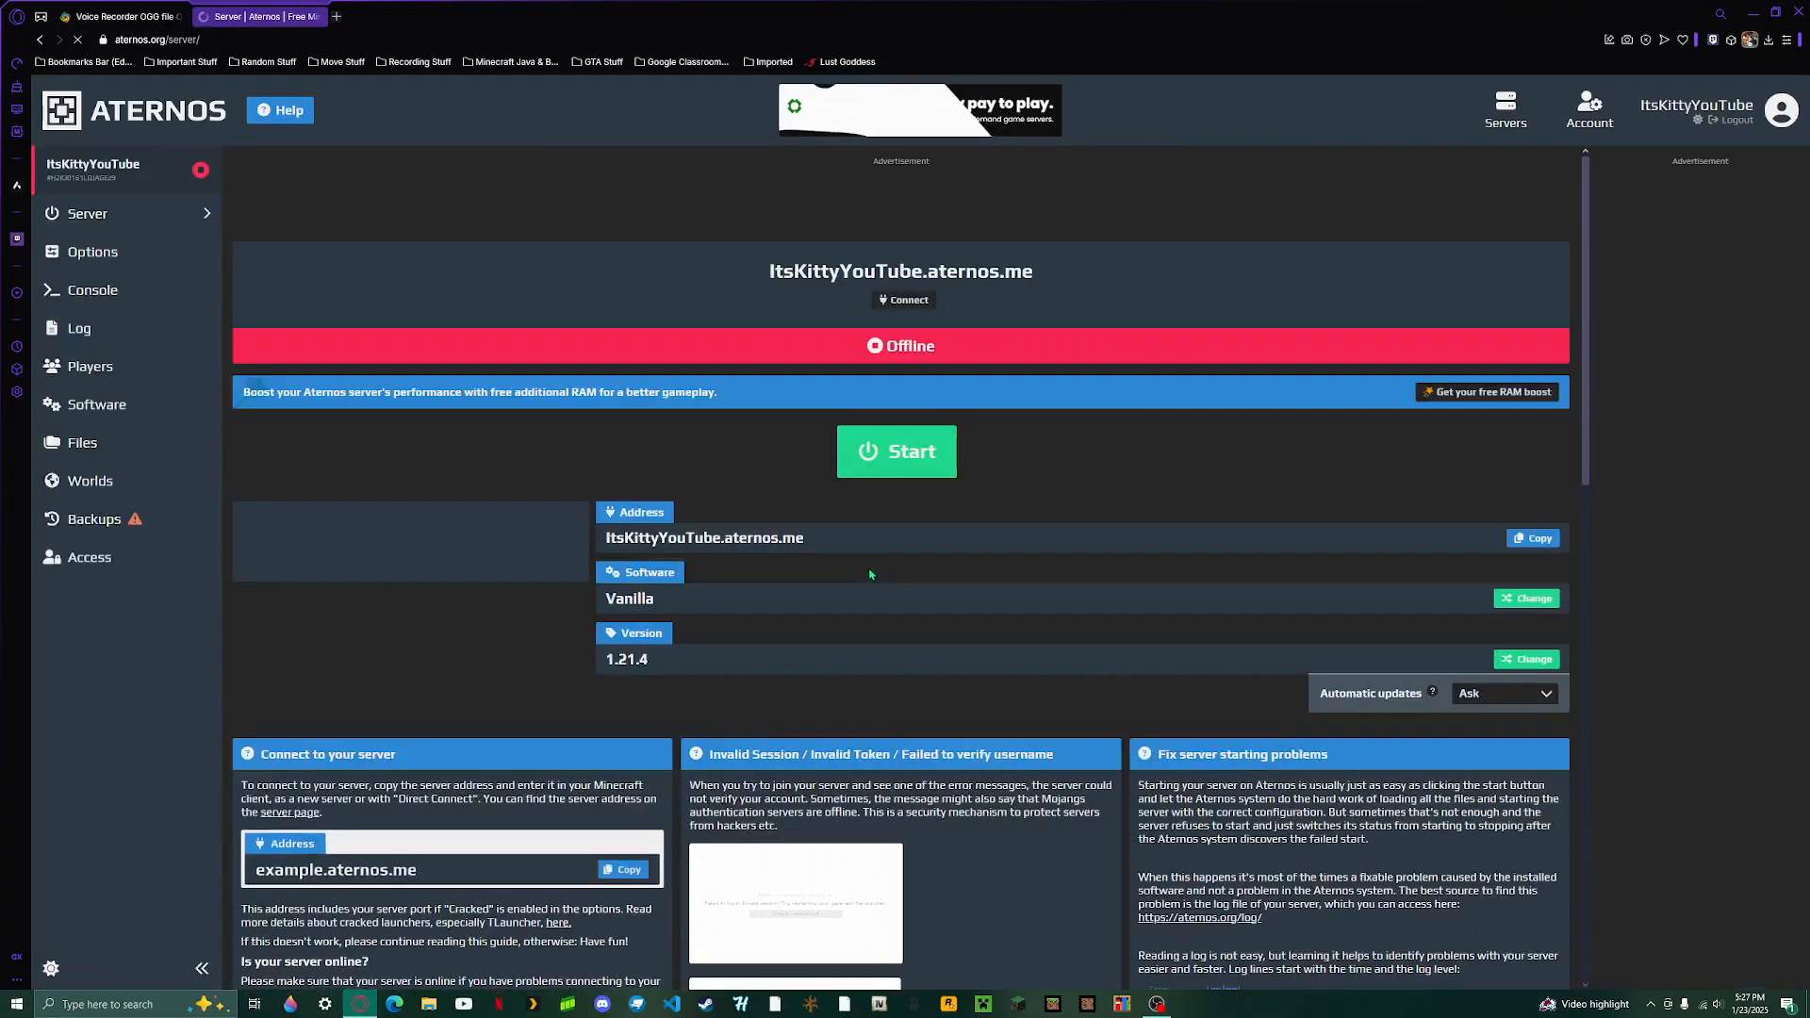
# - Set the server's automatic updates to Always
pyautogui.click(1485, 702)
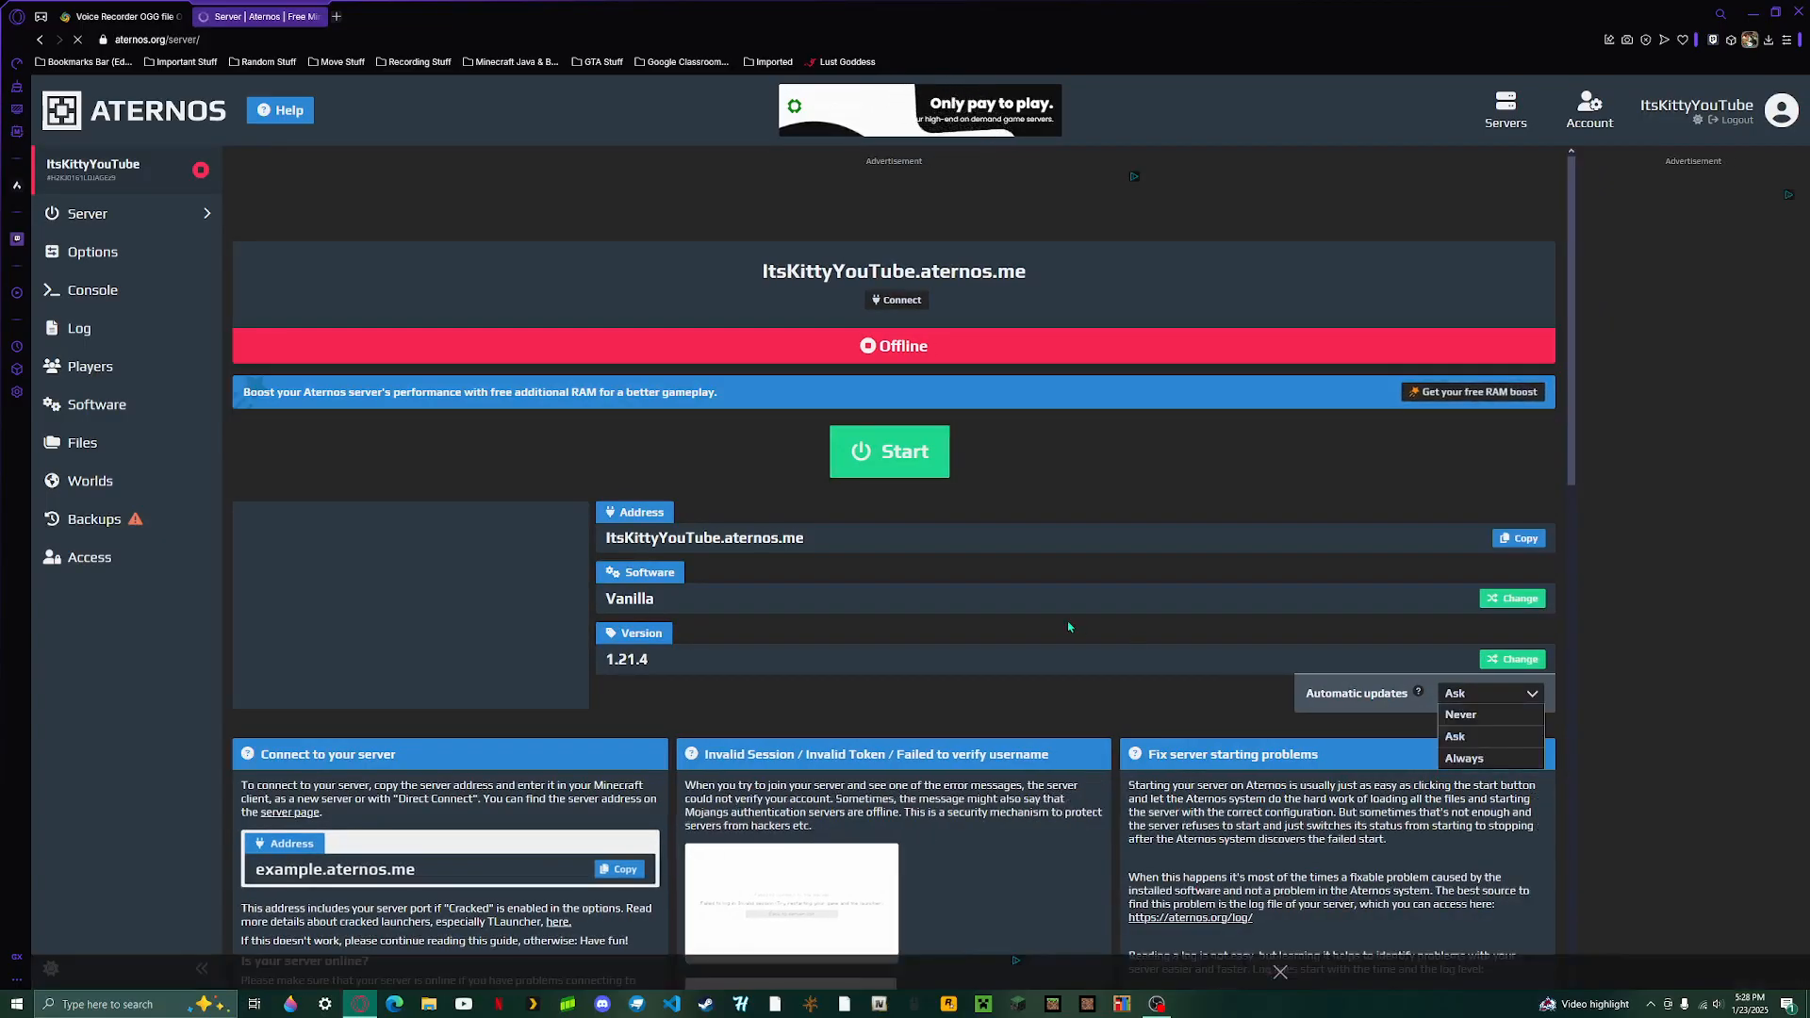
pyautogui.click(1467, 760)
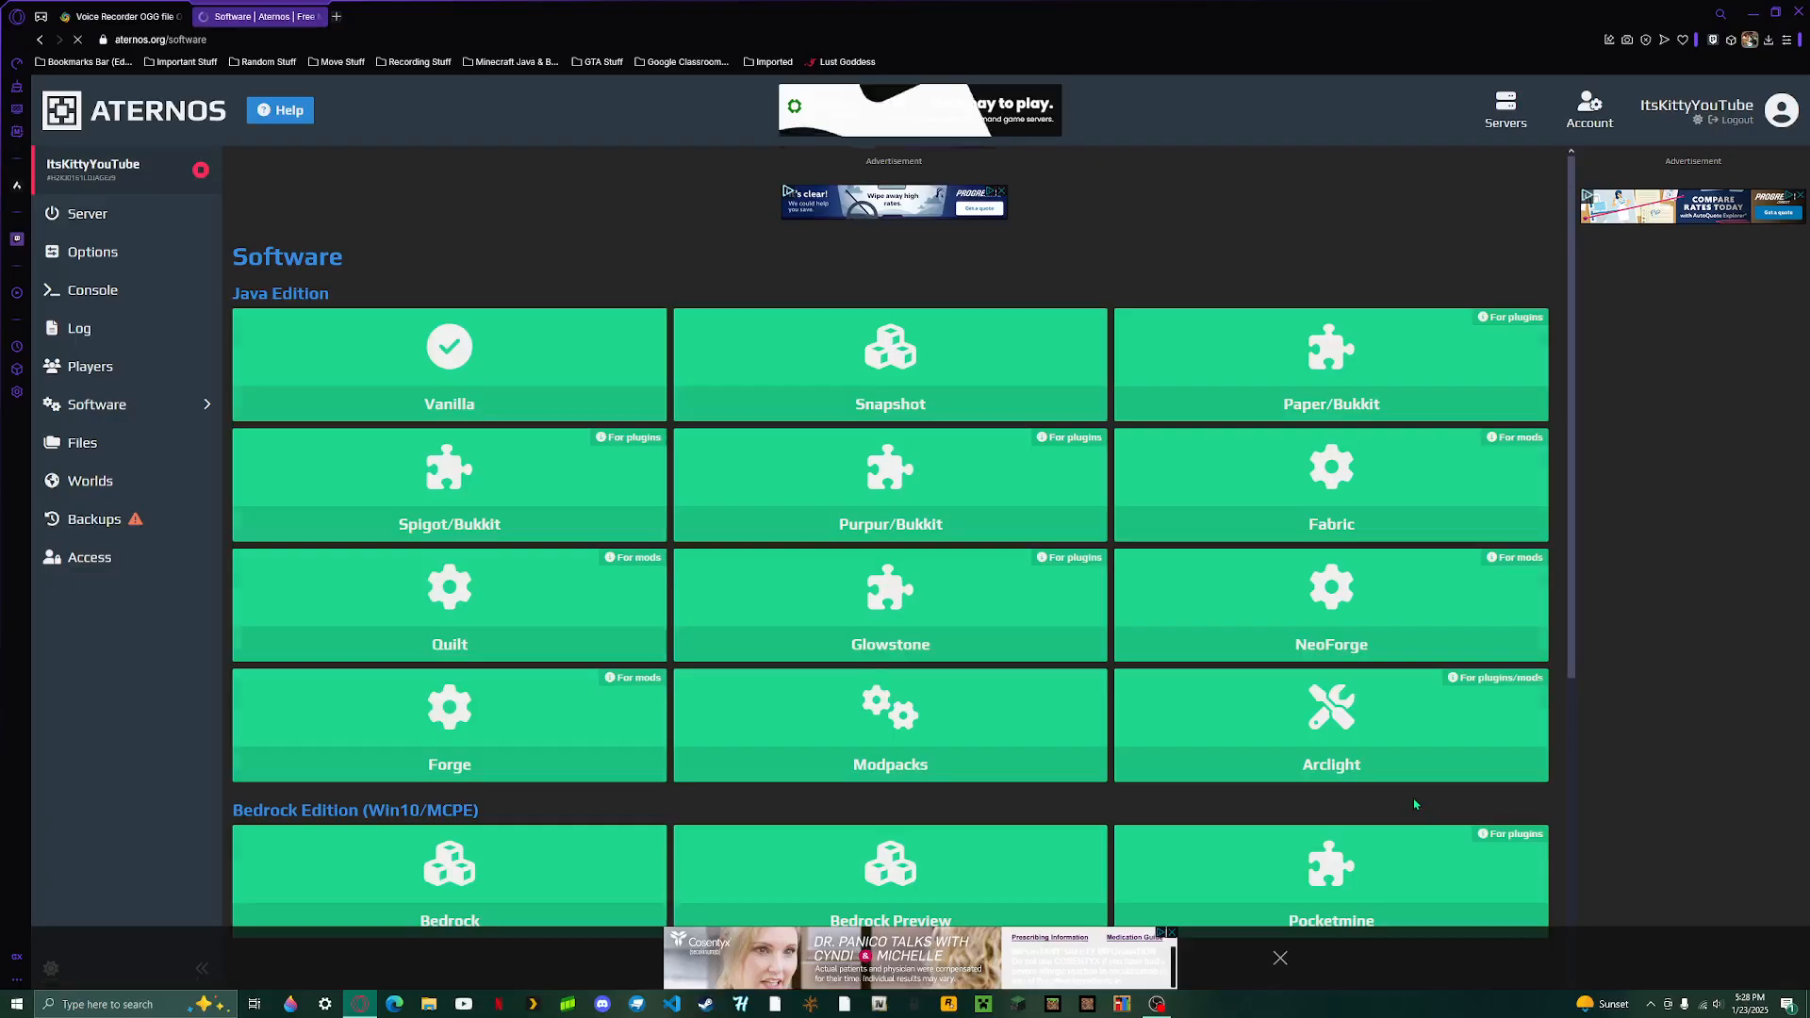
# - Browse the available server software types and view the versions offered for Arclight
pyautogui.scroll(-3, 1414, 799)
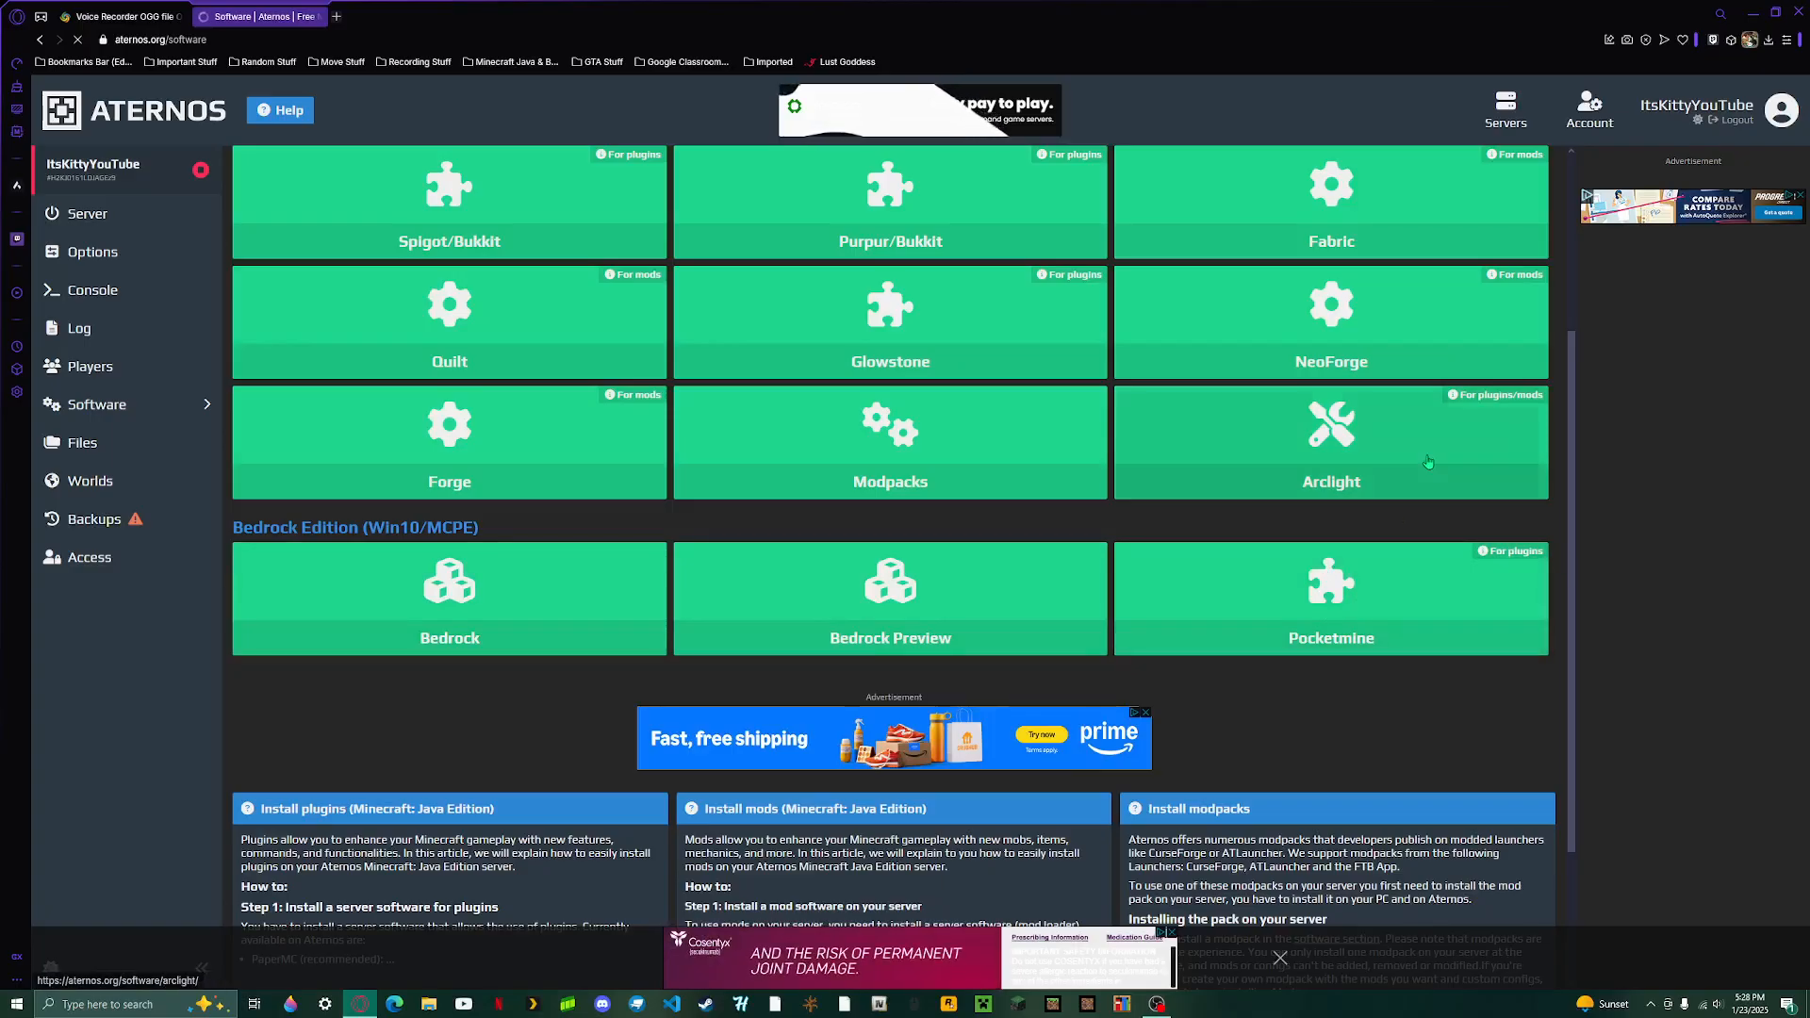
pyautogui.scroll(2, 1494, 556)
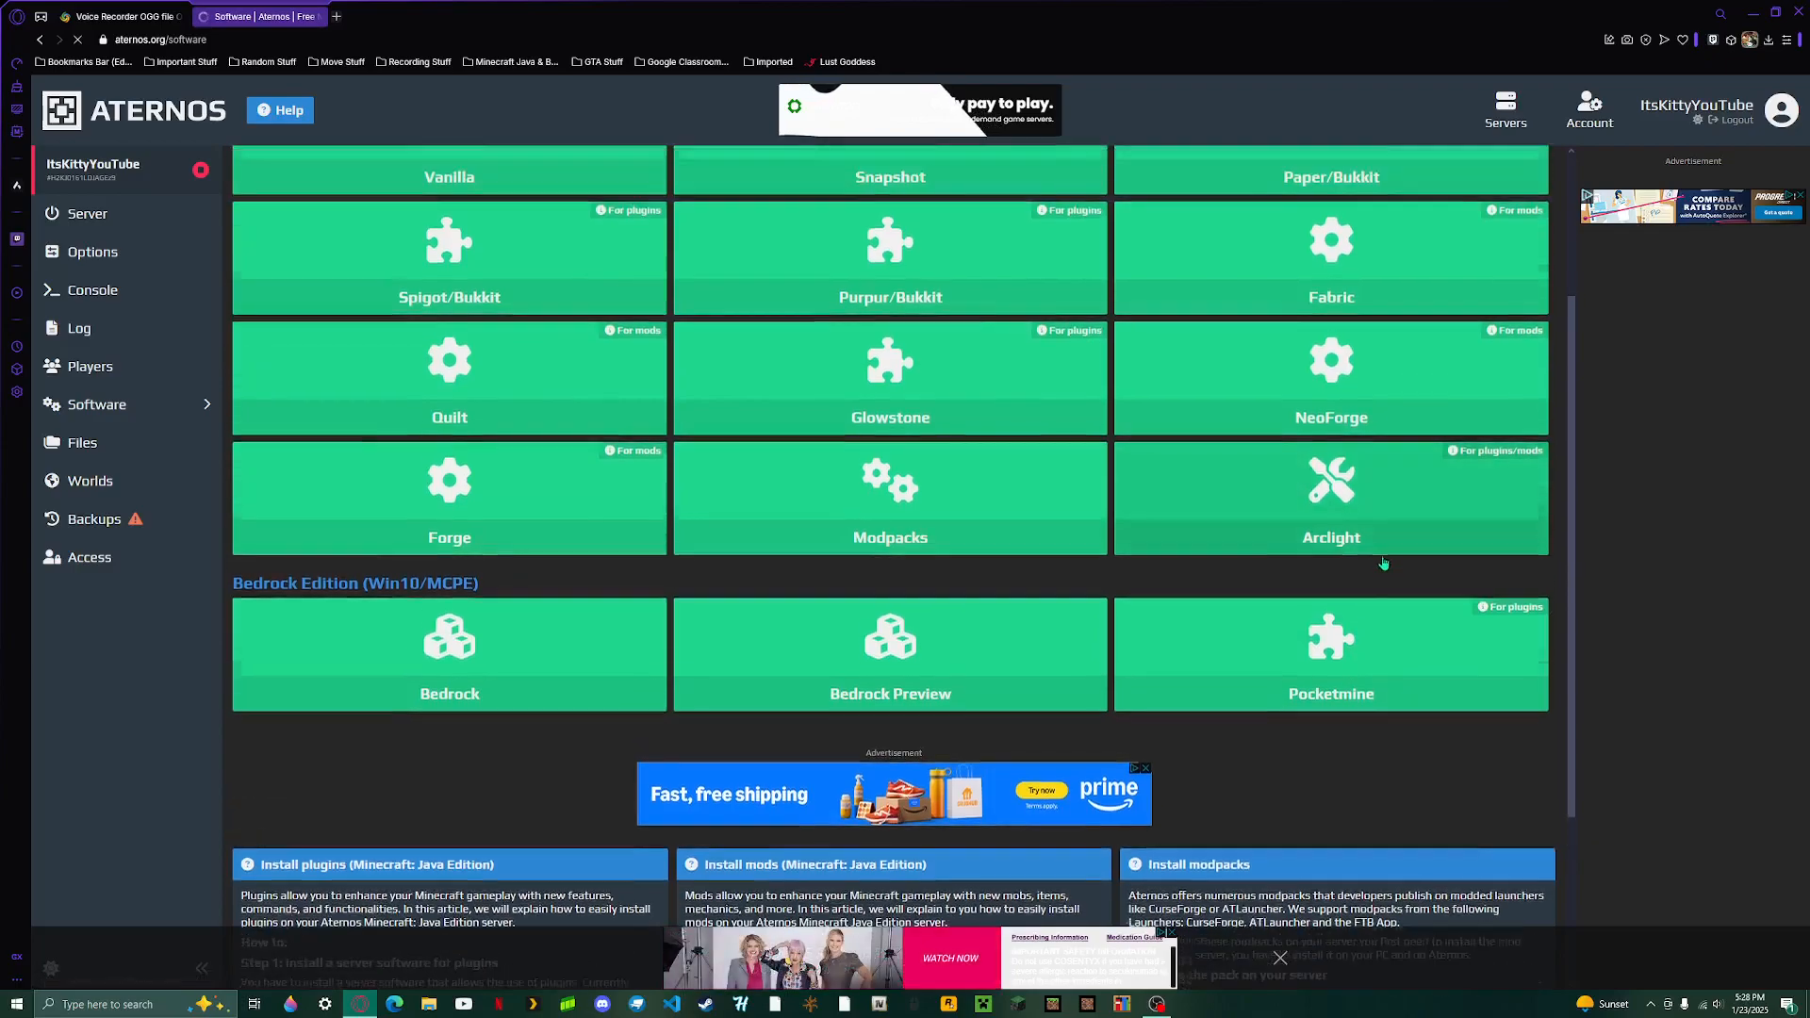
pyautogui.click(1486, 579)
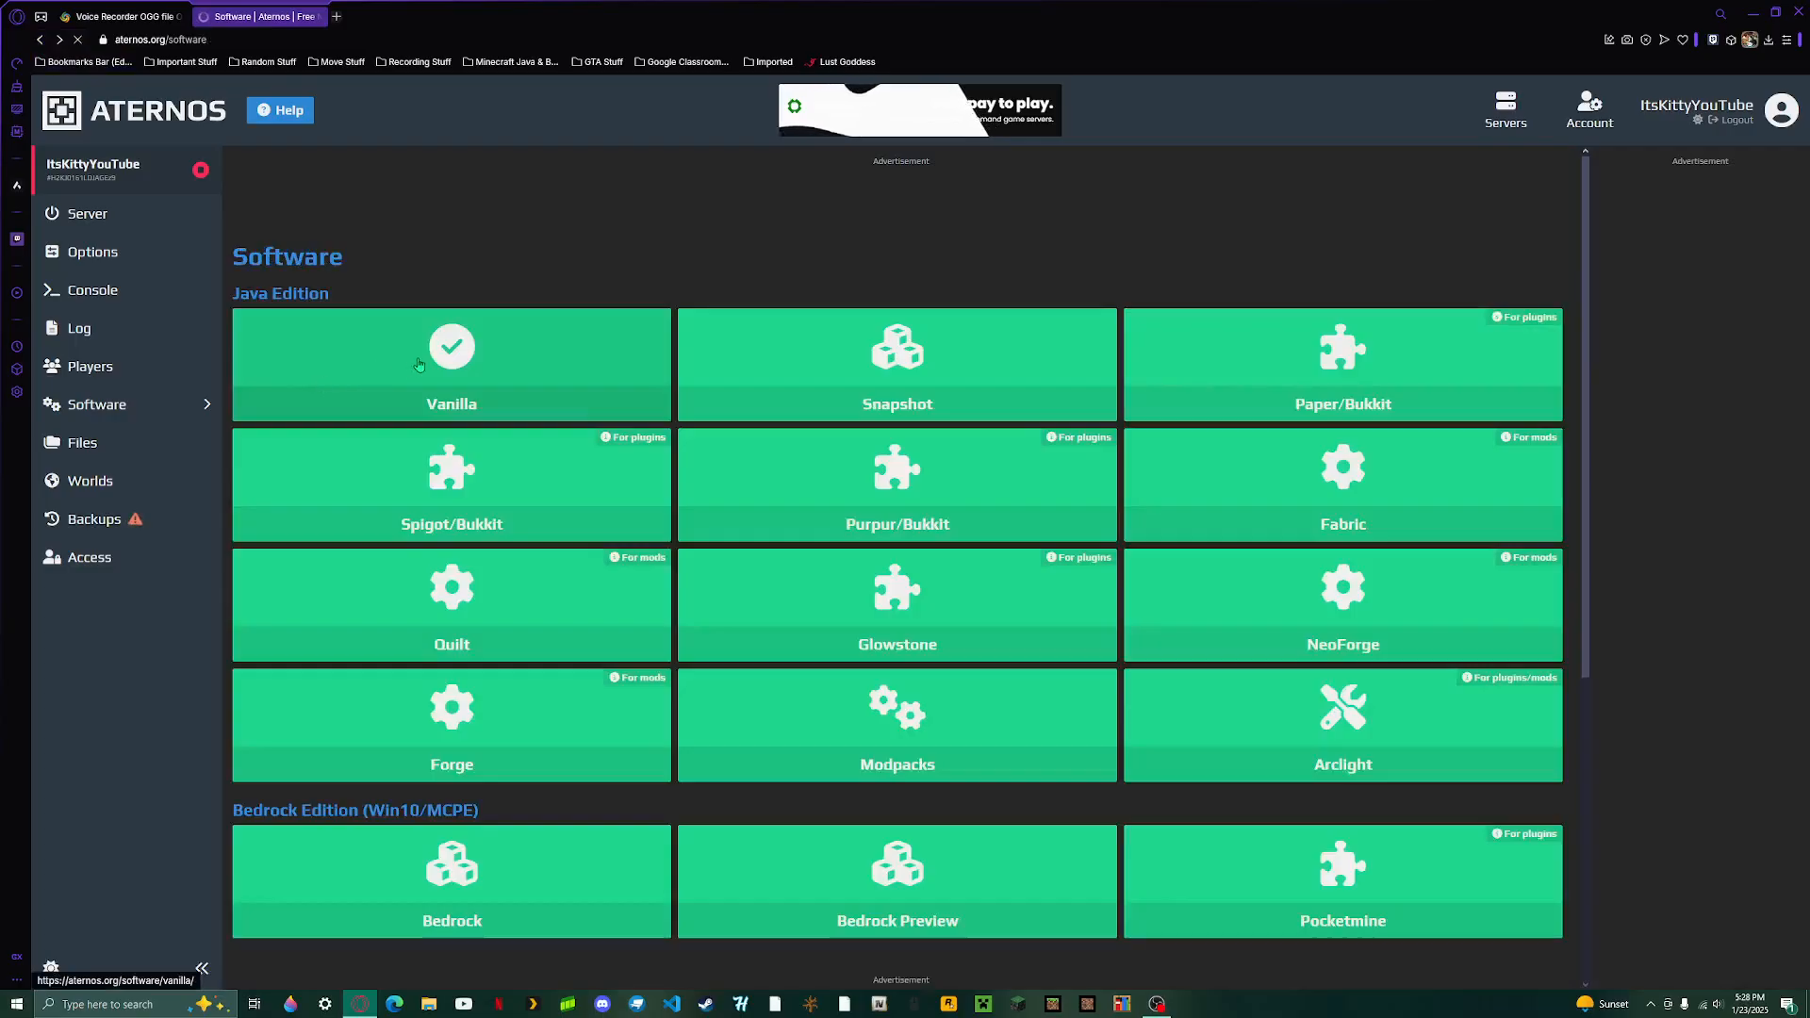
# - Choose Vanilla as the server software and select version 1.21.4
pyautogui.click(460, 363)
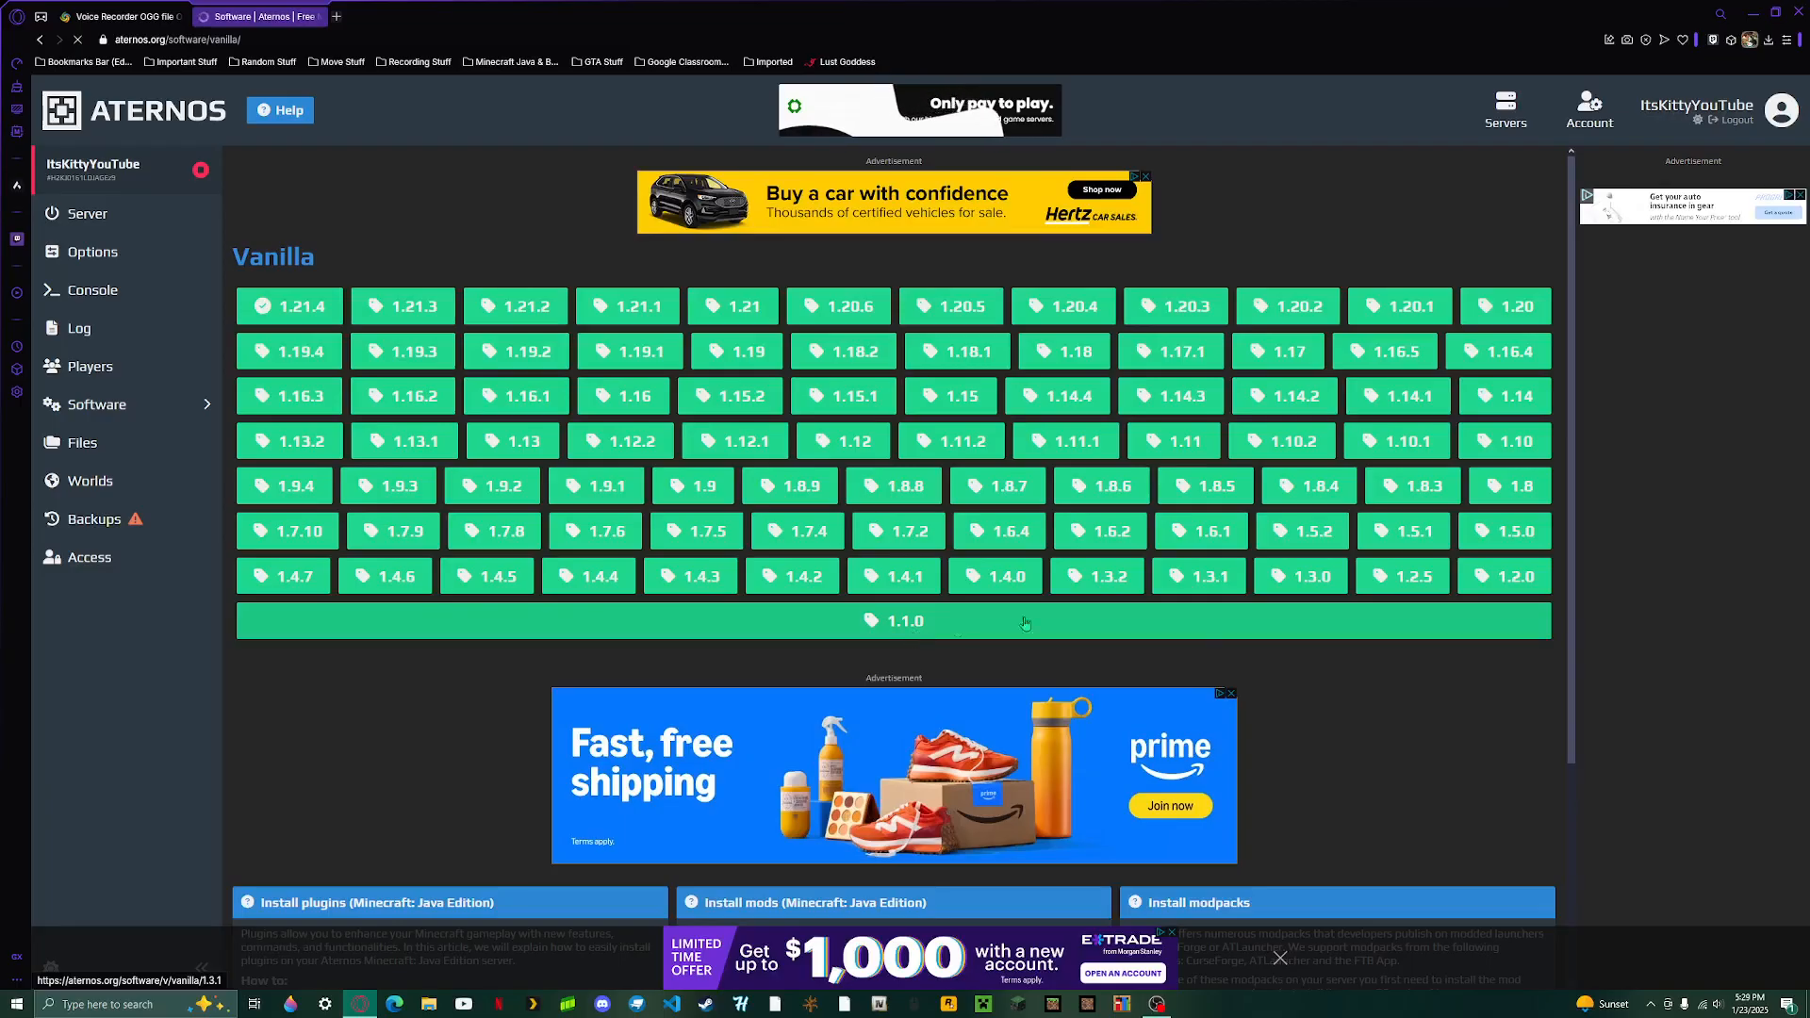
pyautogui.click(264, 312)
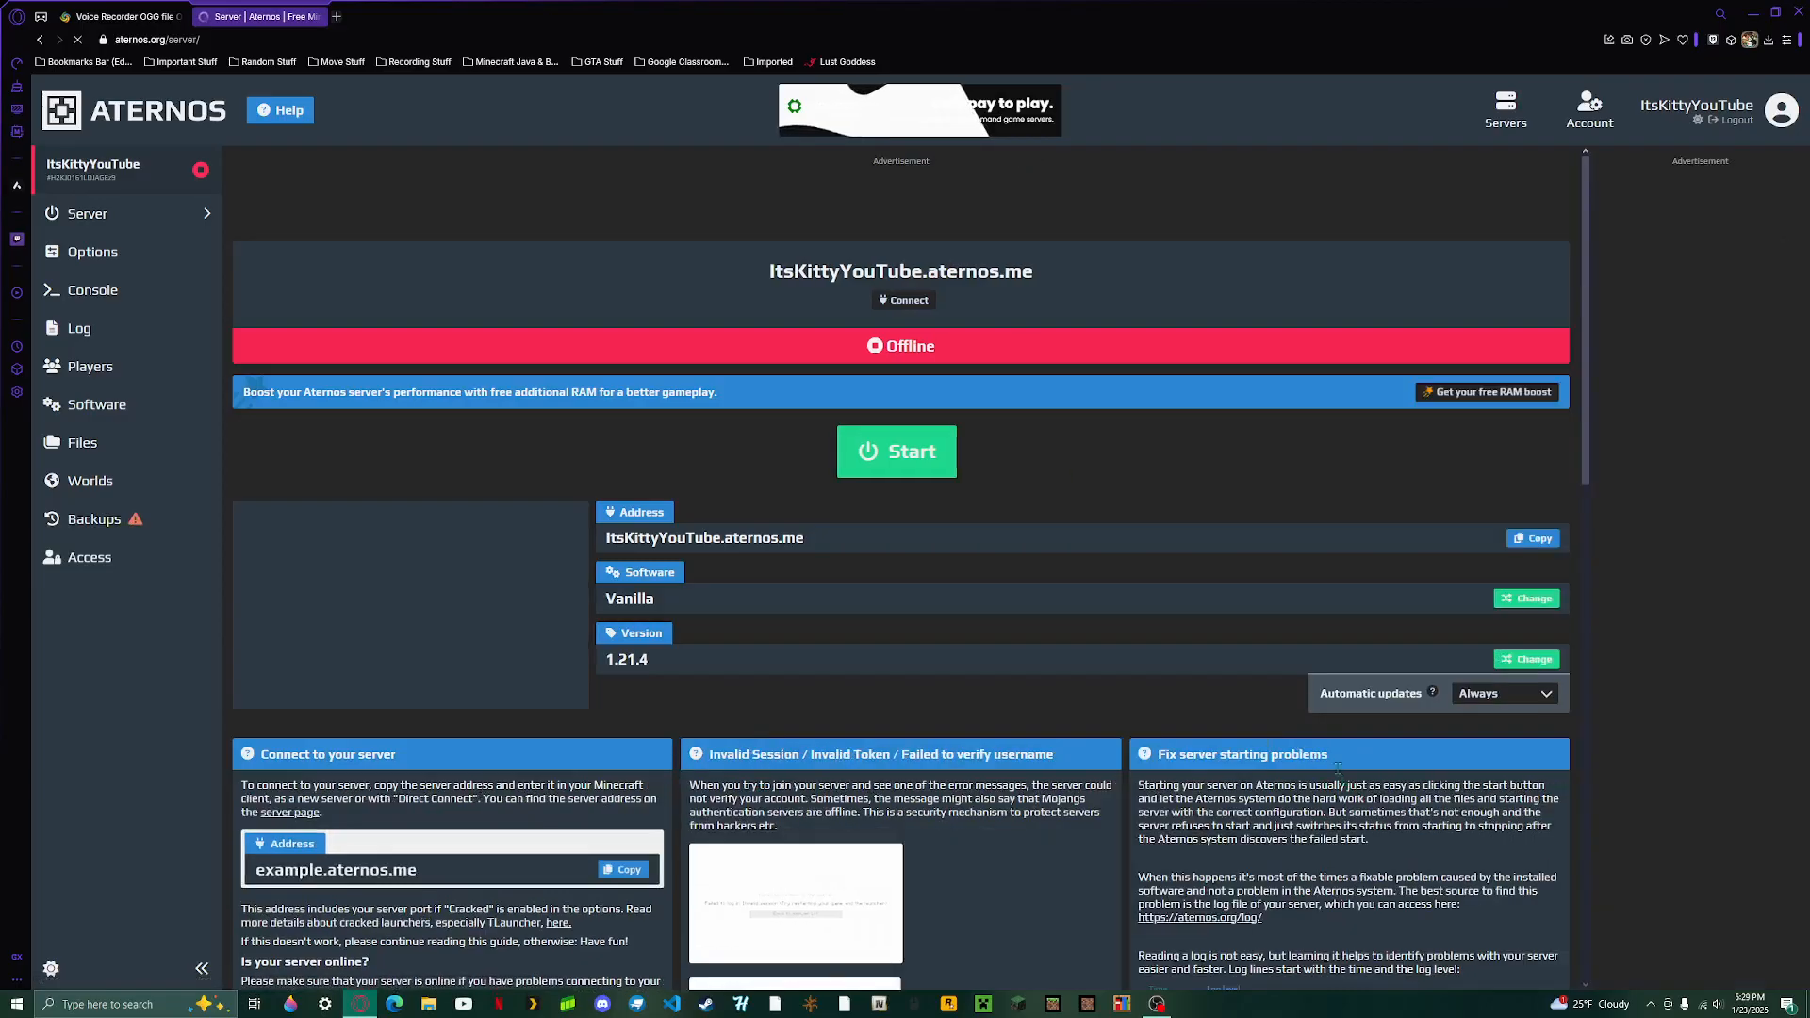
pyautogui.moveTo(1169, 733); pyautogui.dragTo(1144, 707)
pyautogui.click(1145, 707)
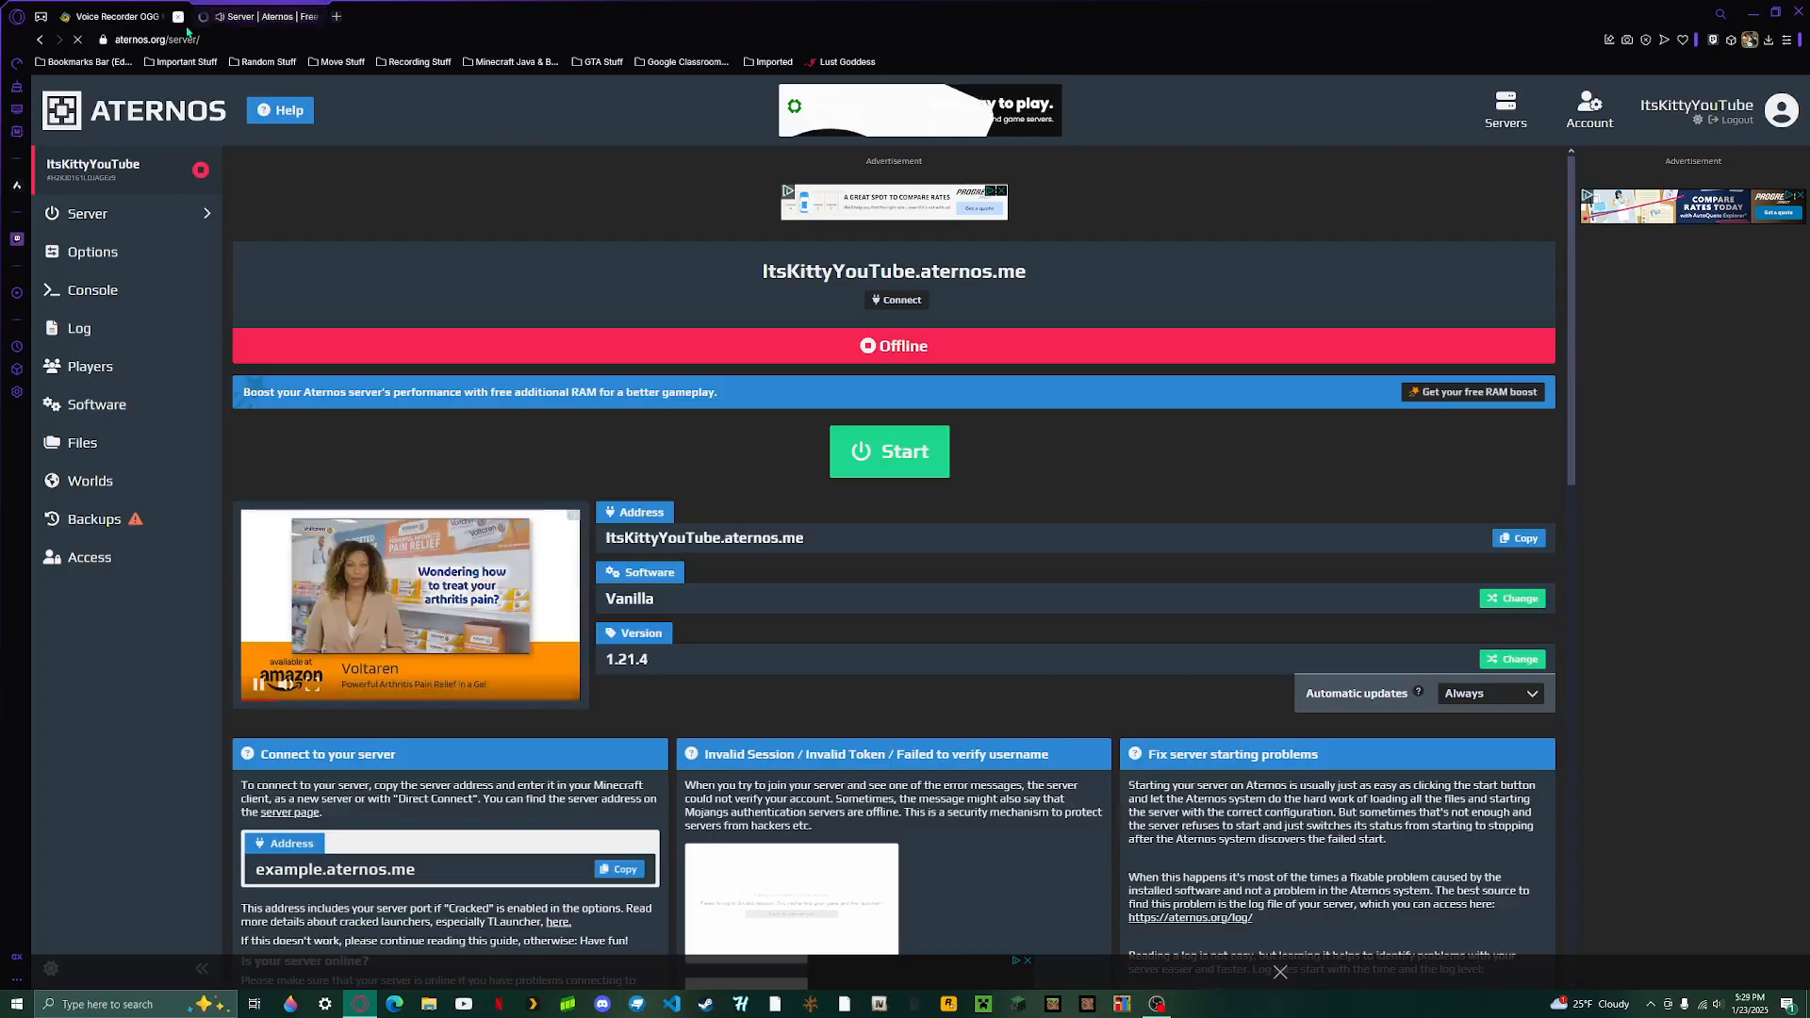
# - Mute the browser tab showing the server page
pyautogui.rightClick(235, 22)
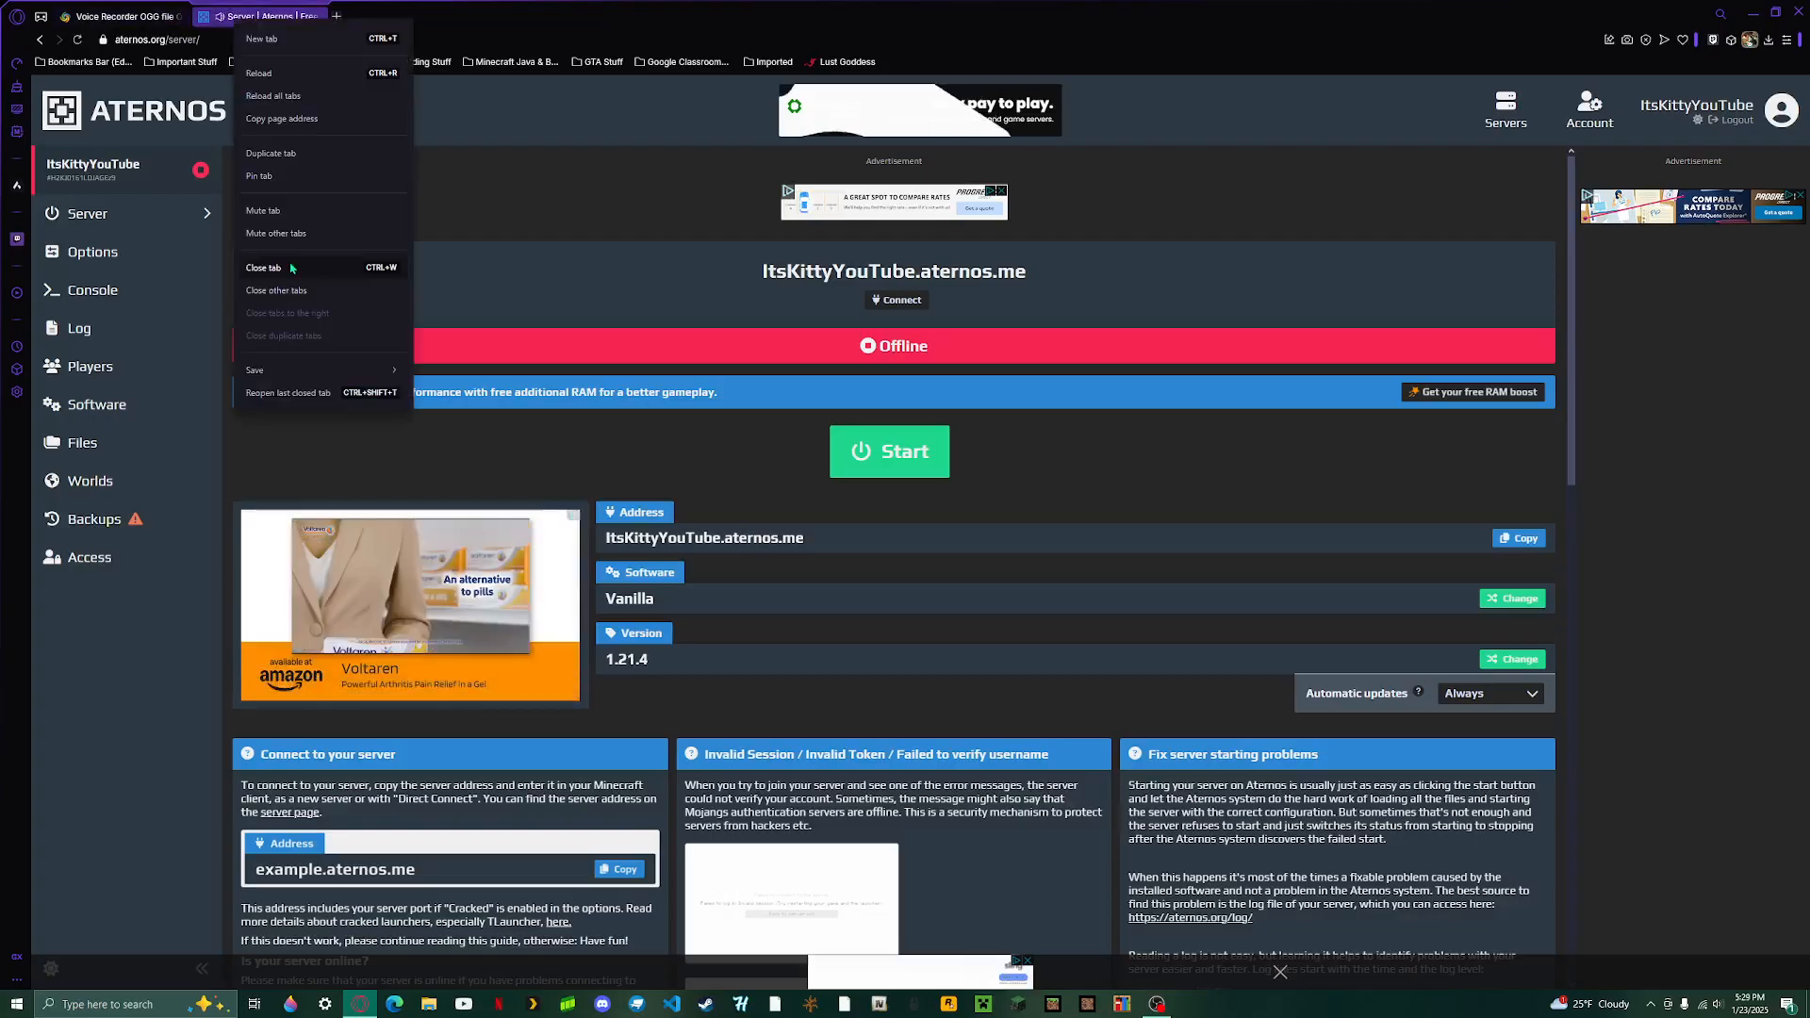
pyautogui.click(280, 211)
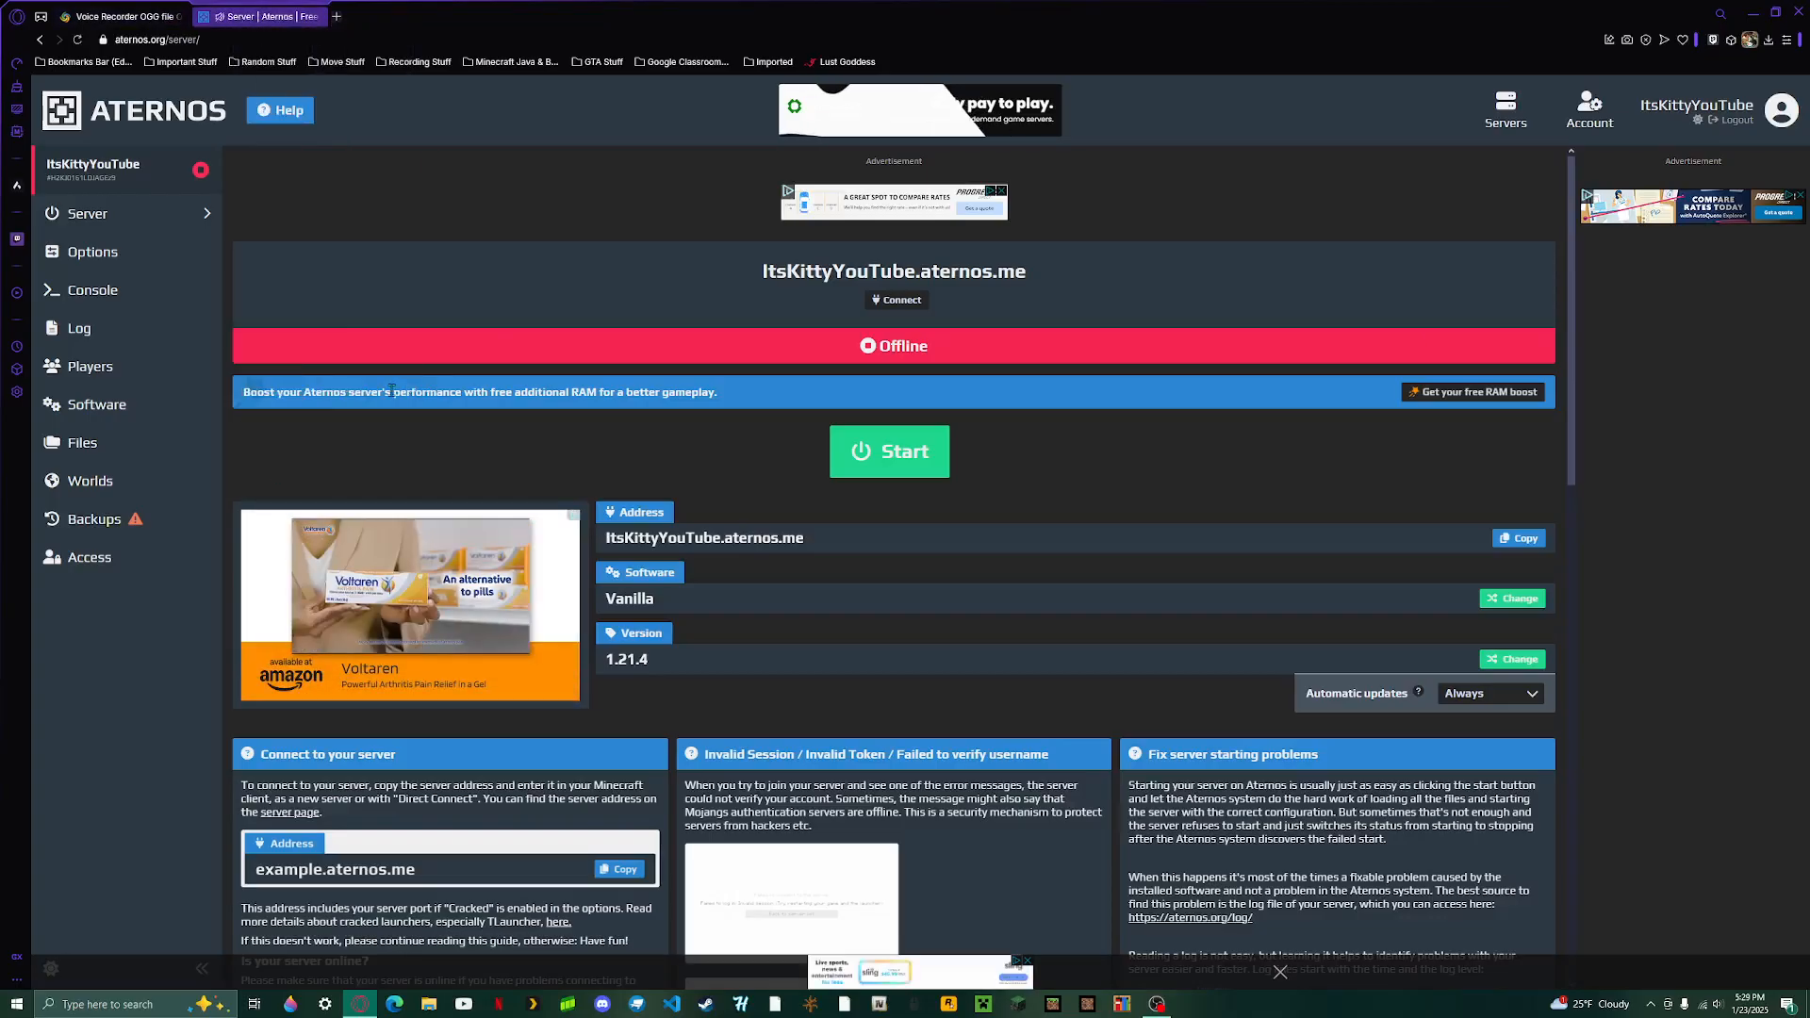
# - Open the server's options page, then open and close the welcome message editor there
pyautogui.click(109, 257)
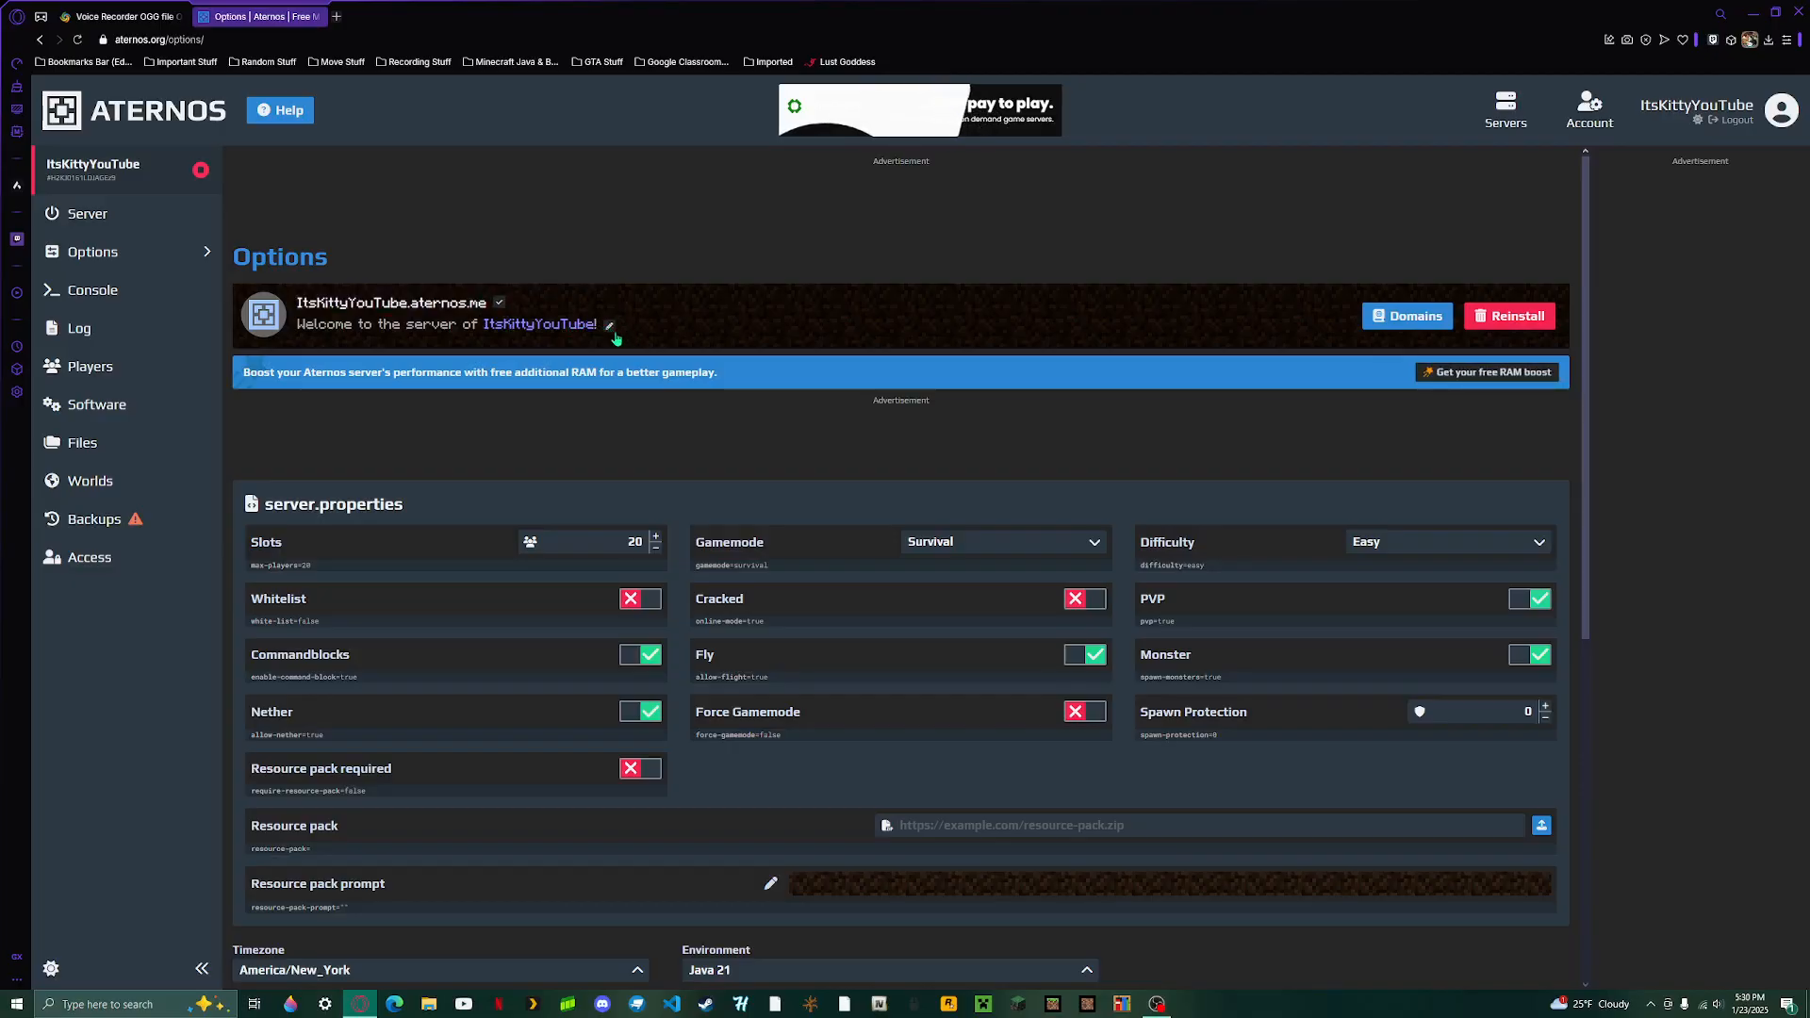
pyautogui.click(611, 328)
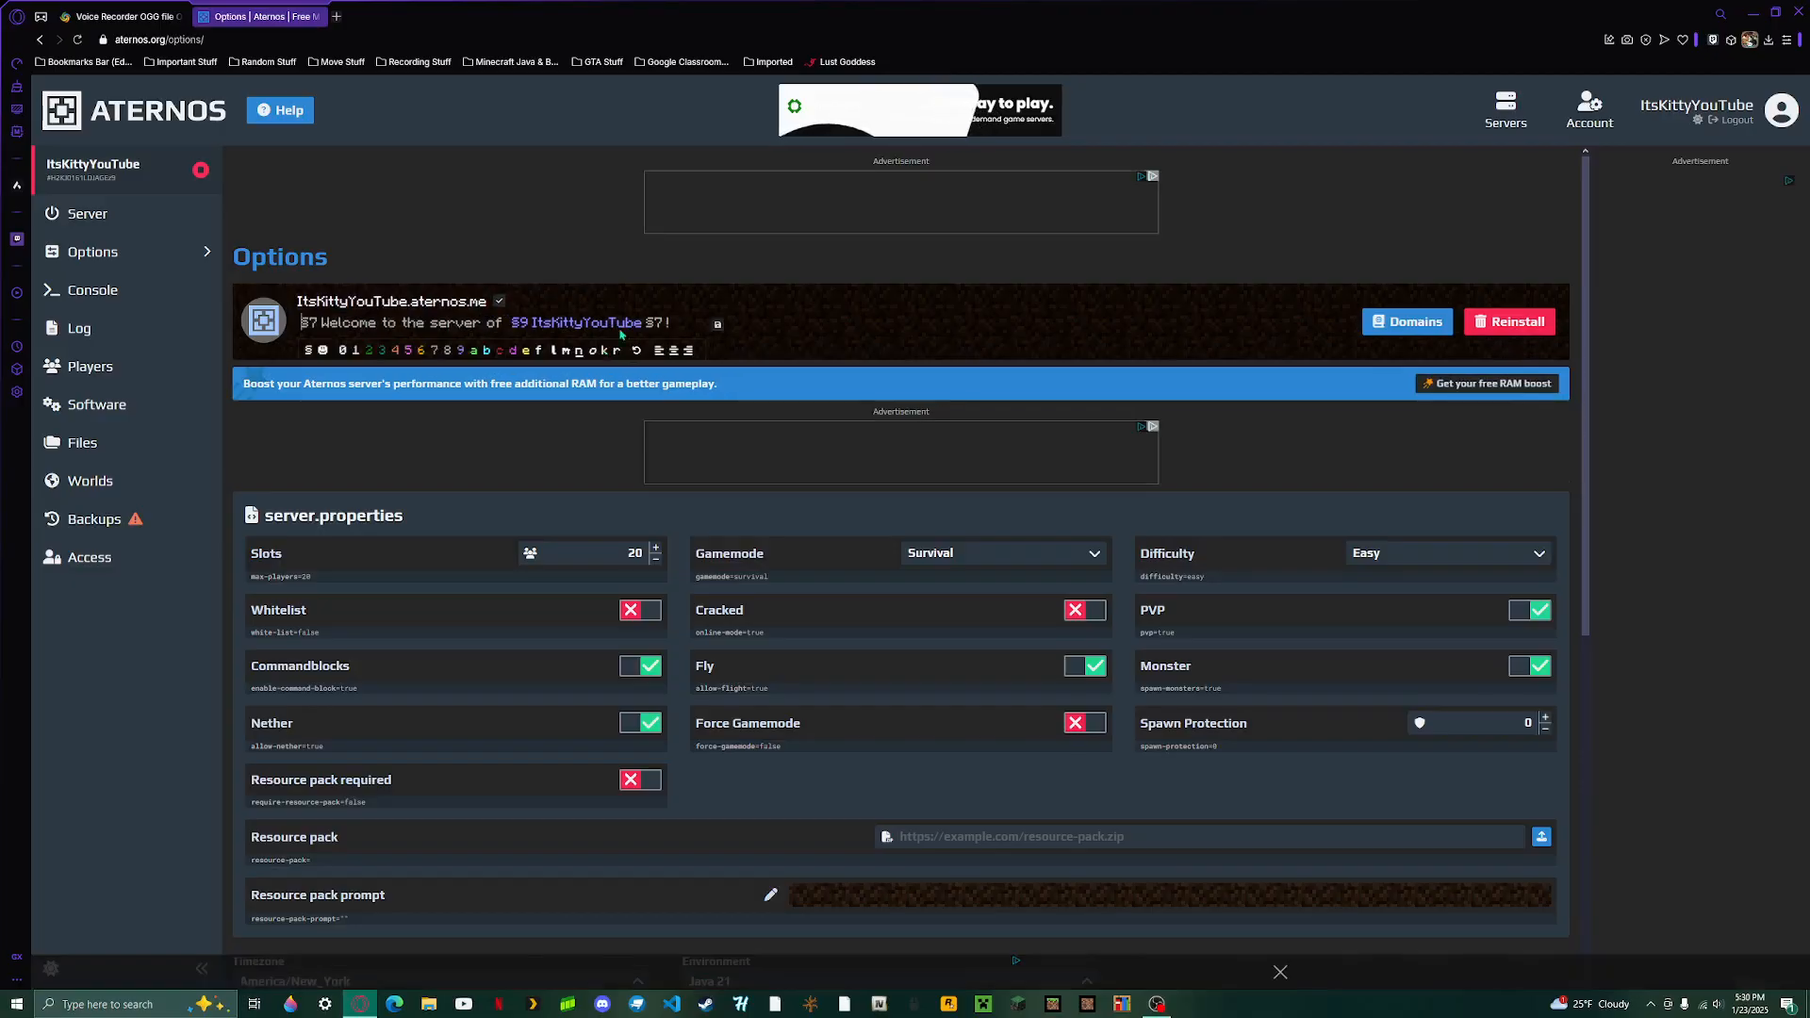
pyautogui.click(717, 327)
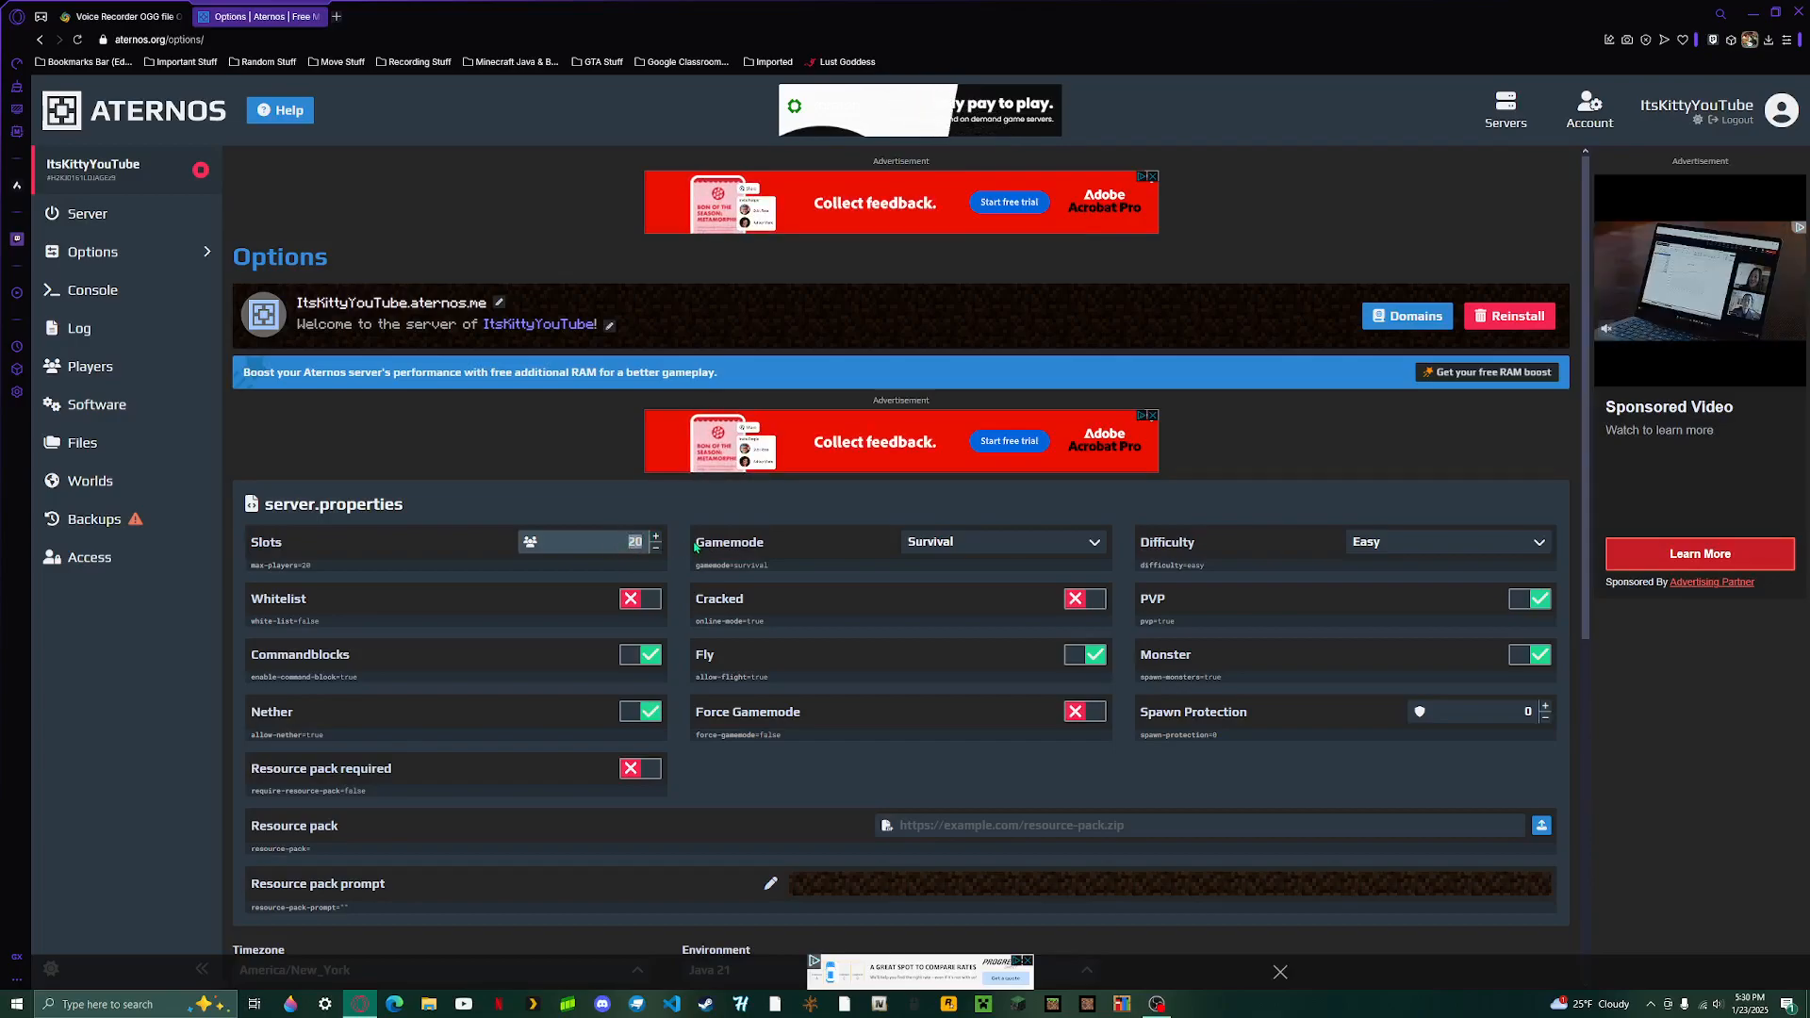
# - Try player slot values of 15 and 90000, and return the slots to 20
pyautogui.write('15')
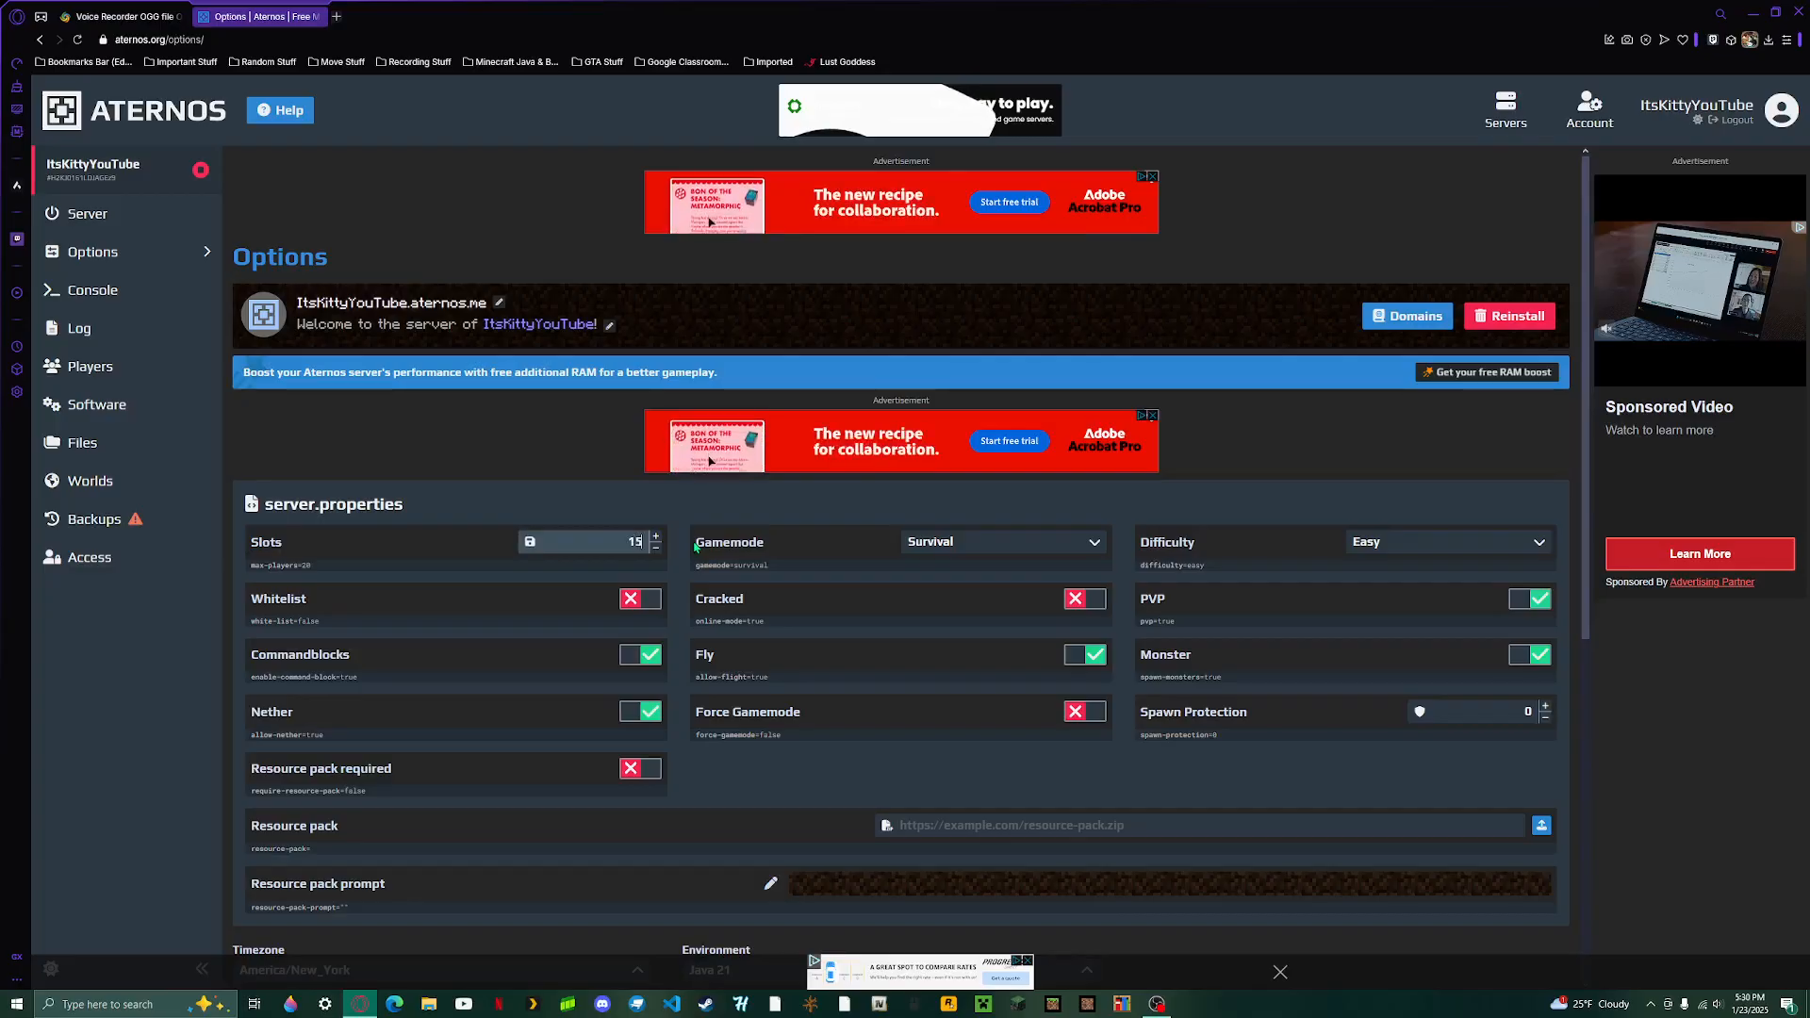
pyautogui.press('BackSpace')
pyautogui.press('BackSpace')
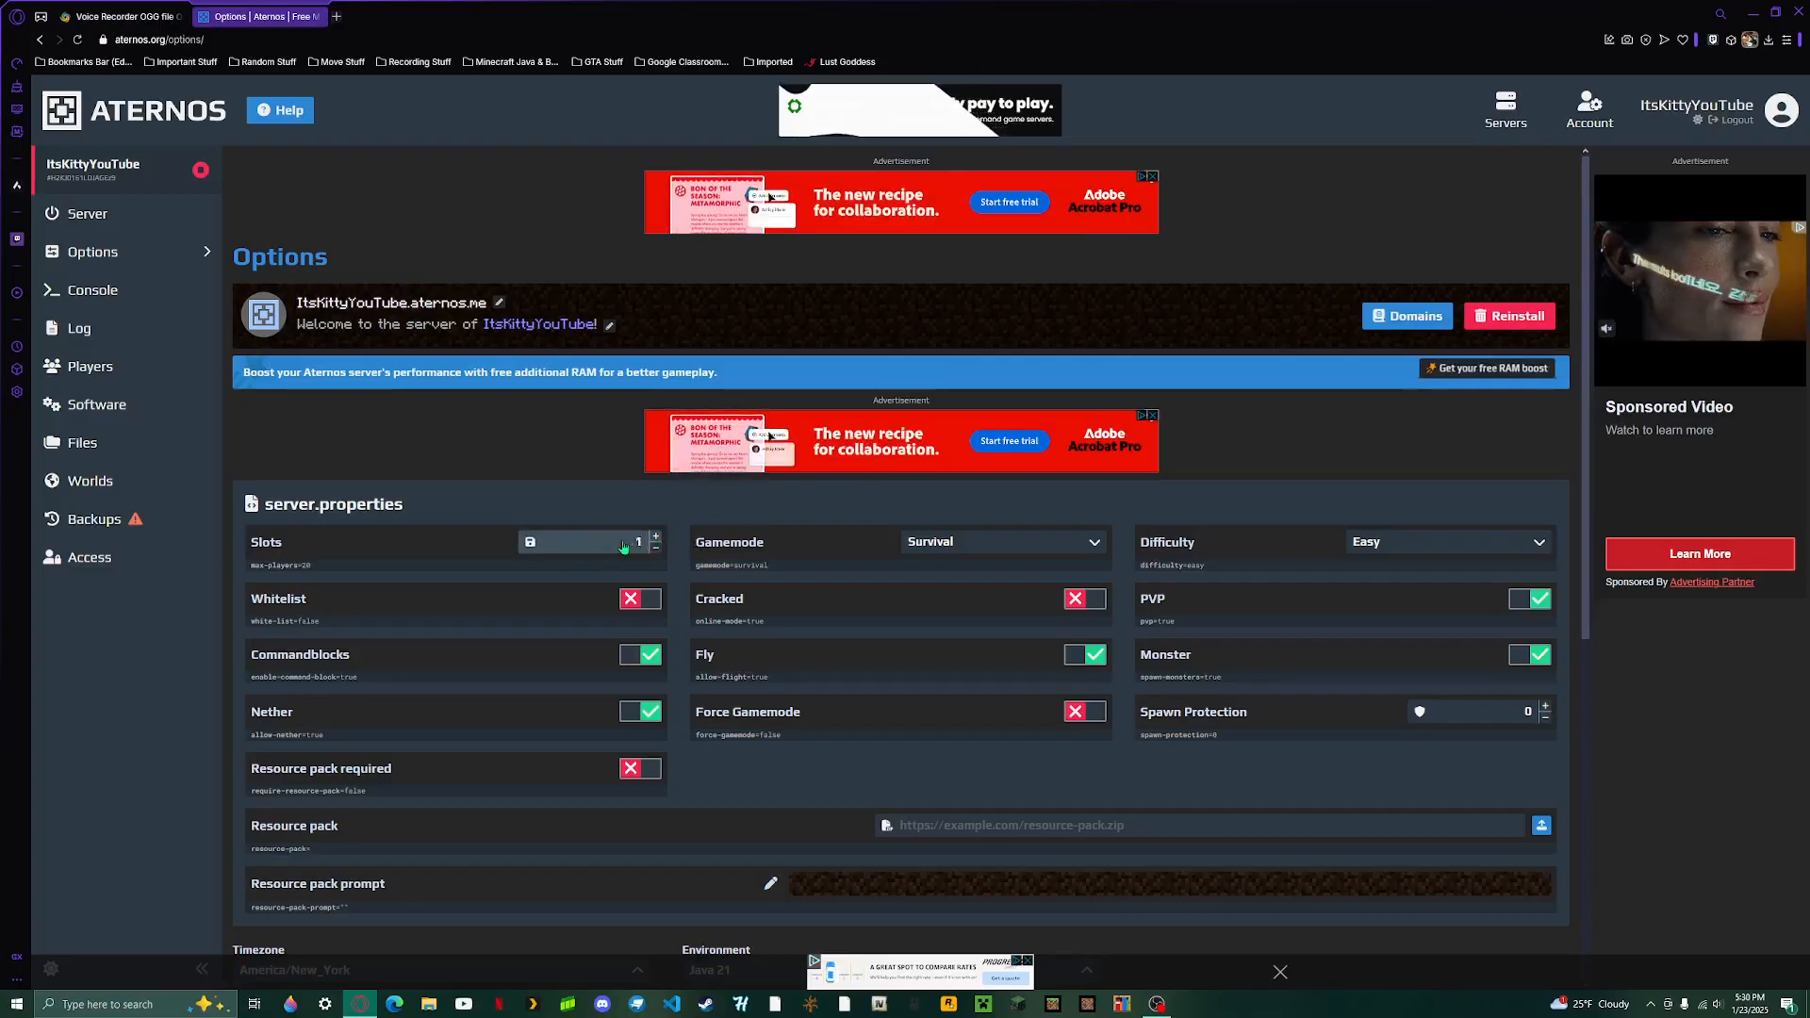
pyautogui.write('90')
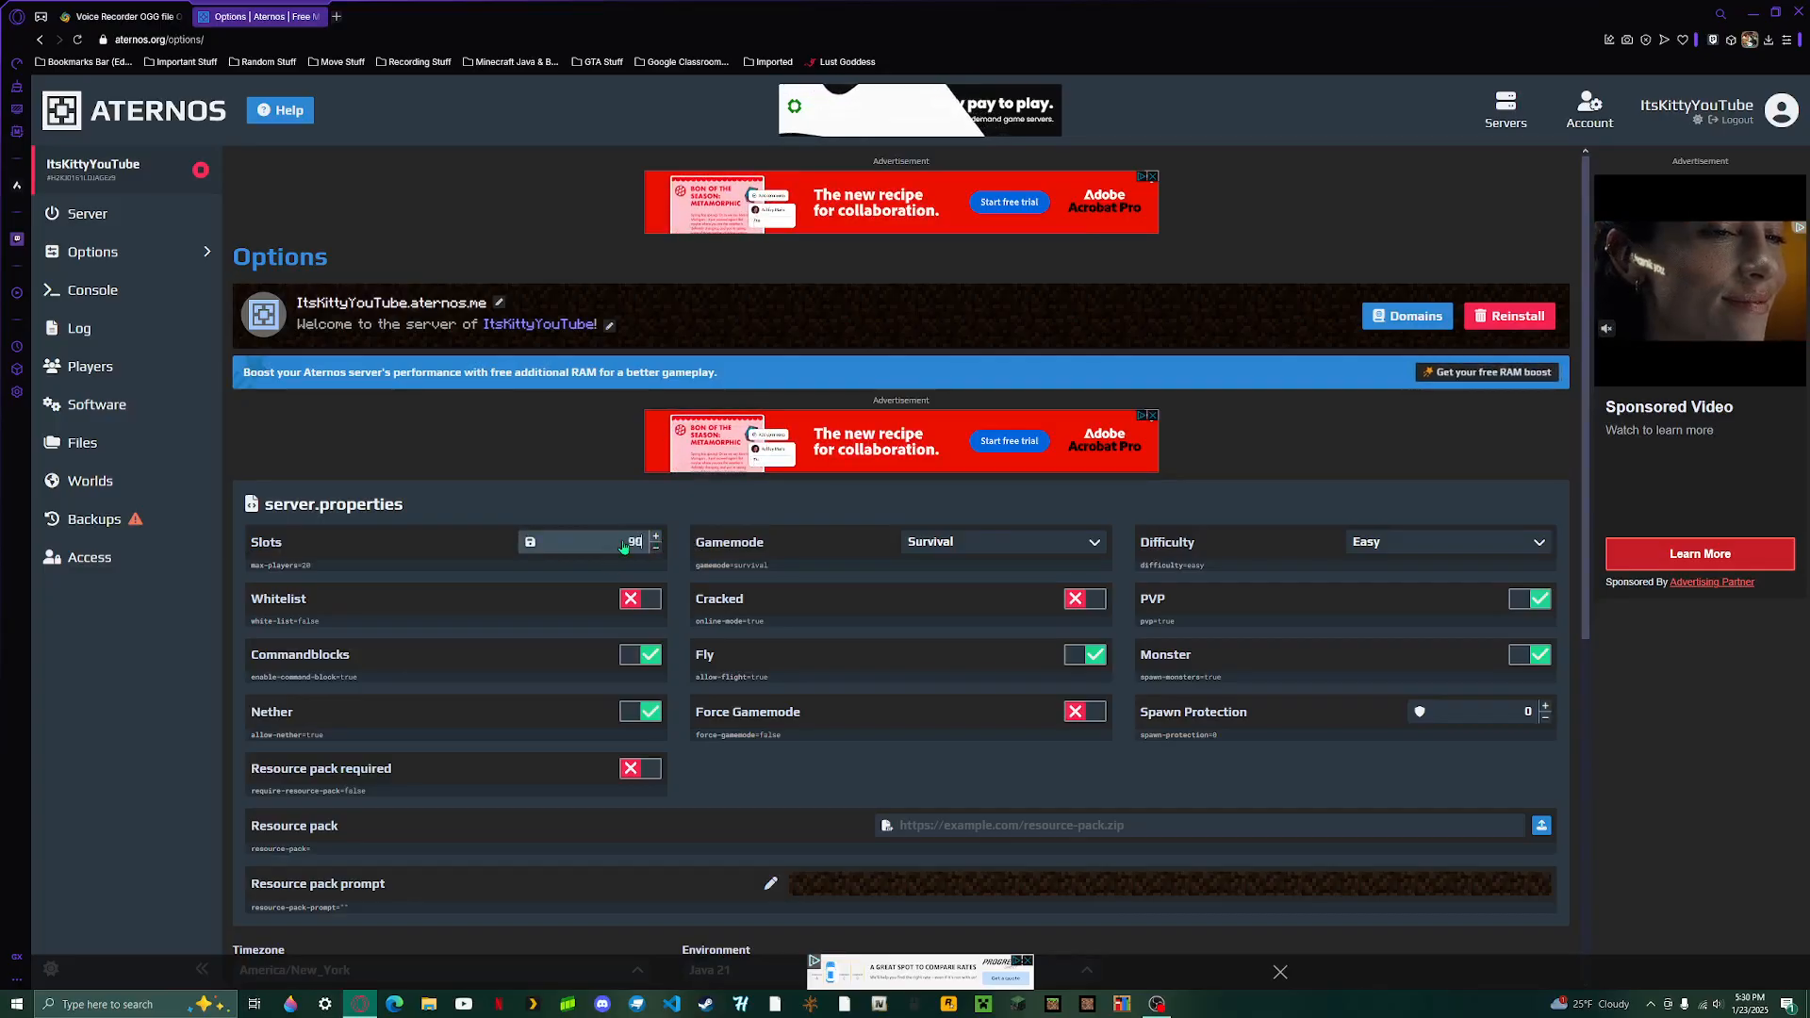
pyautogui.write('000')
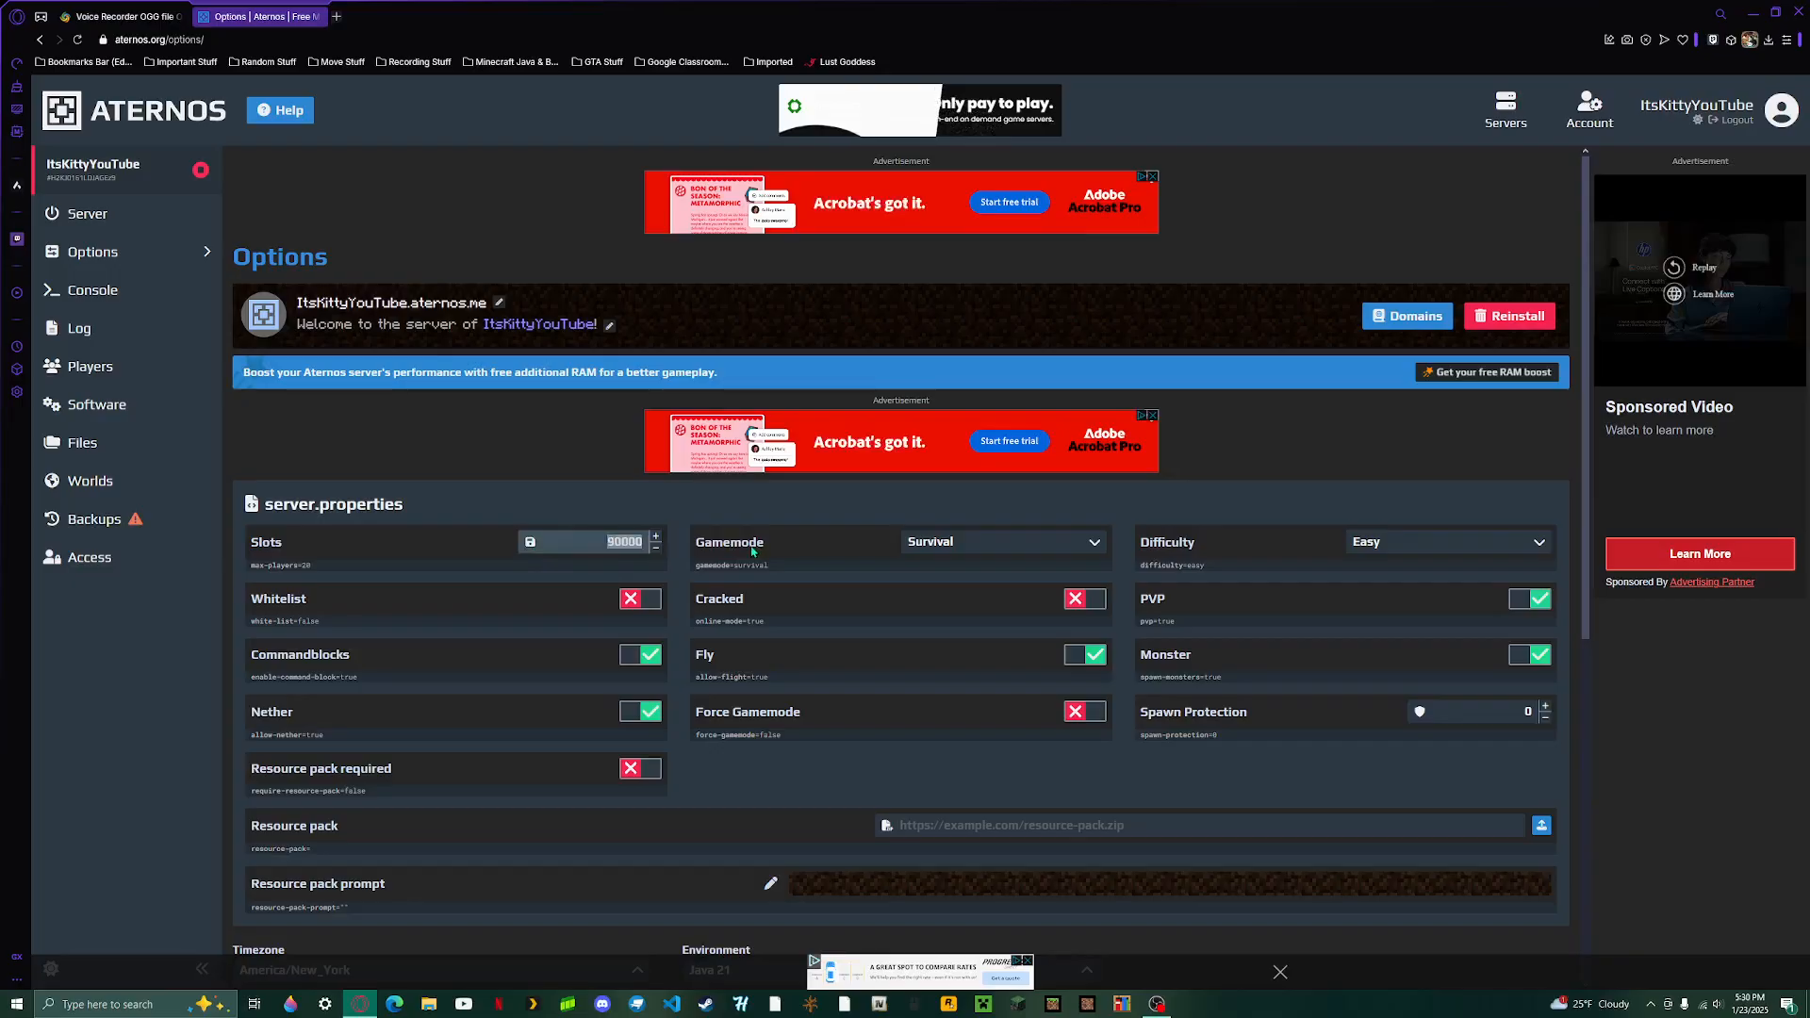
pyautogui.write('20')
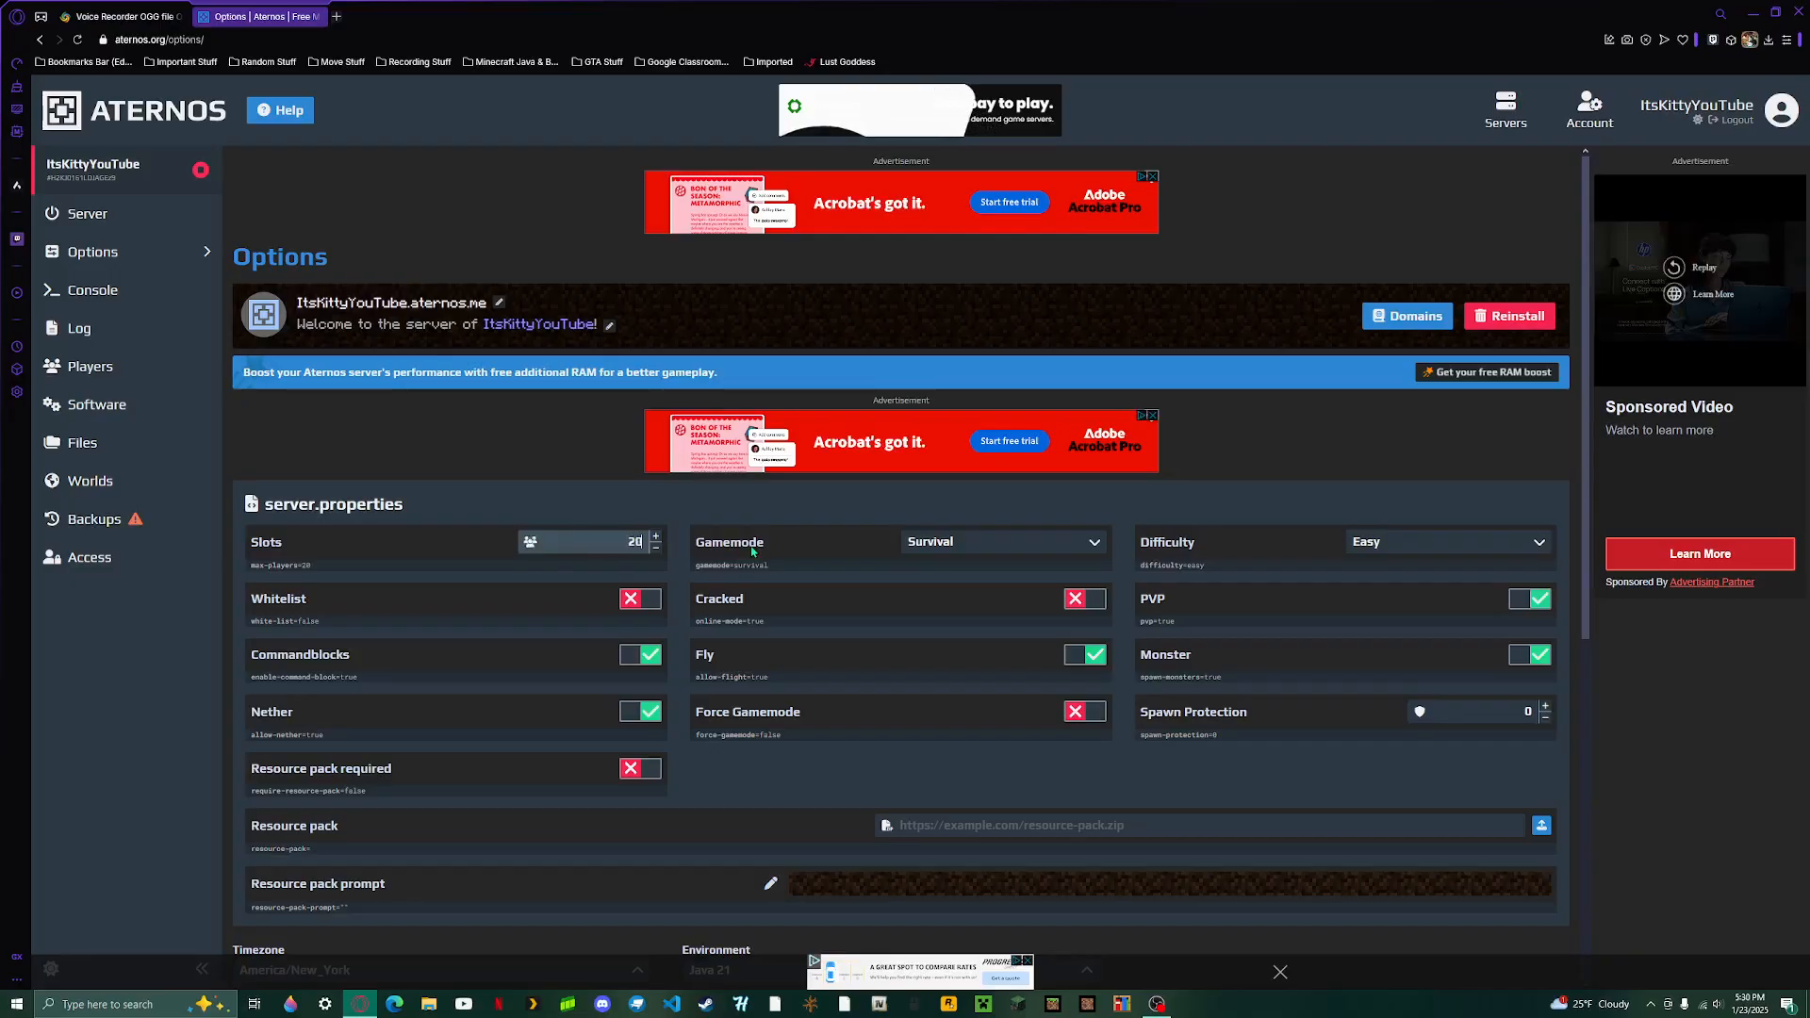
pyautogui.click(655, 531)
# - Review the available Gamemode and Difficulty choices and the Cracked setting in the server options without changing them
pyautogui.click(976, 551)
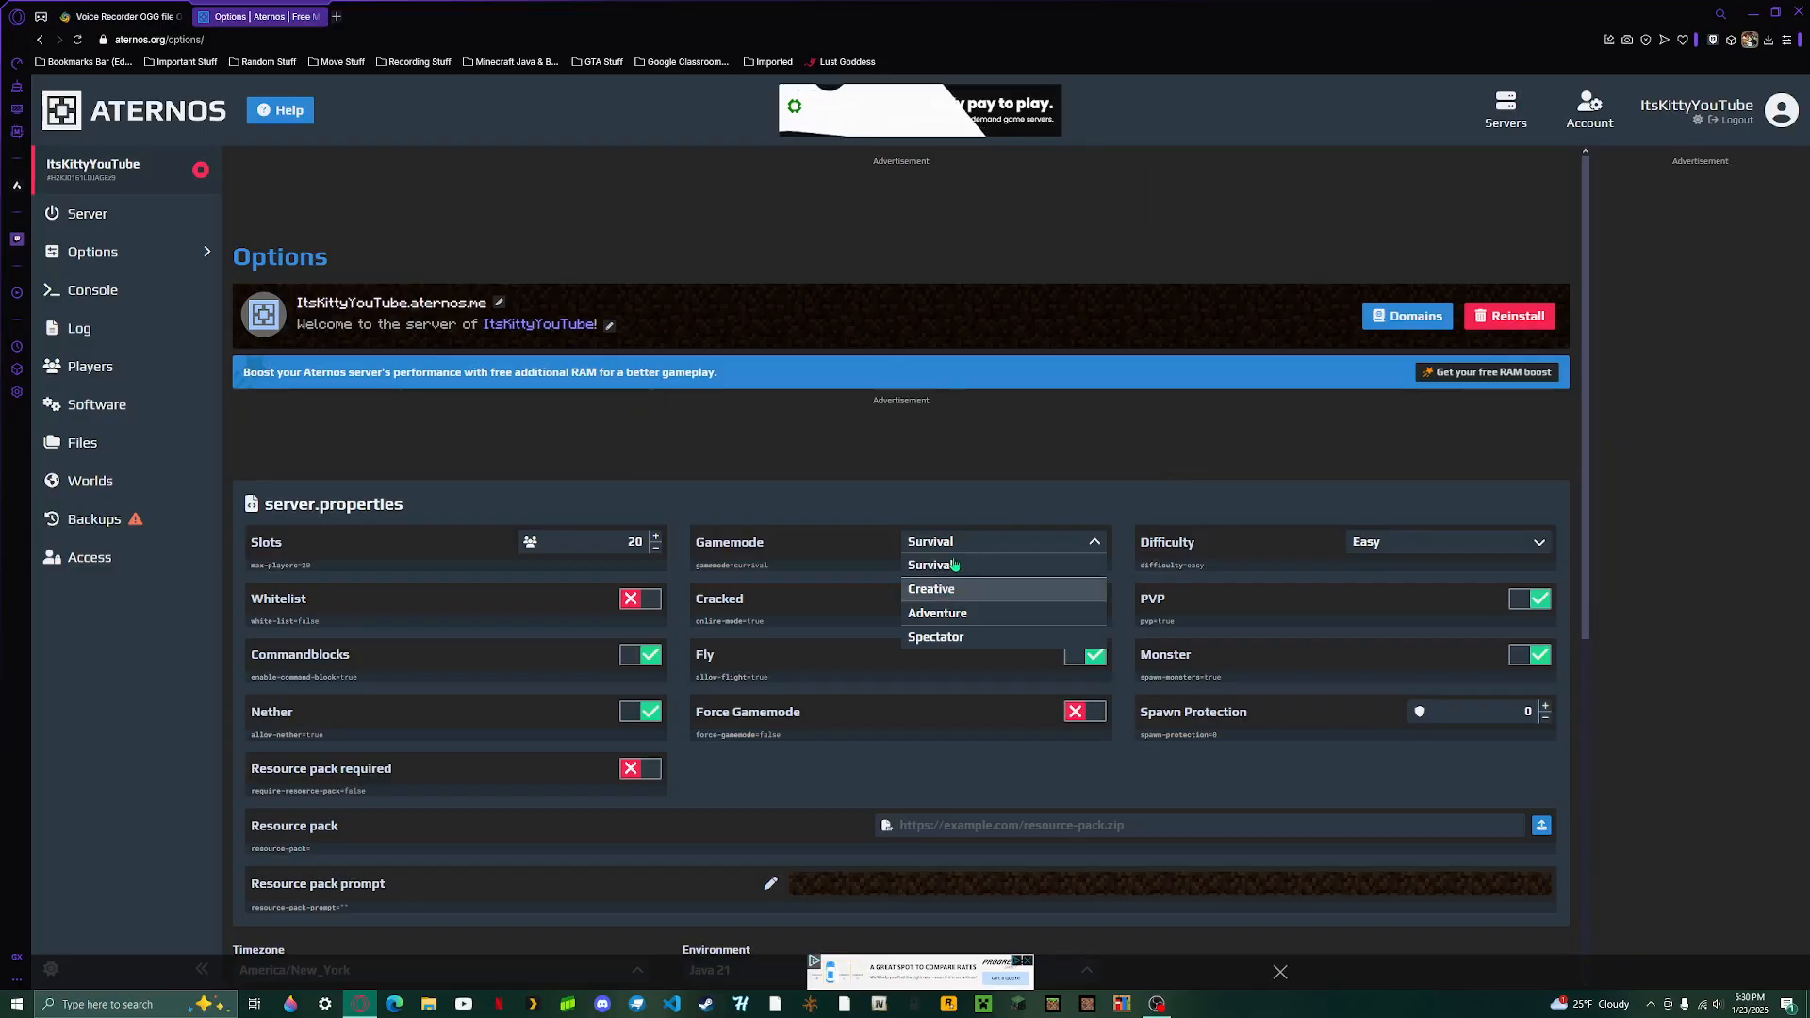
pyautogui.click(977, 509)
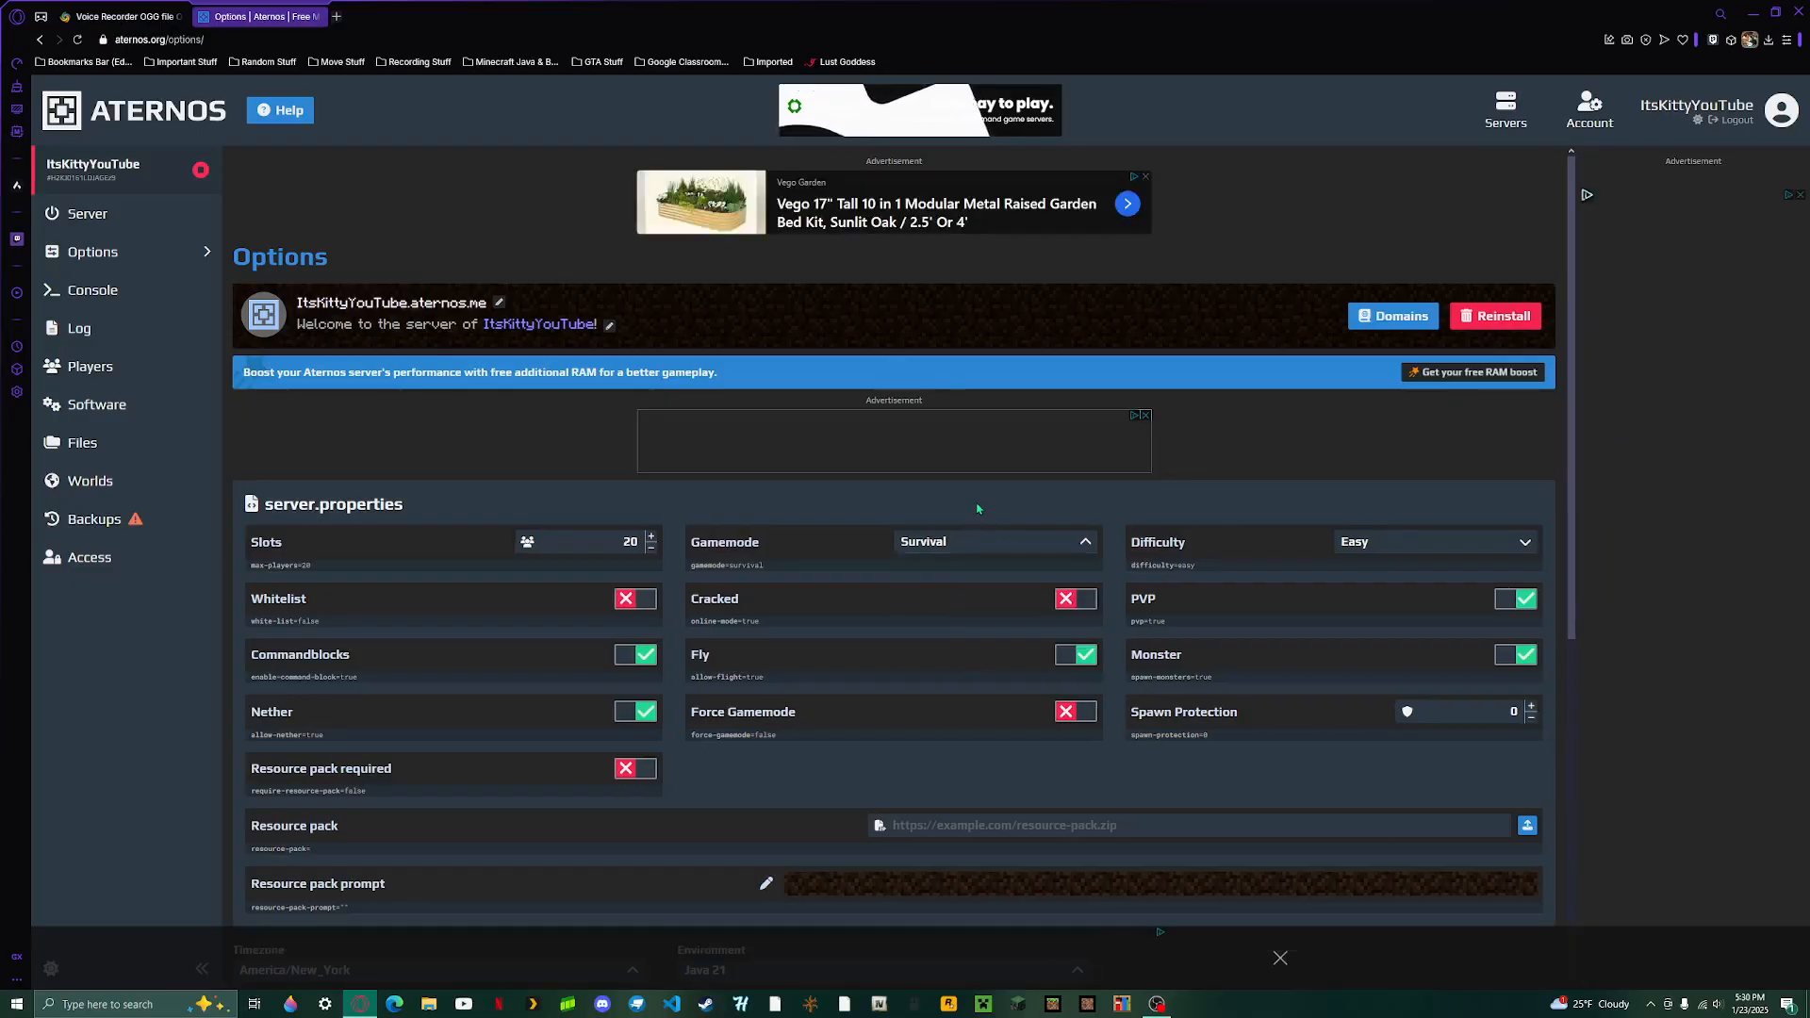
pyautogui.click(1399, 551)
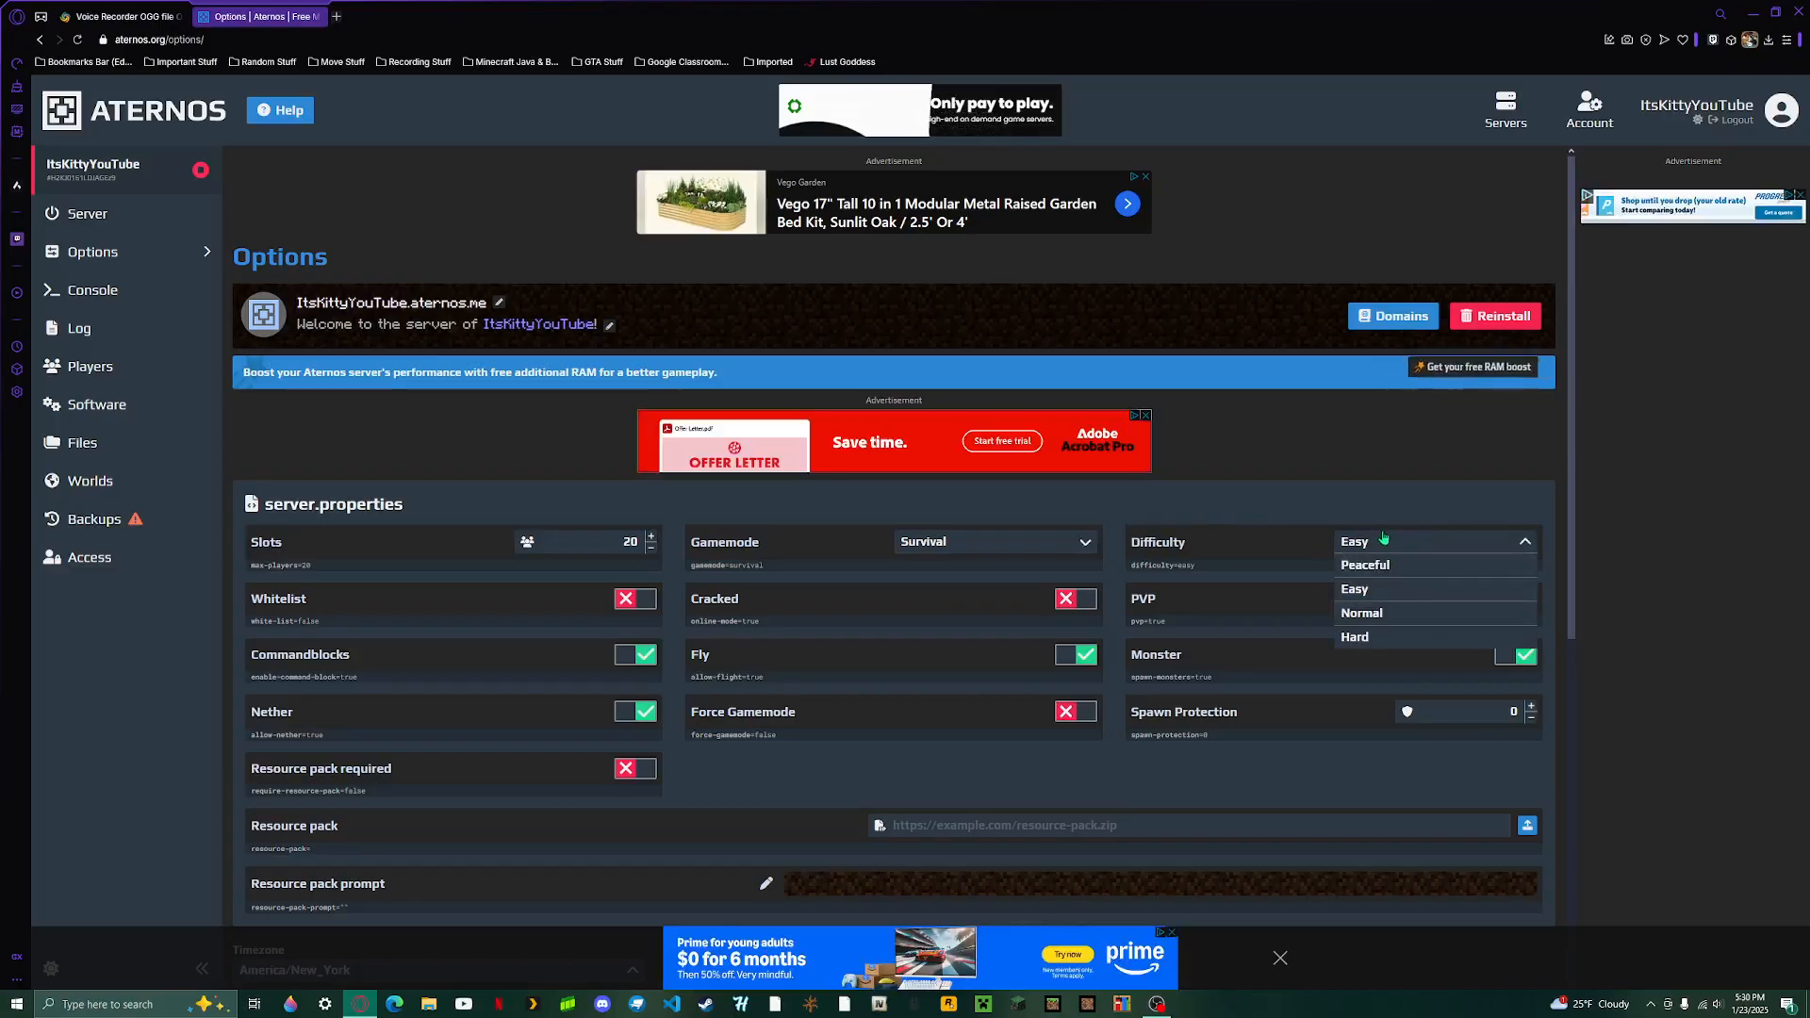
pyautogui.click(1298, 547)
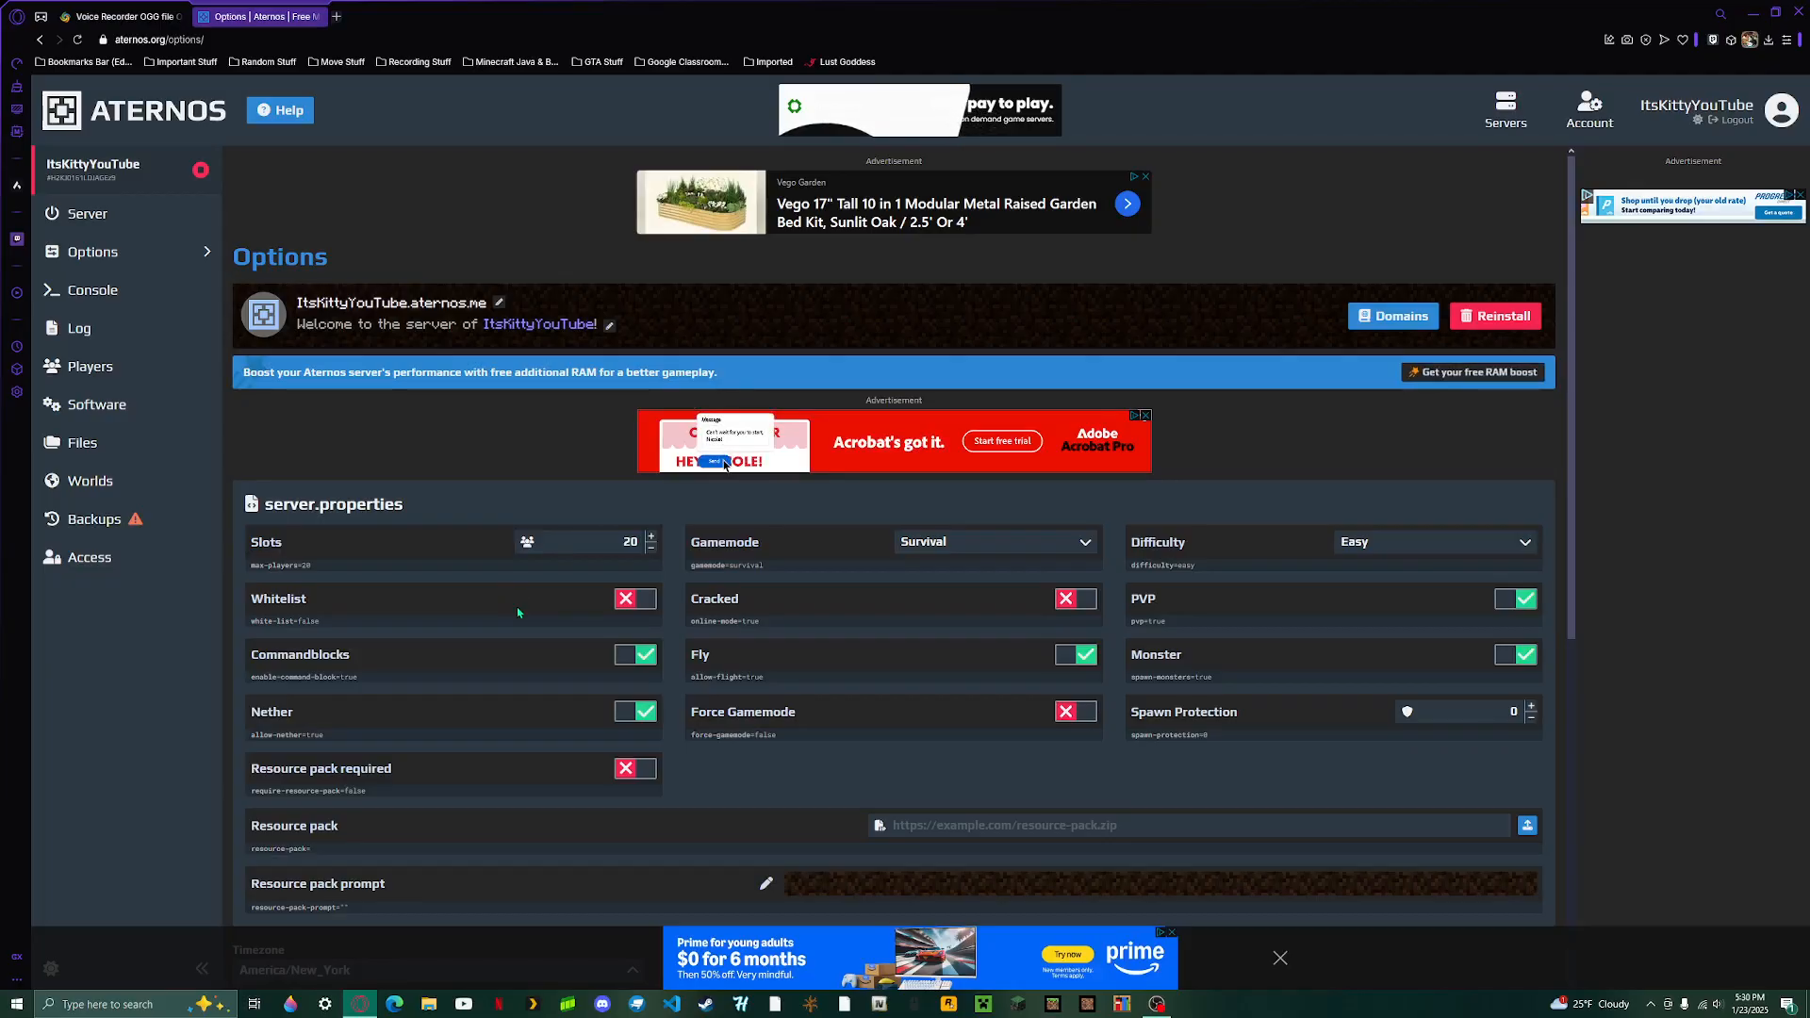
pyautogui.scroll(-2, 517, 620)
pyautogui.scroll(2, 516, 618)
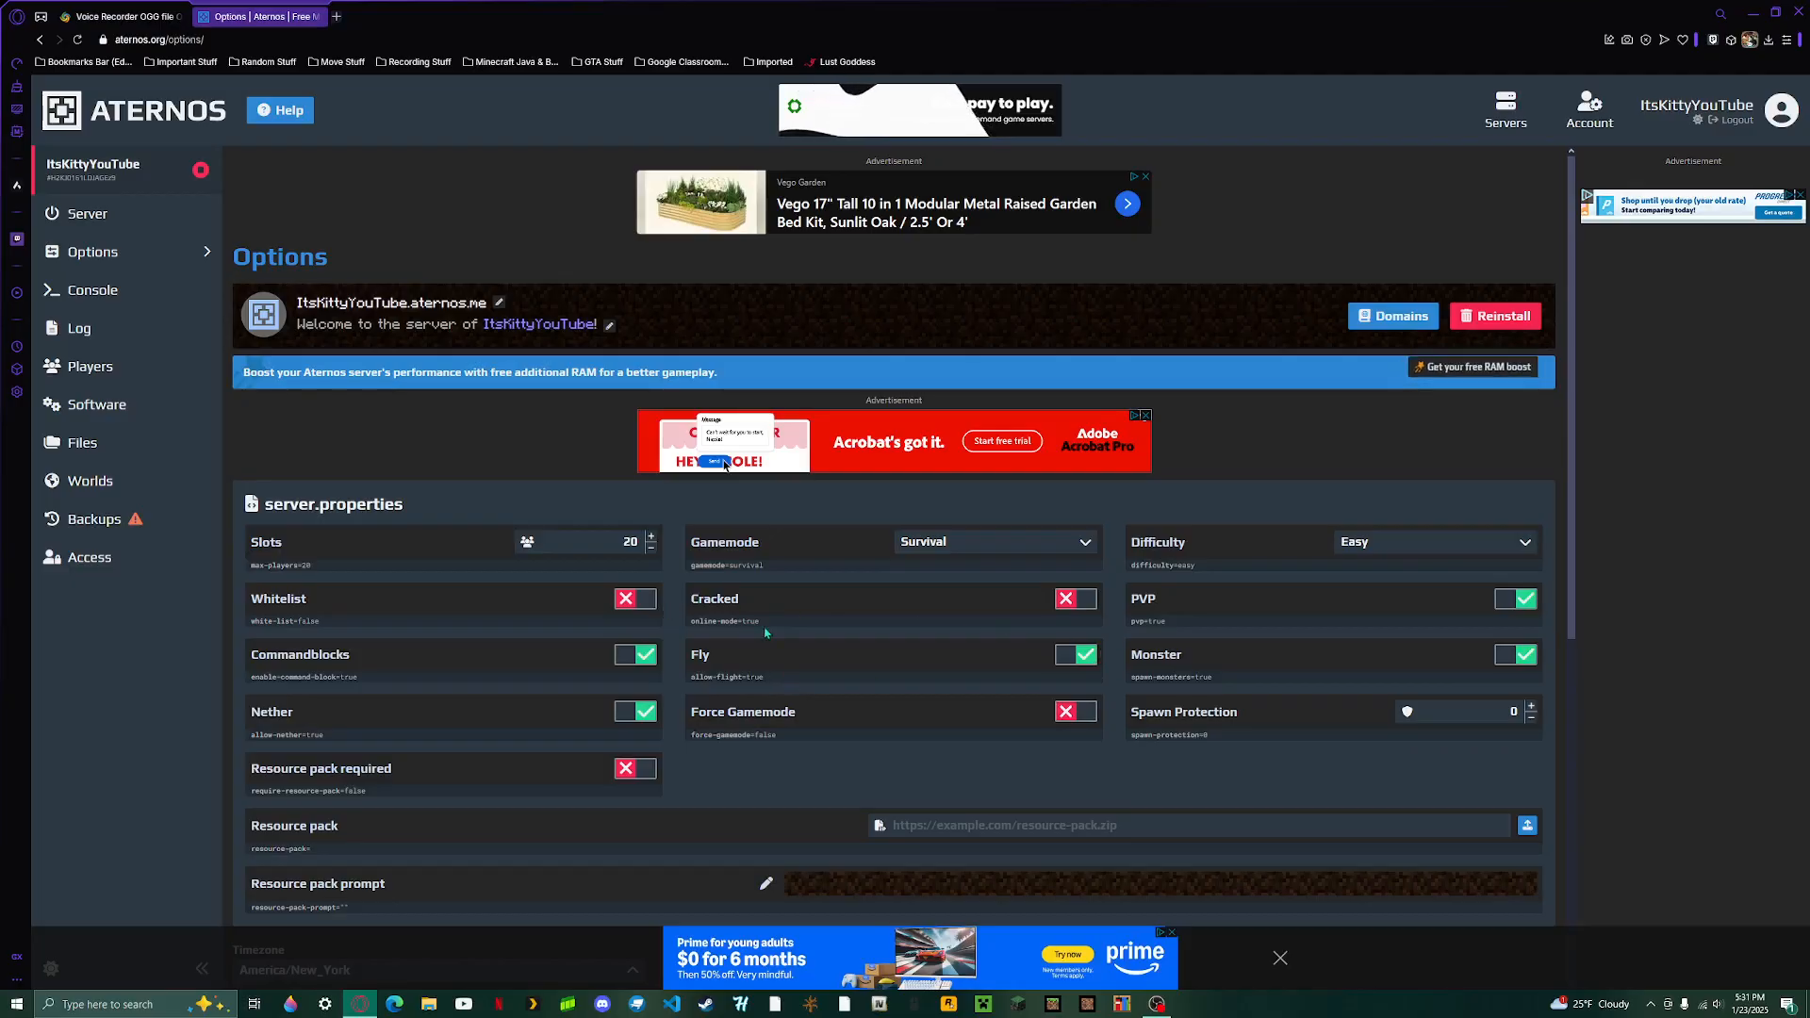
pyautogui.moveTo(763, 624); pyautogui.dragTo(679, 631)
pyautogui.click(869, 632)
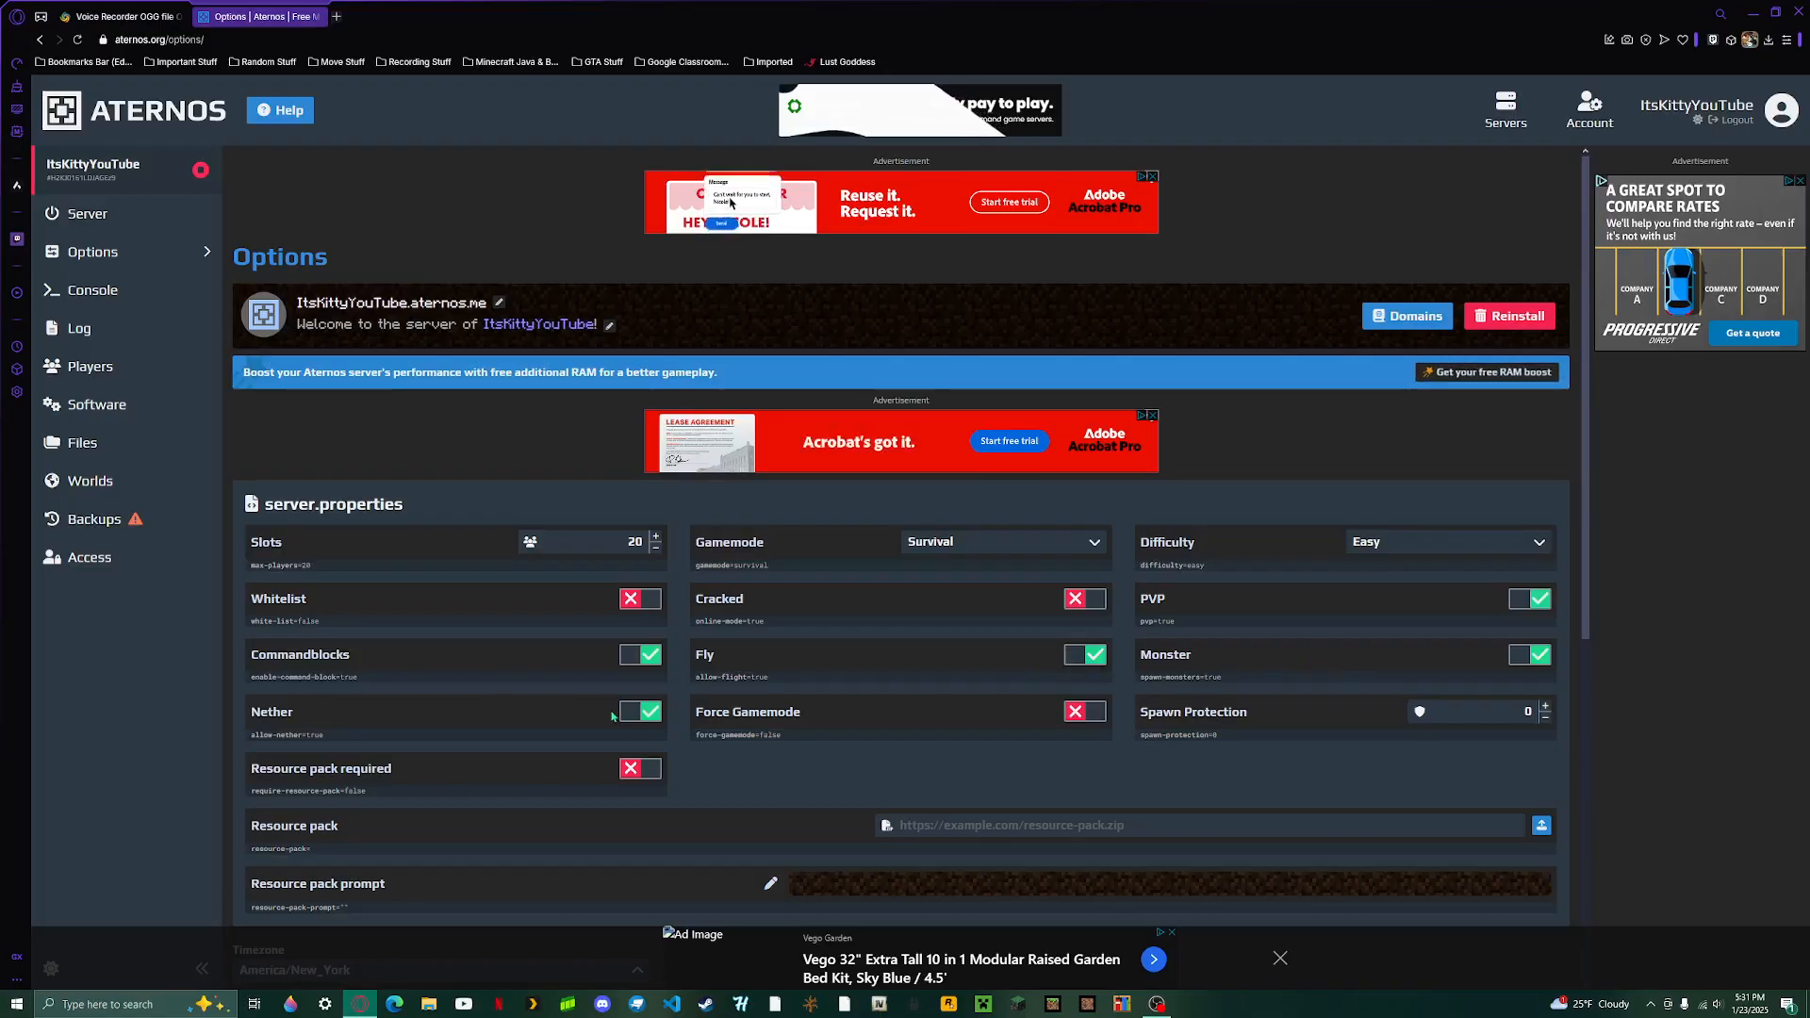
# - Try turning Nether off and Resource pack required on, restoring each setting after its trial
pyautogui.click(644, 719)
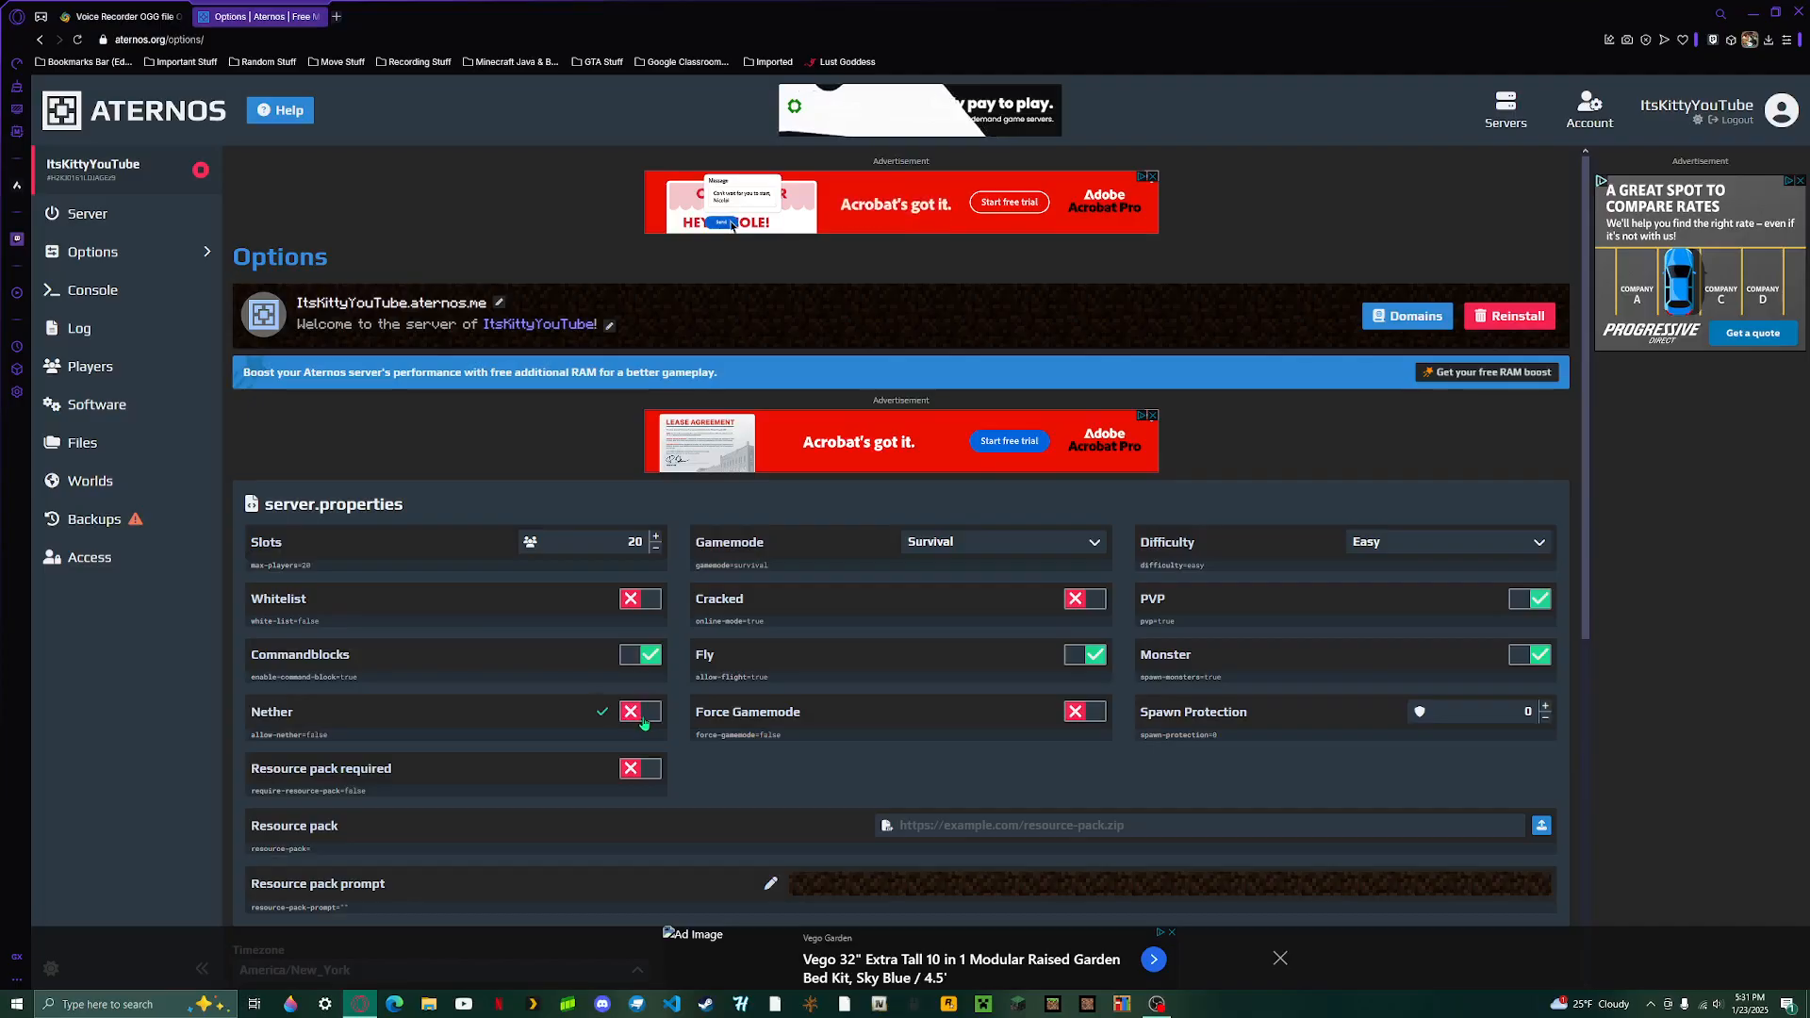
pyautogui.click(644, 719)
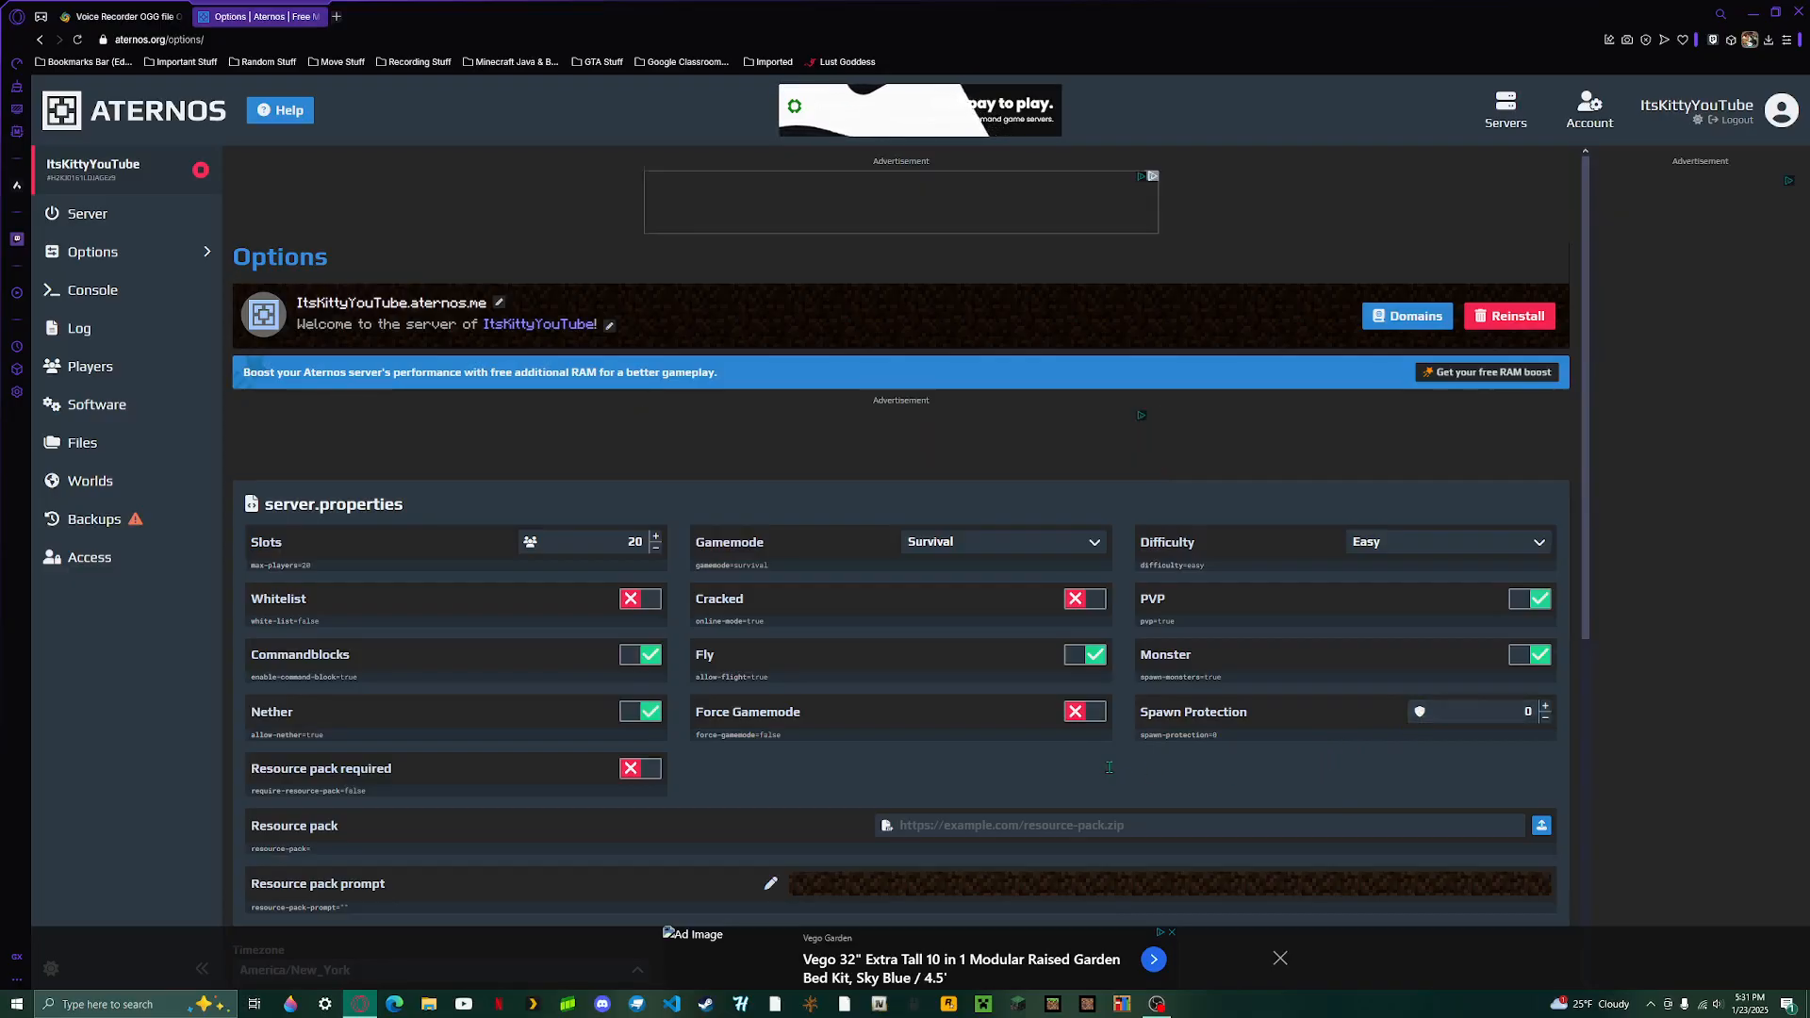
pyautogui.scroll(-1, 928, 735)
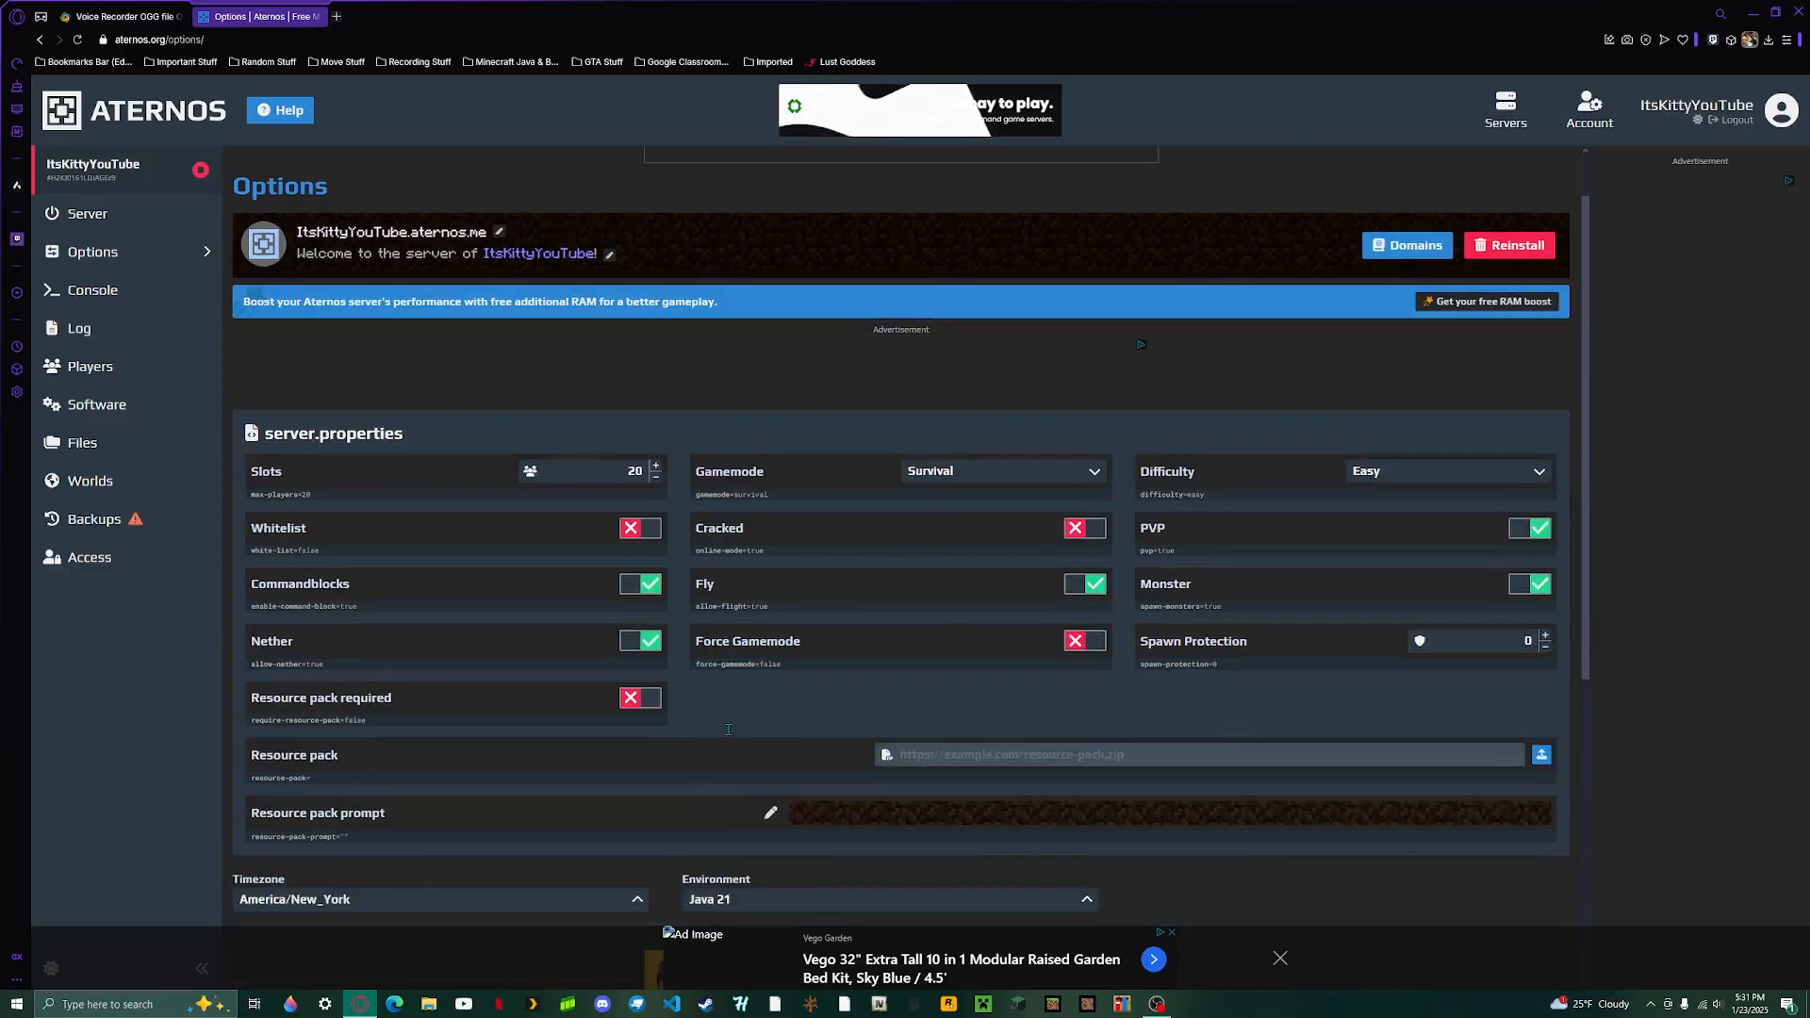
pyautogui.click(641, 699)
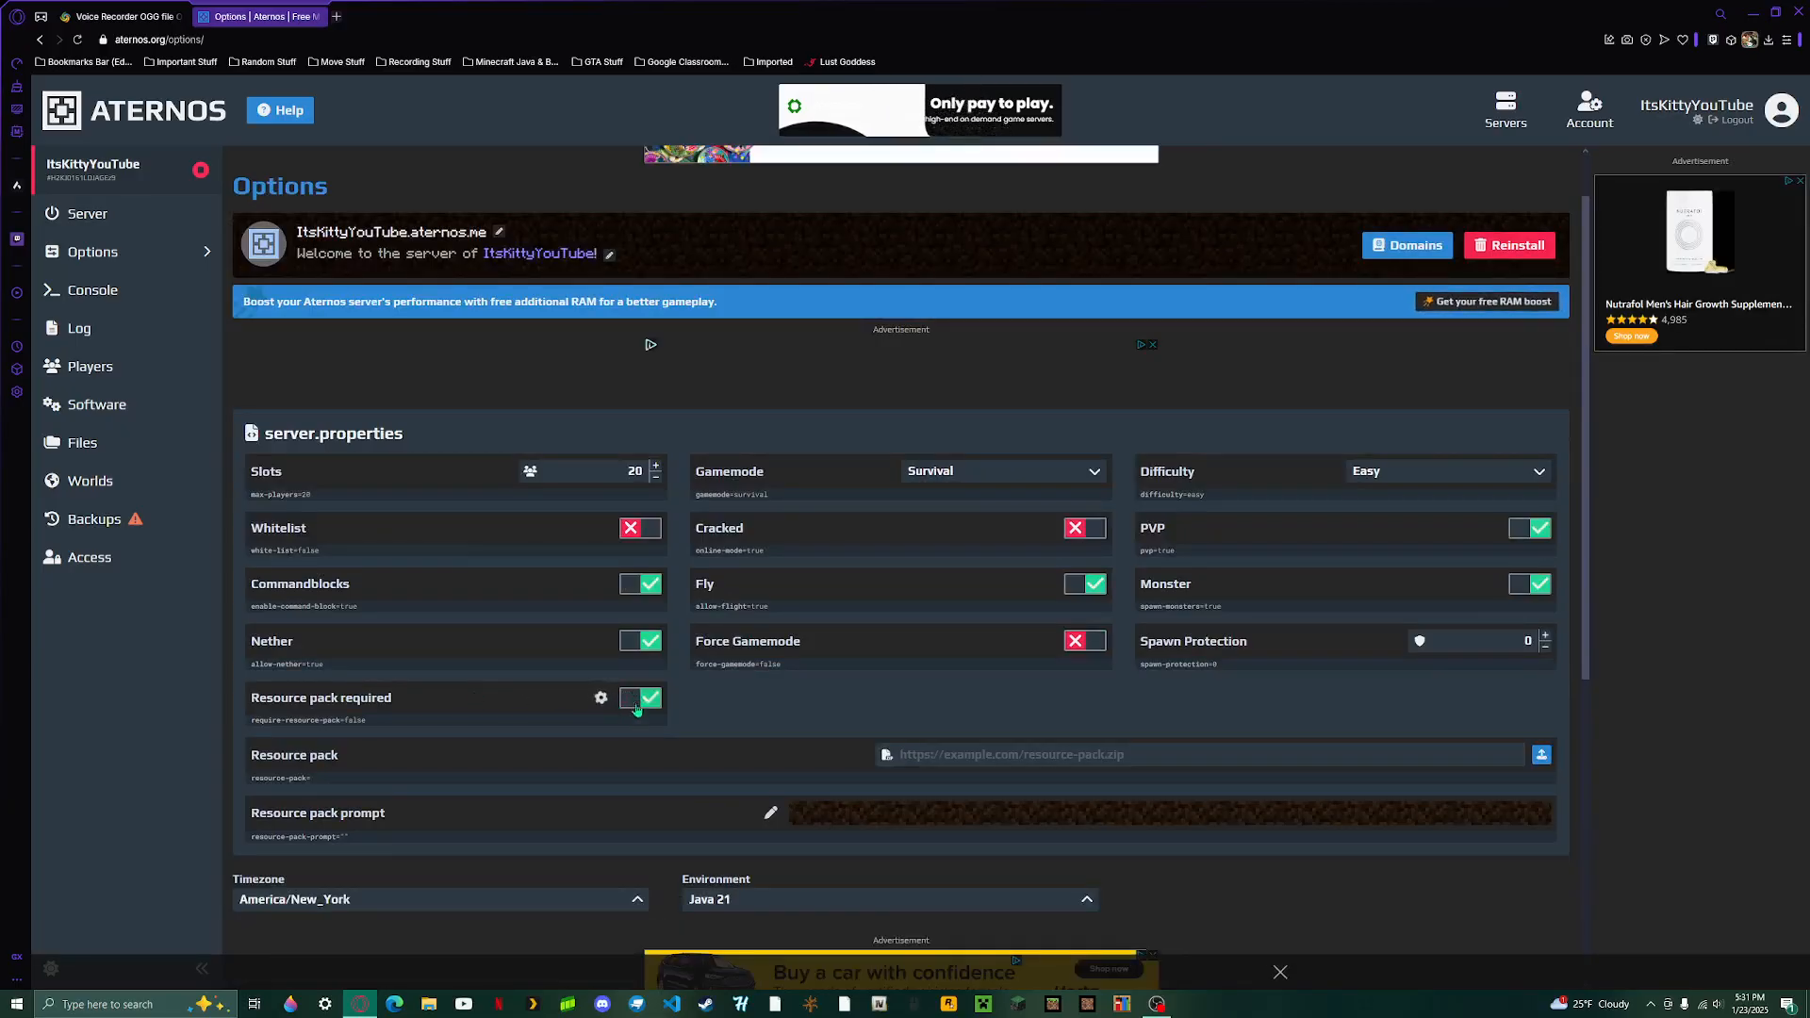
pyautogui.click(641, 699)
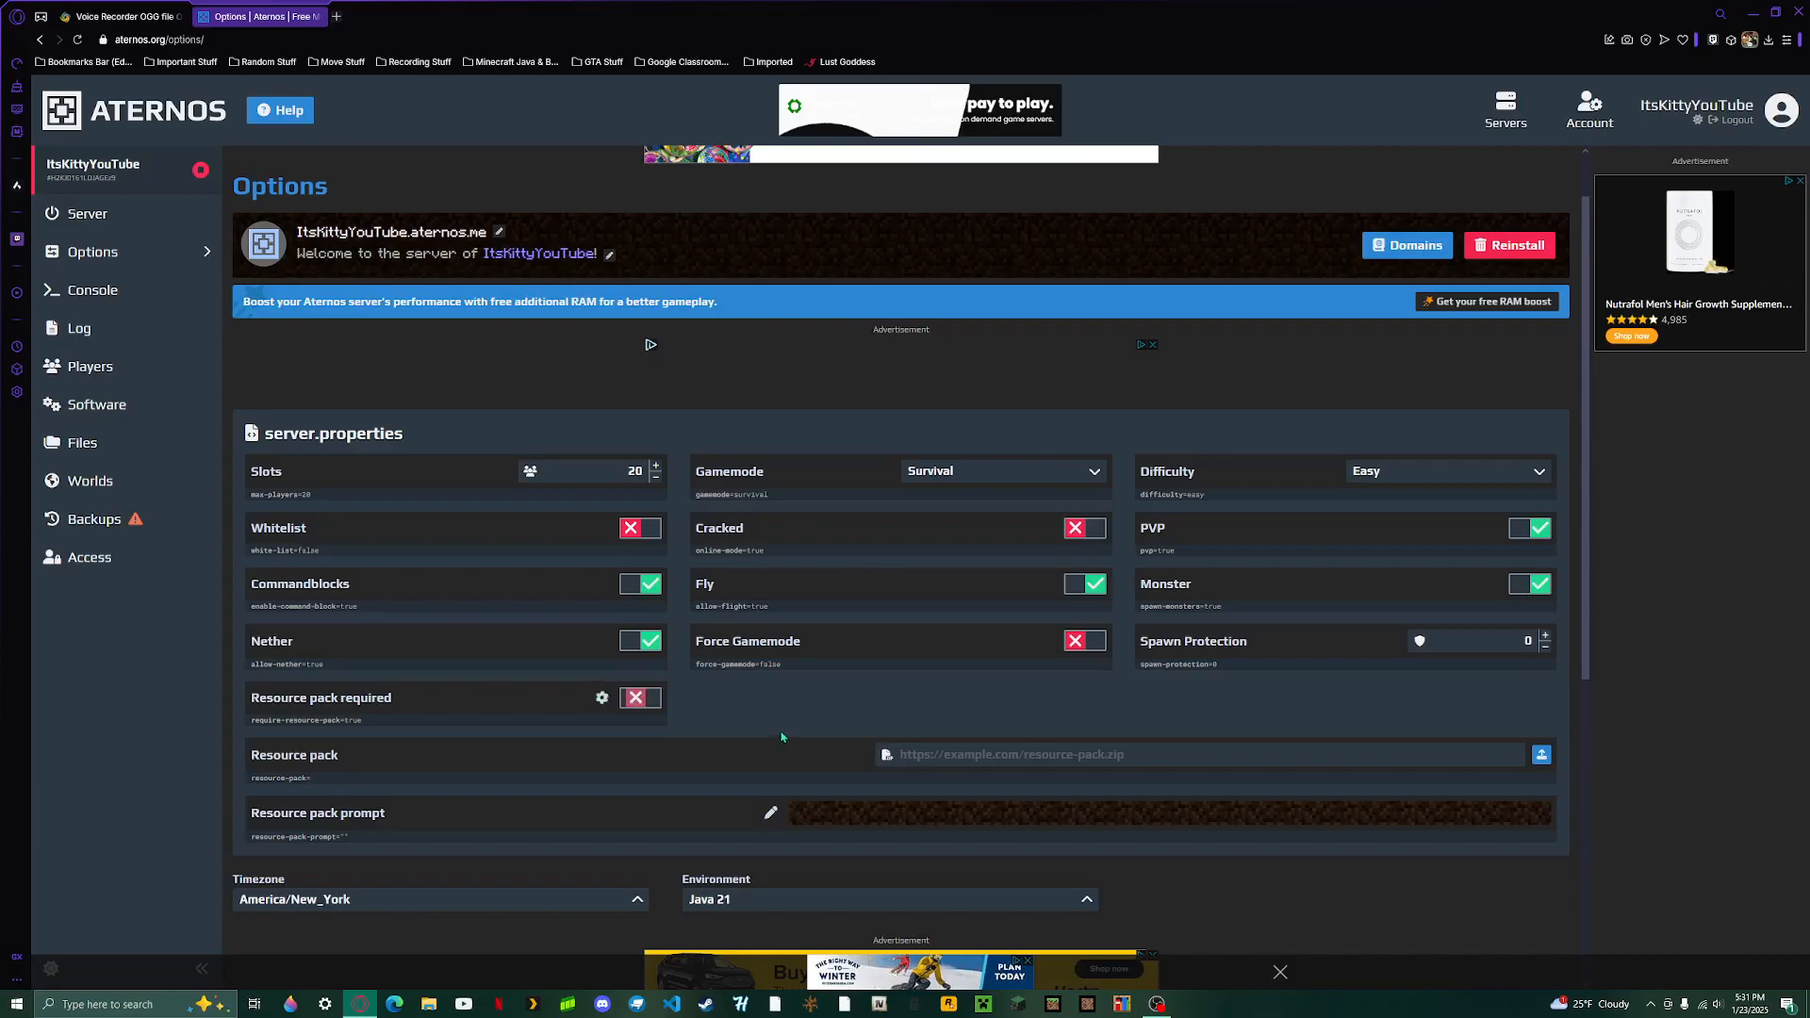
# - Open and close the resource pack prompt editor, then check the size limit in the resource pack upload dialog and cancel it
pyautogui.scroll(-2, 777, 733)
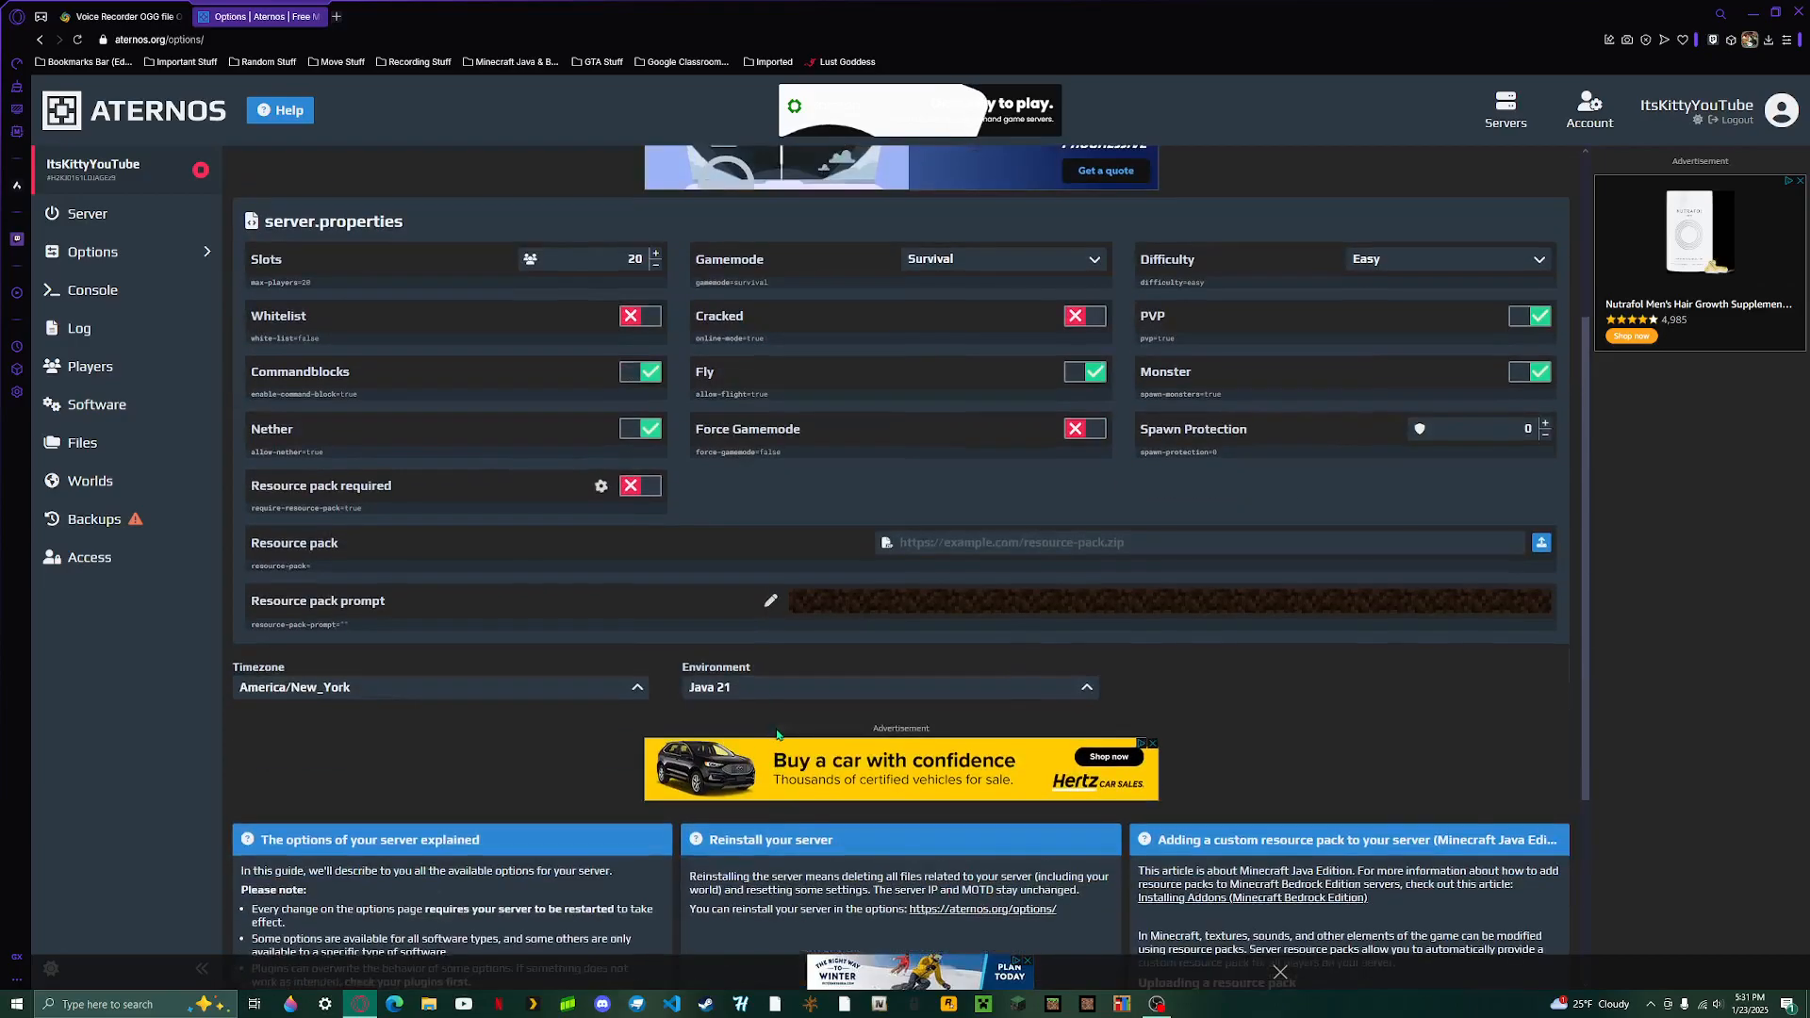
pyautogui.click(770, 601)
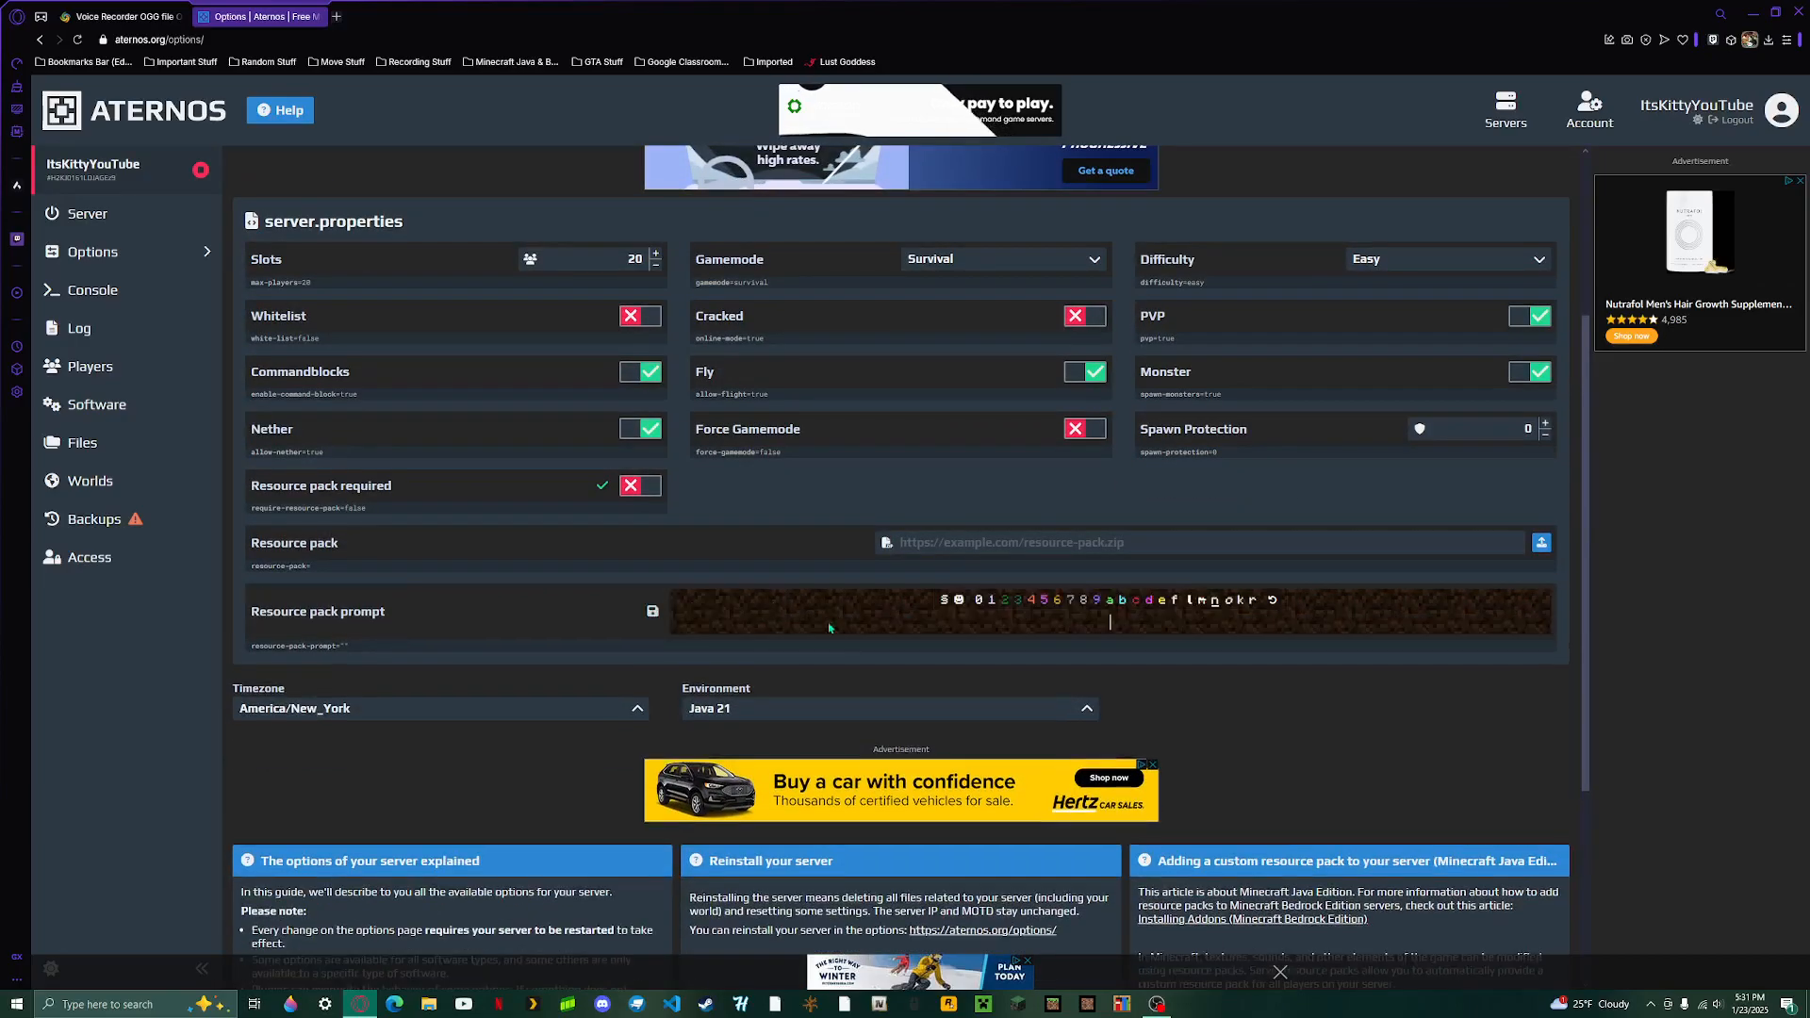
pyautogui.click(652, 611)
pyautogui.click(1231, 547)
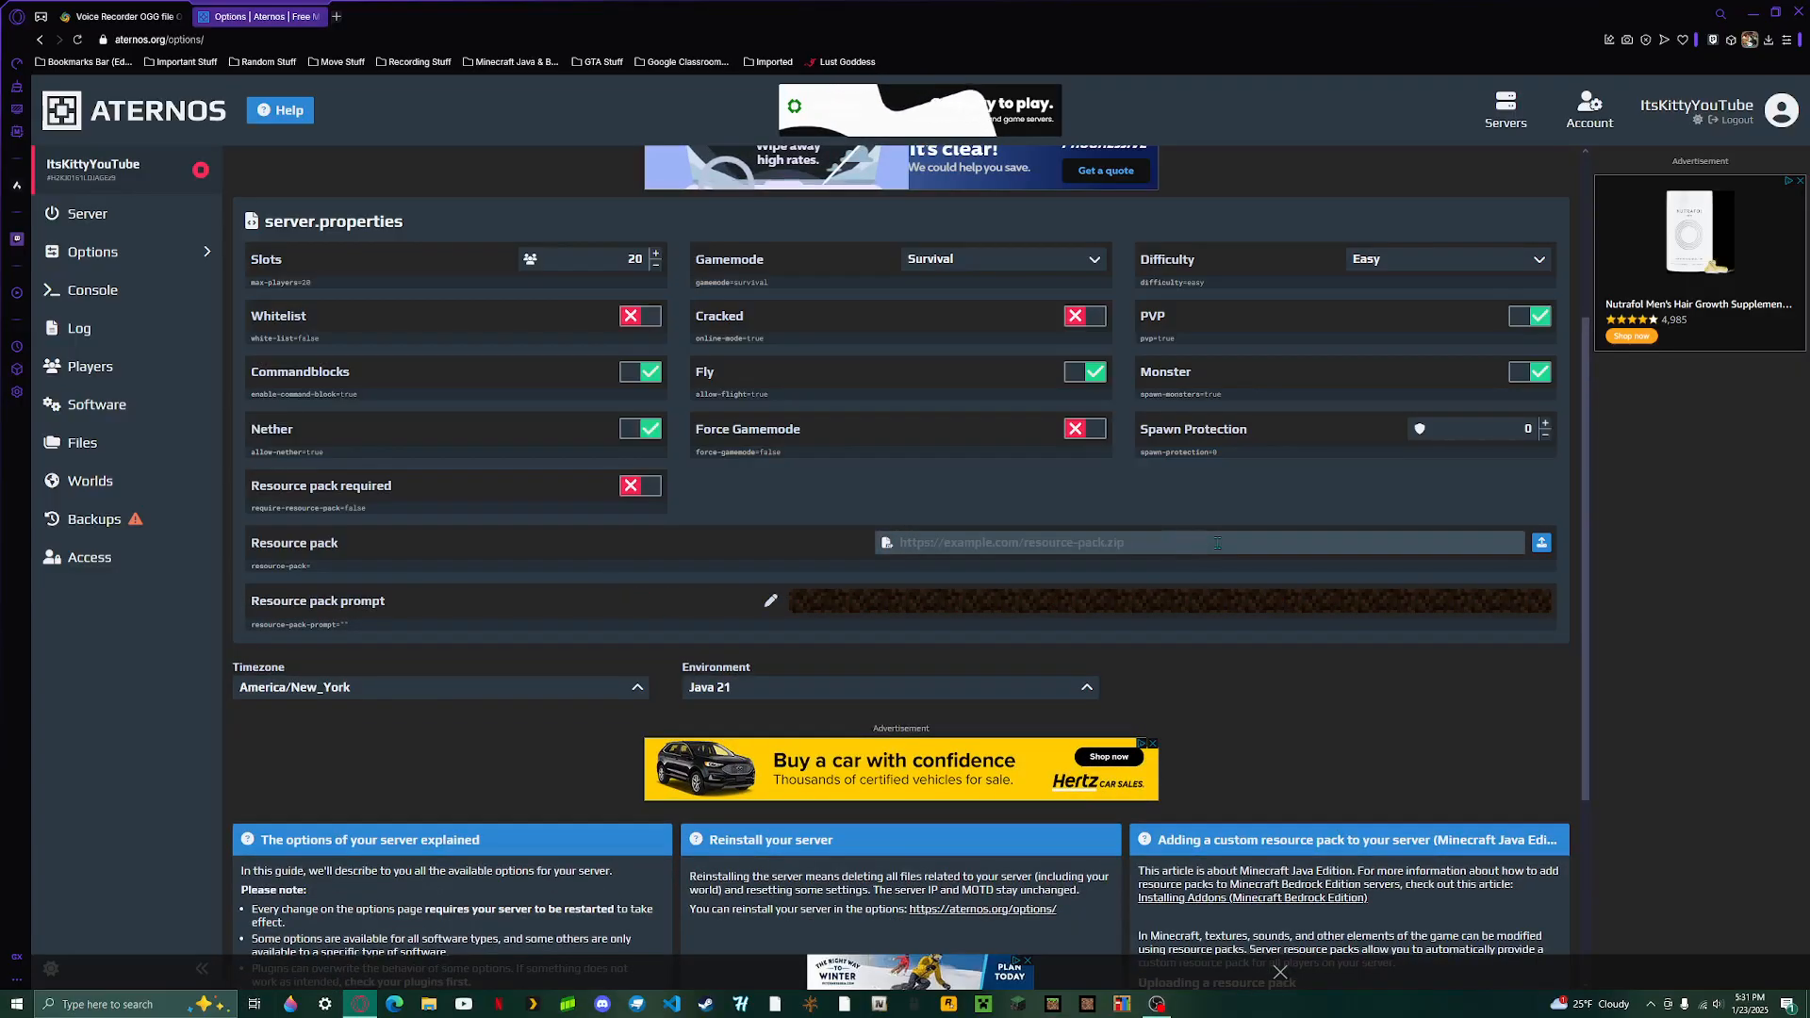
pyautogui.click(1538, 552)
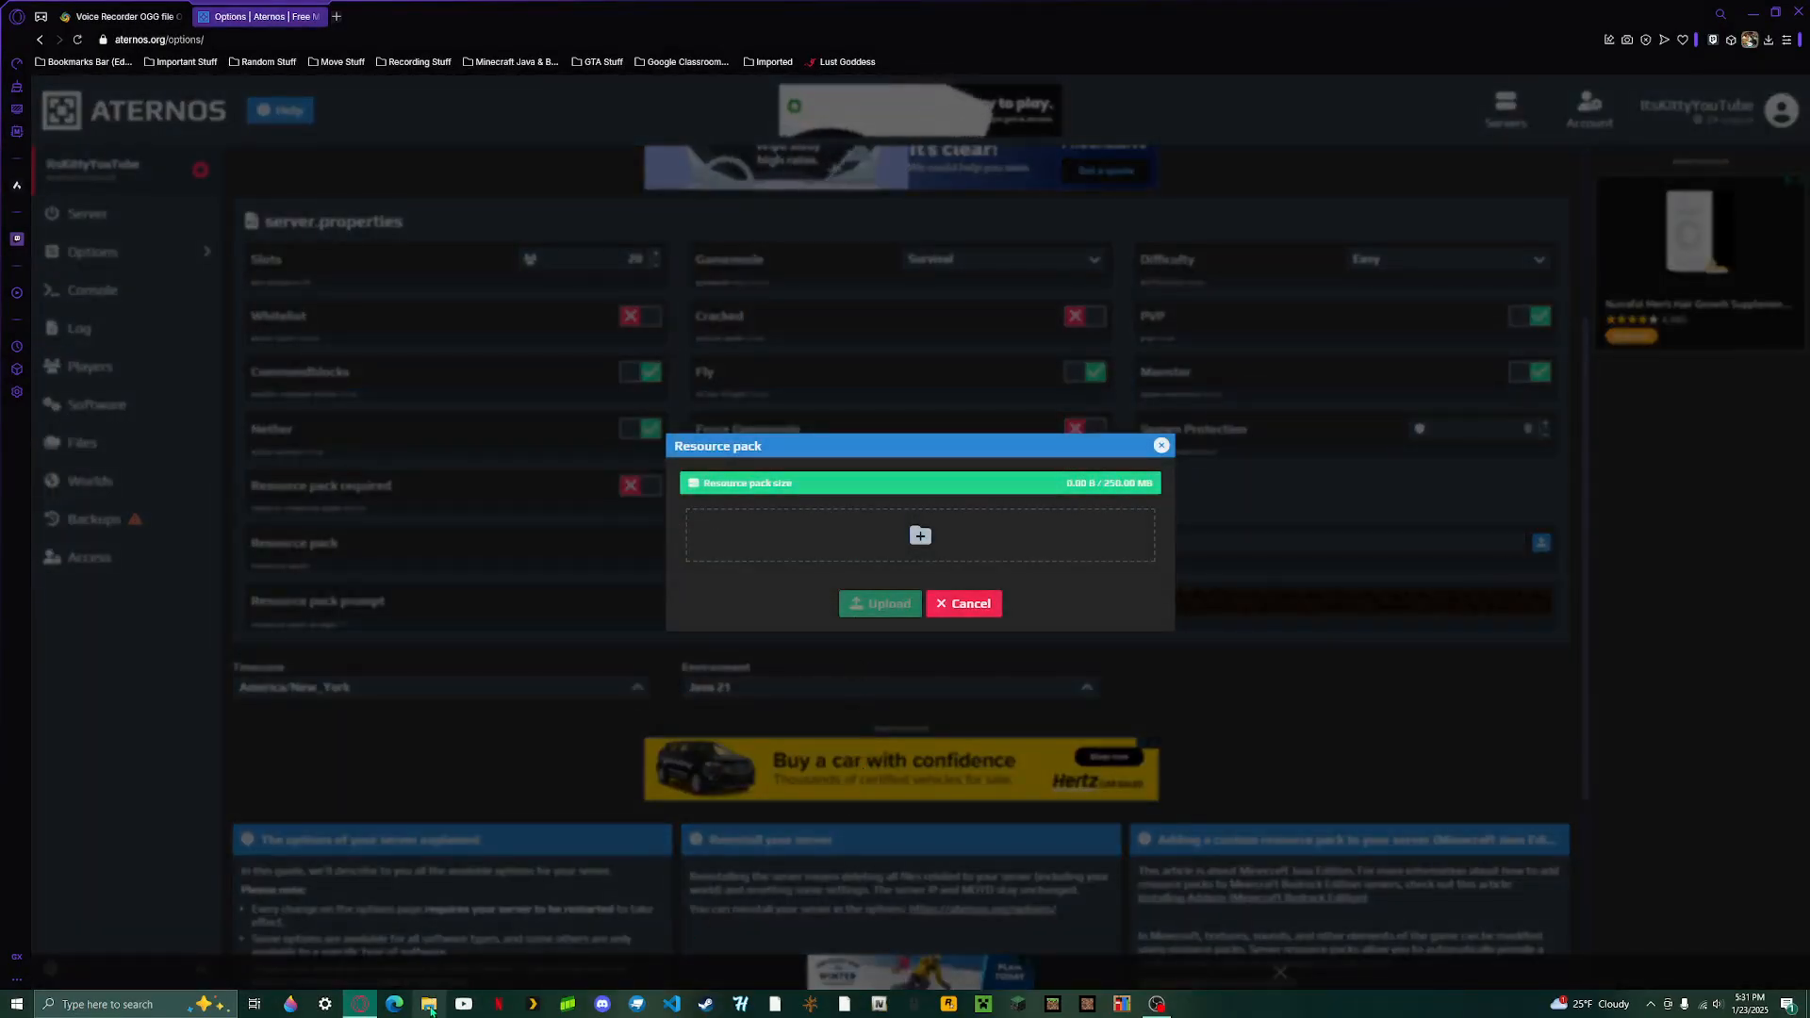
pyautogui.click(1772, 45)
pyautogui.click(1772, 45)
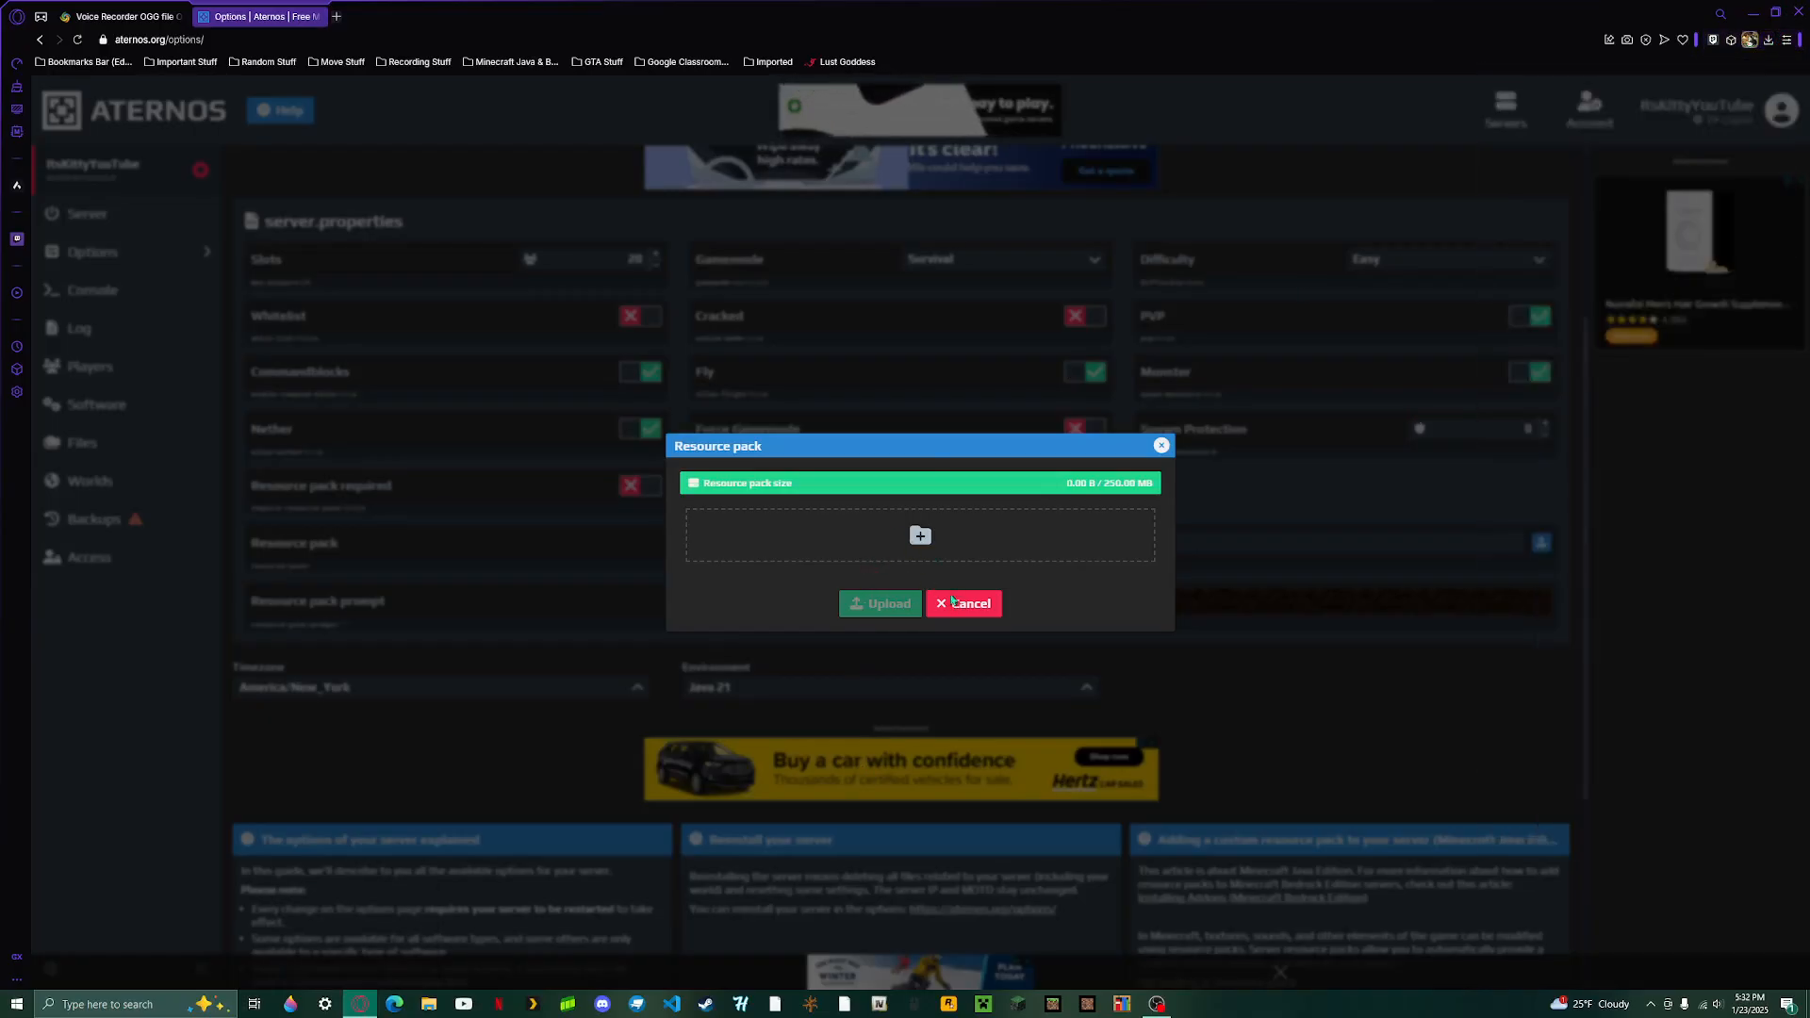
pyautogui.moveTo(1167, 491); pyautogui.dragTo(1102, 483)
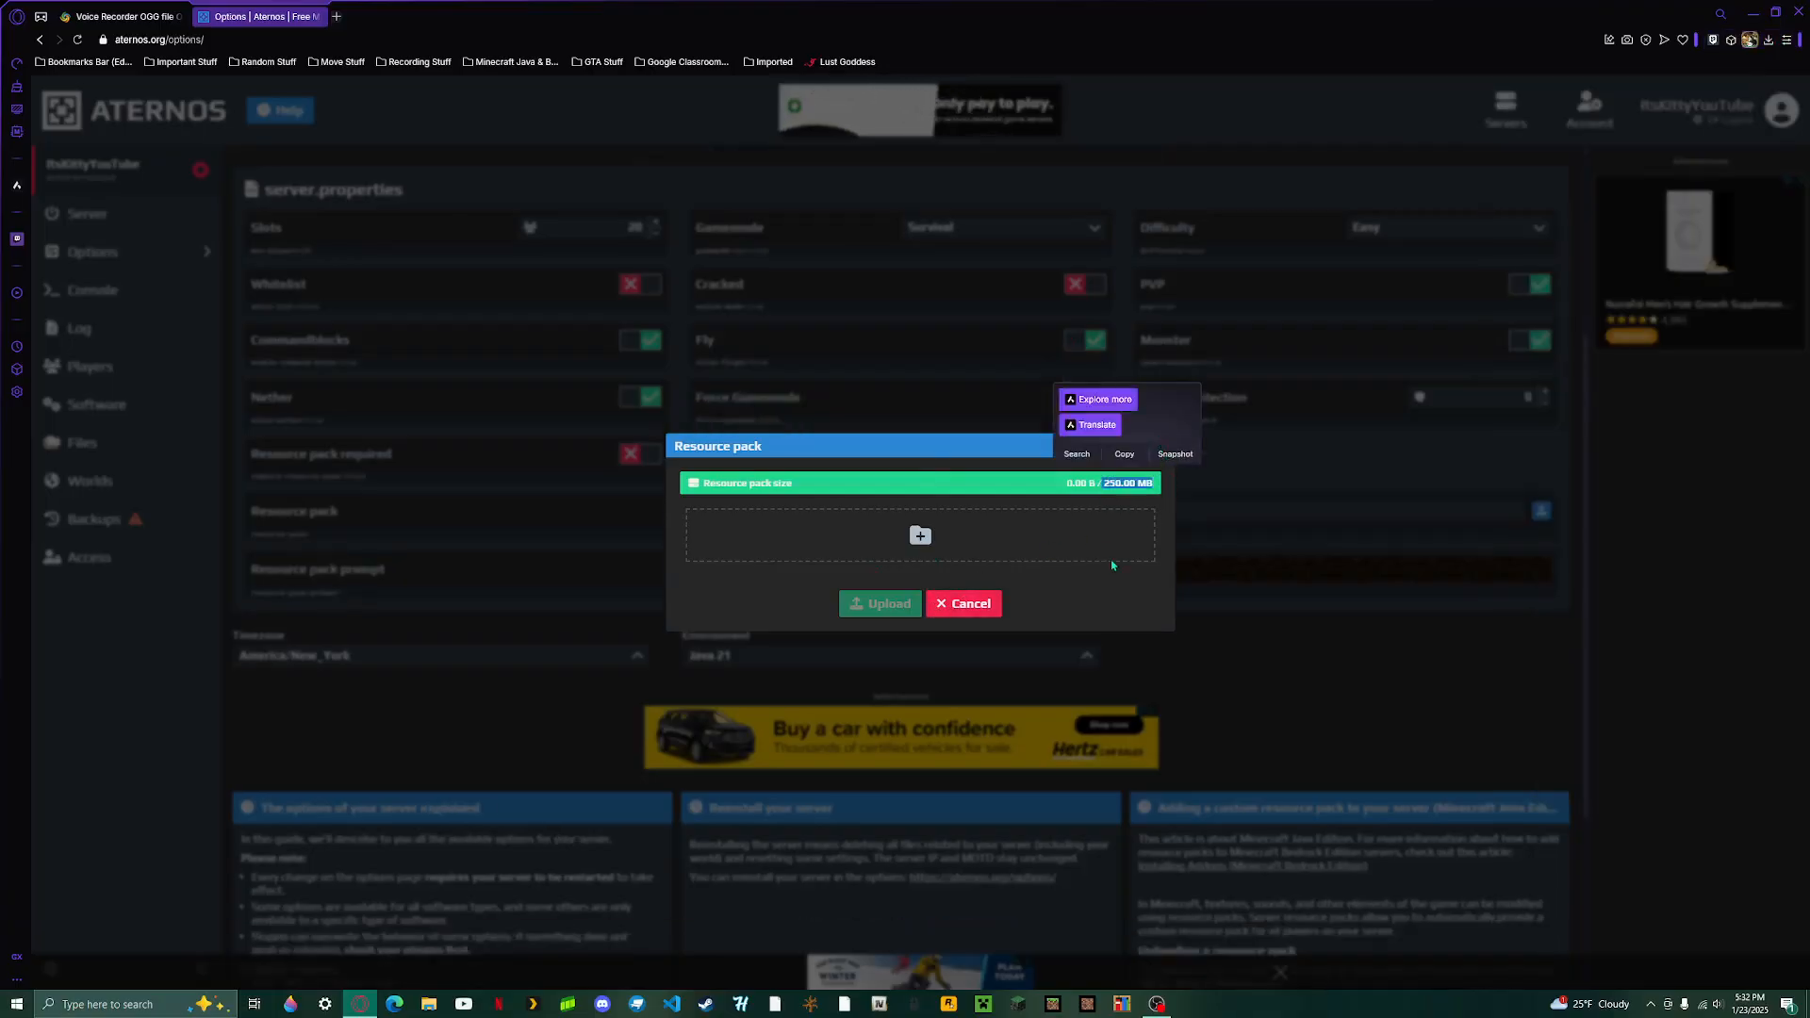
pyautogui.click(974, 604)
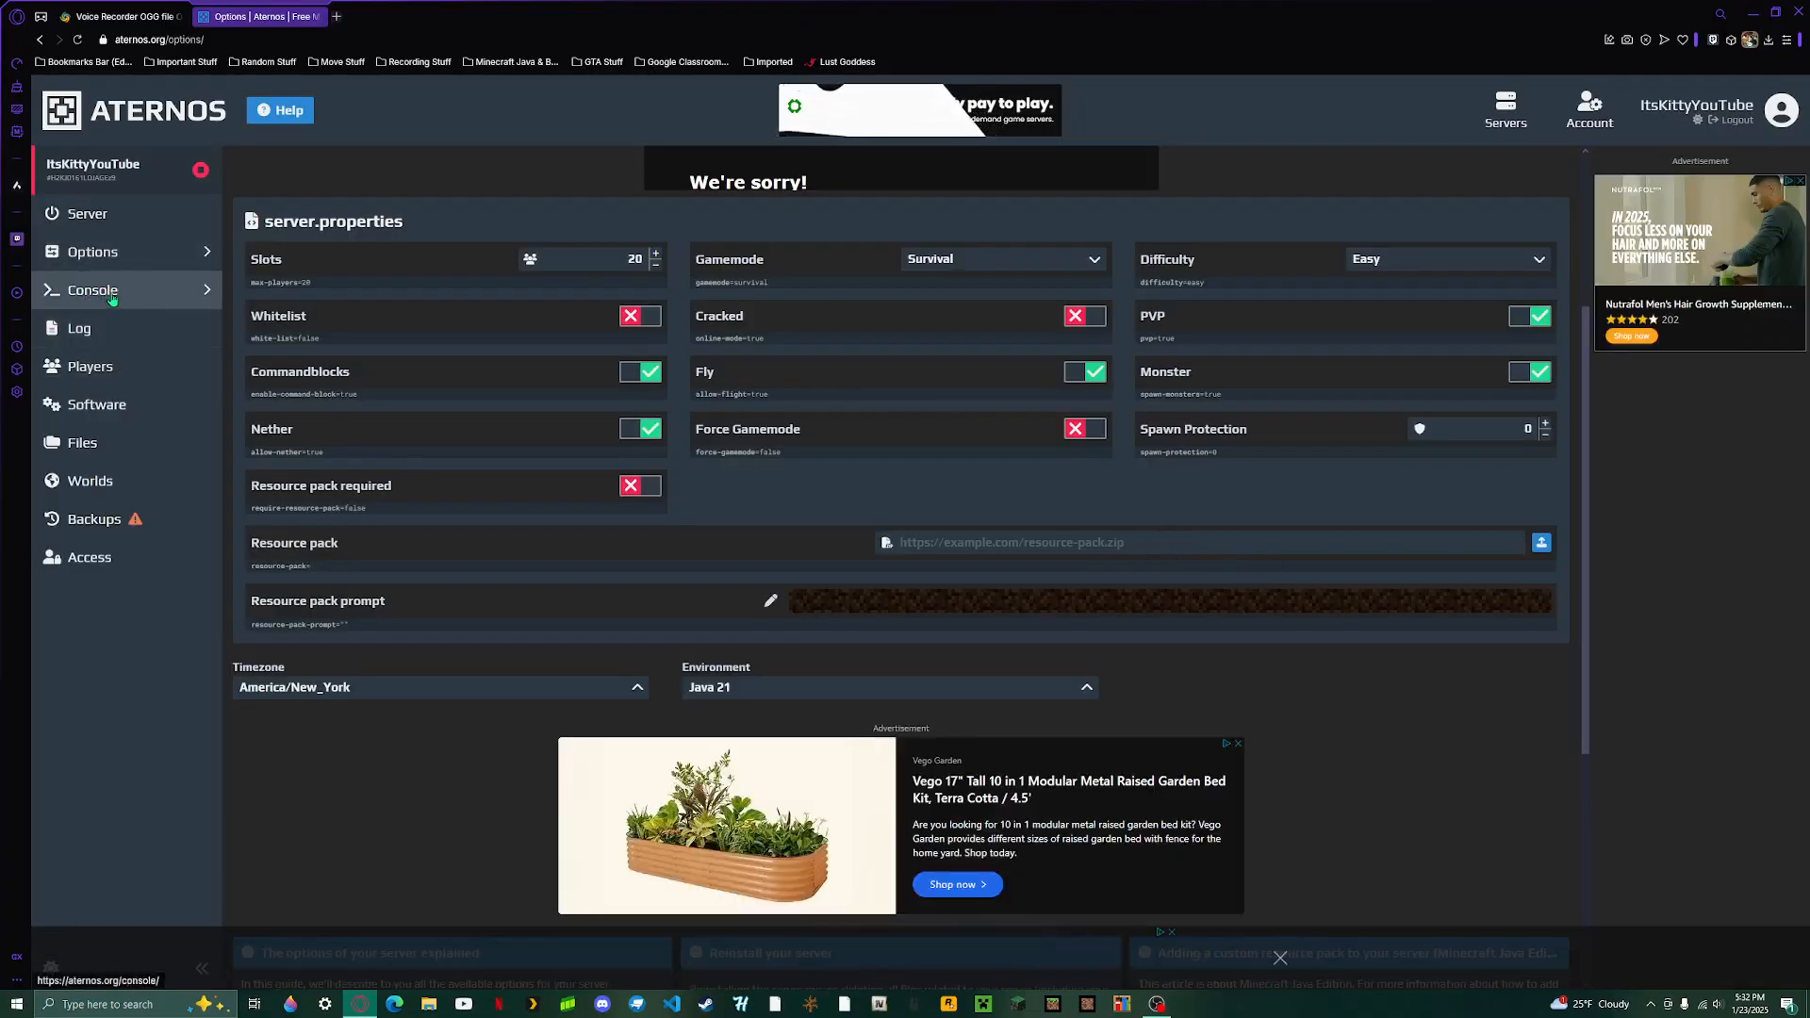
# - Open the Players page, view the Banned IPs list, and return to the Players page
pyautogui.click(147, 354)
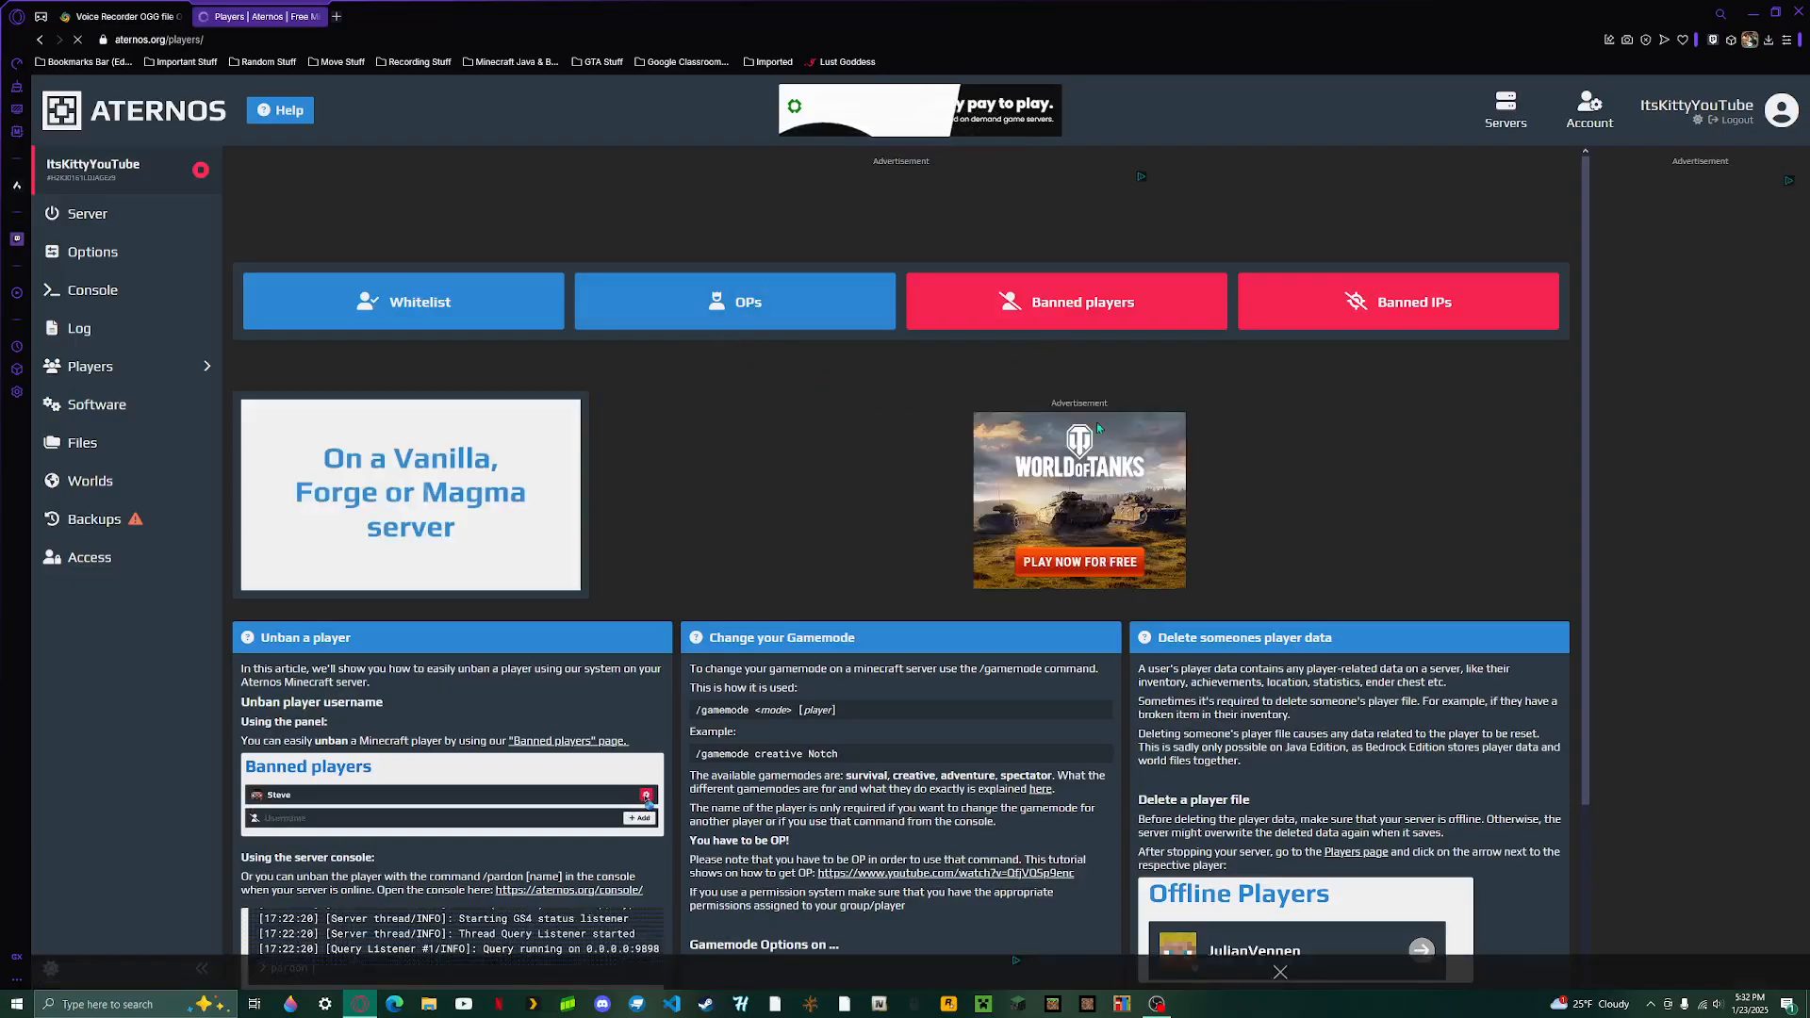
pyautogui.click(1520, 309)
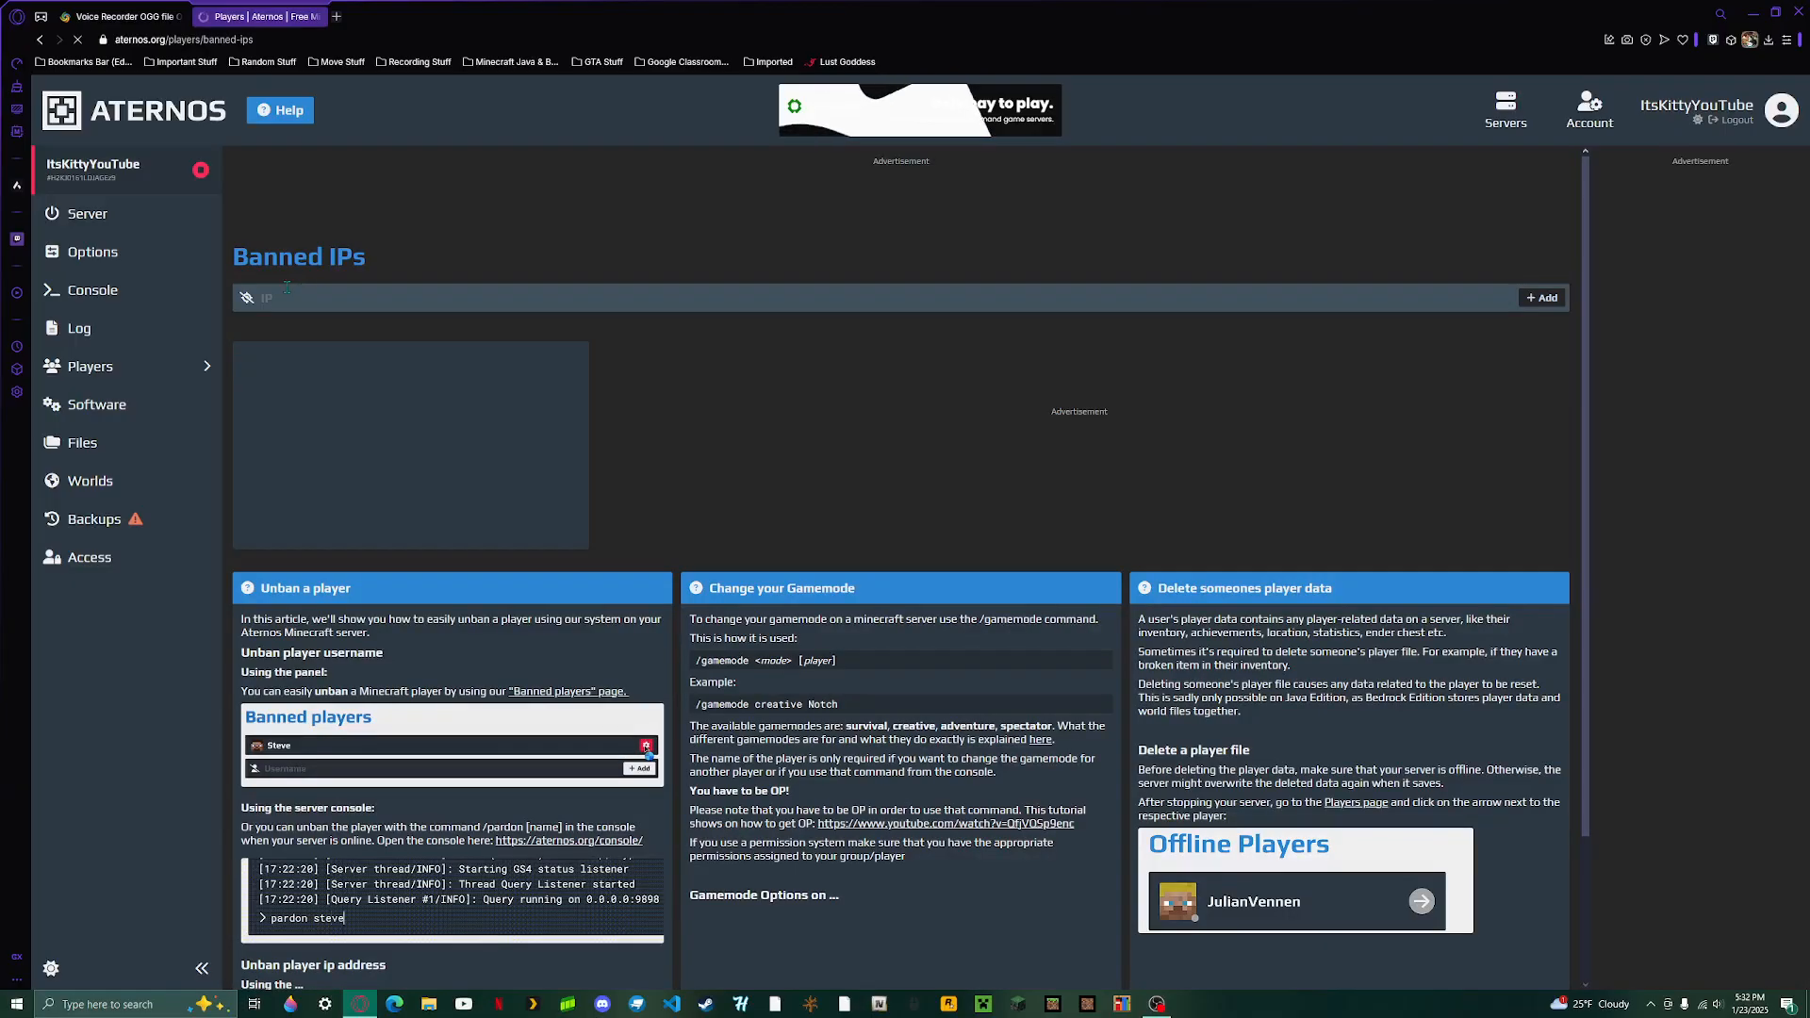
pyautogui.hotkey('alt', 'Left')
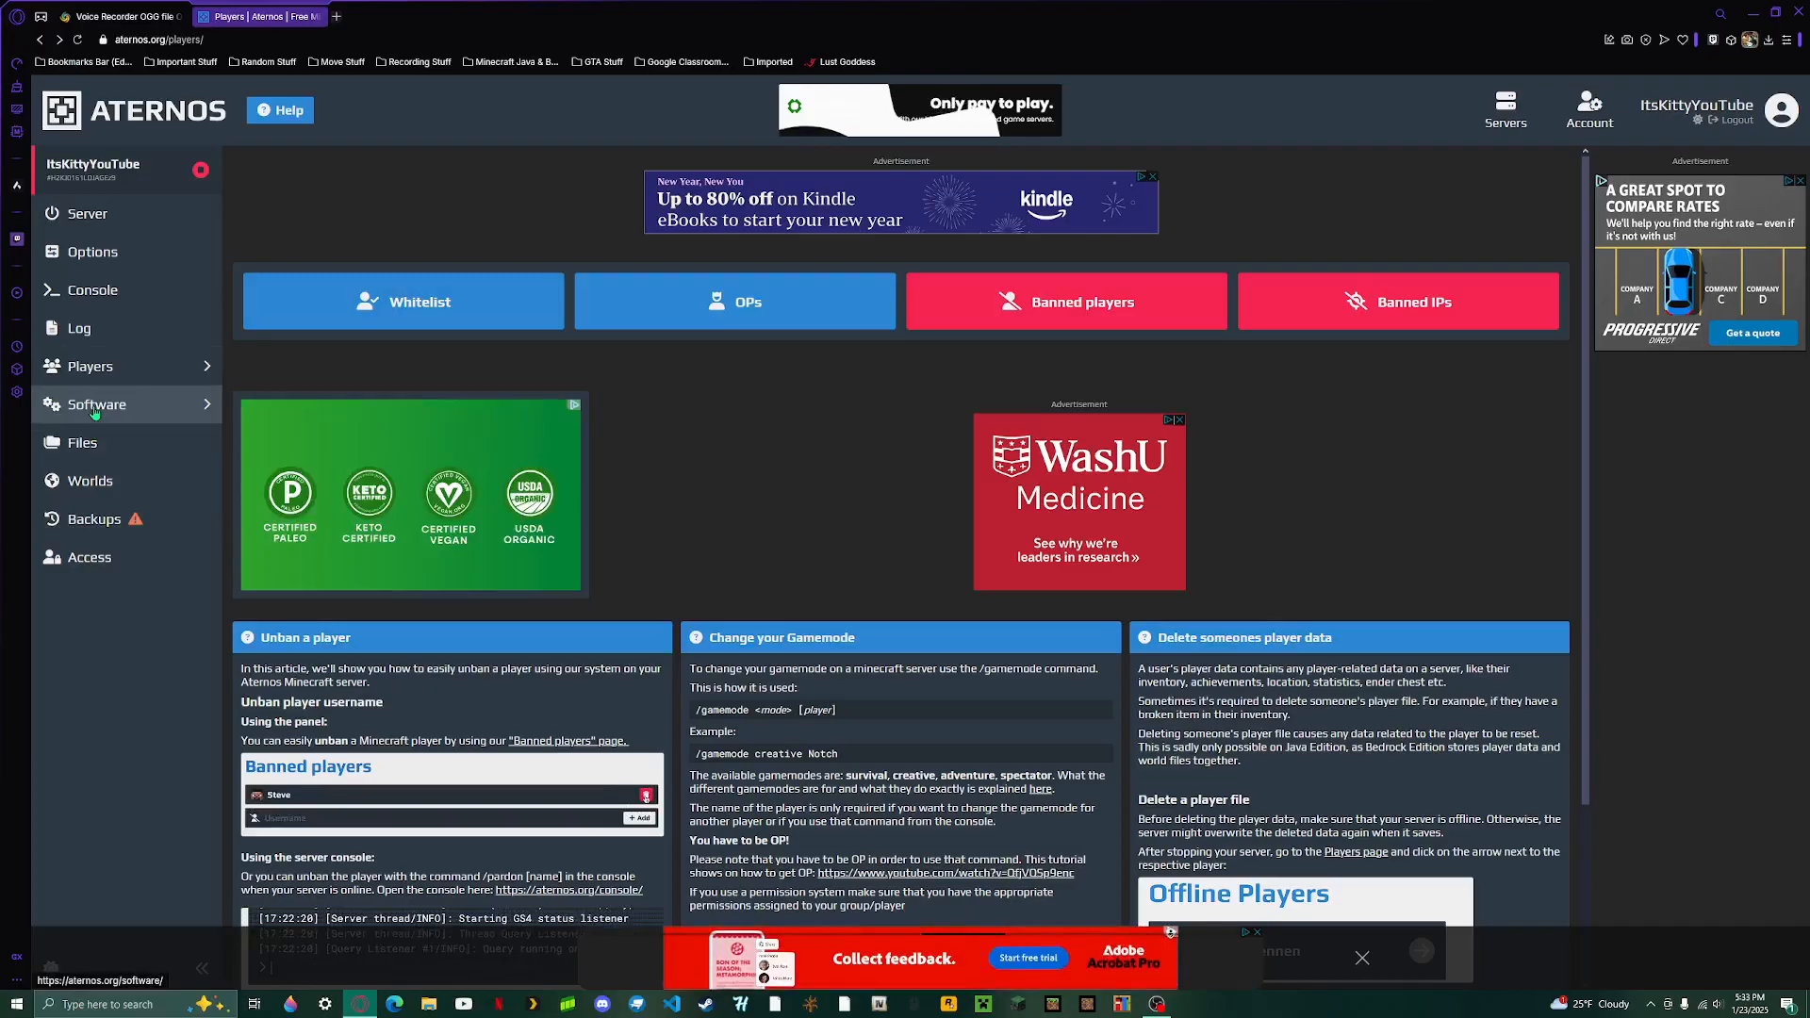
# - Look through the Software, Files, Worlds and Backups pages, including the upload choices for the world
pyautogui.click(163, 442)
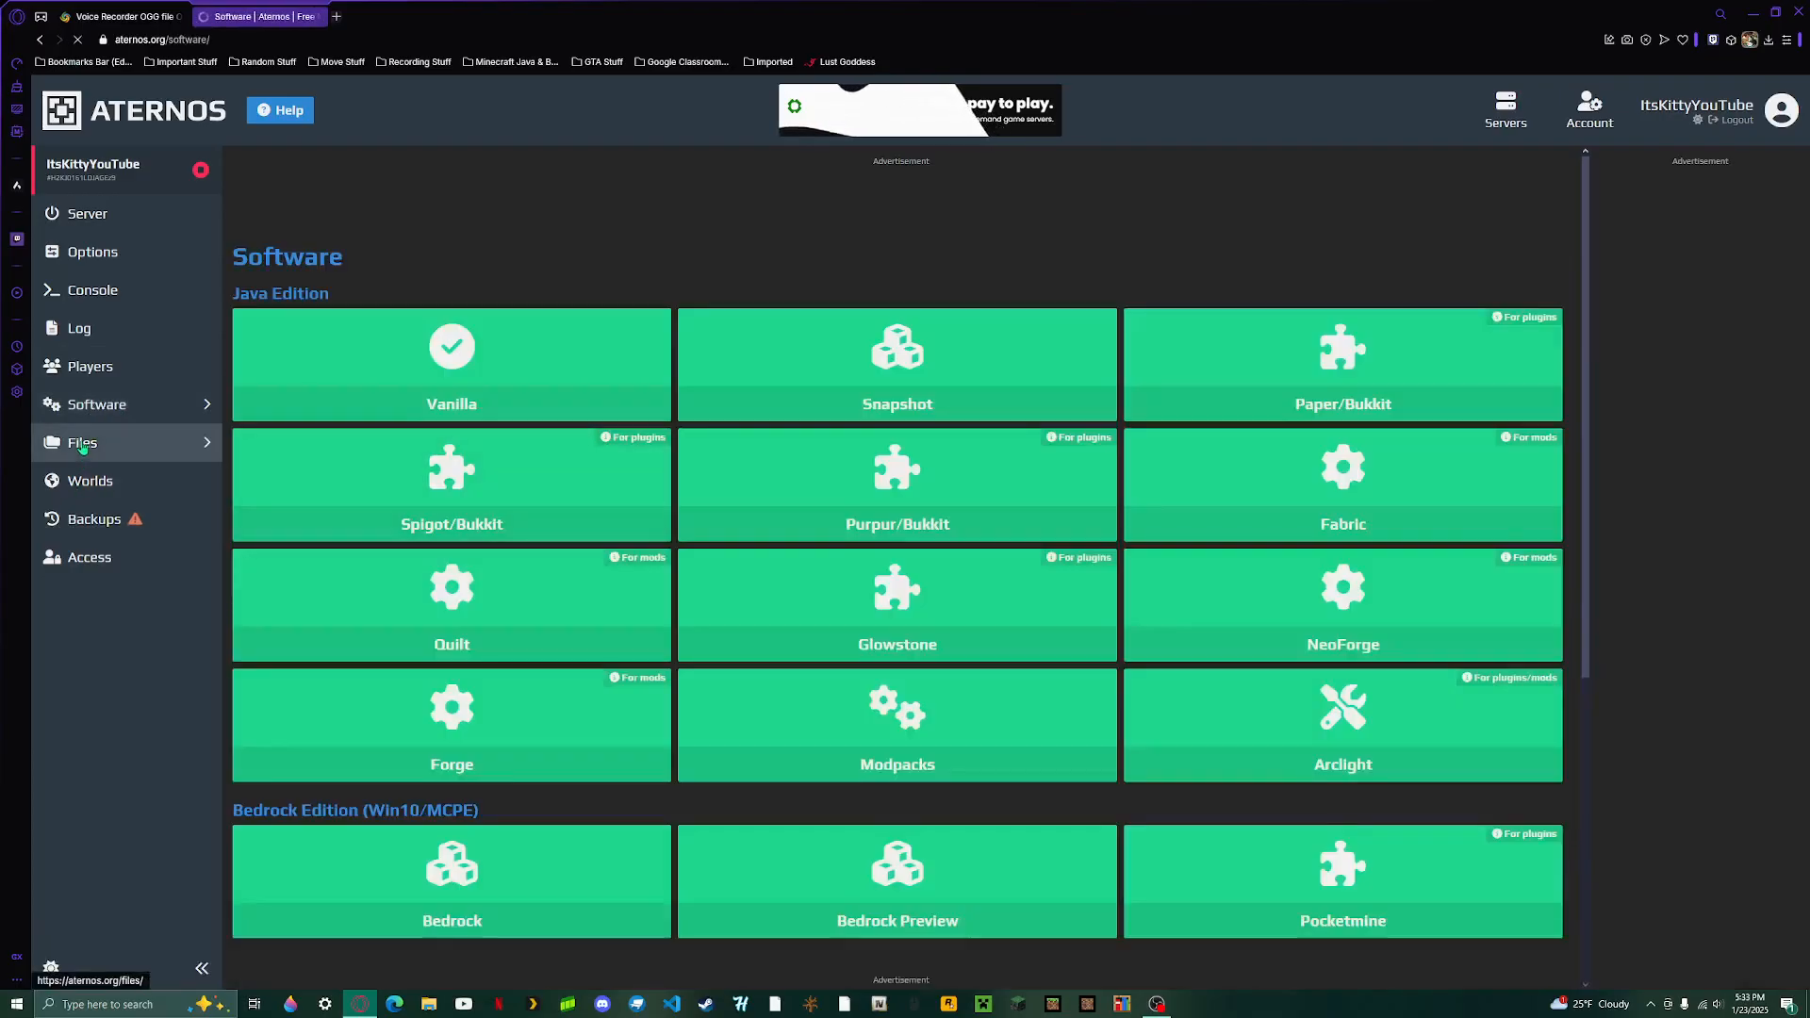
pyautogui.click(82, 443)
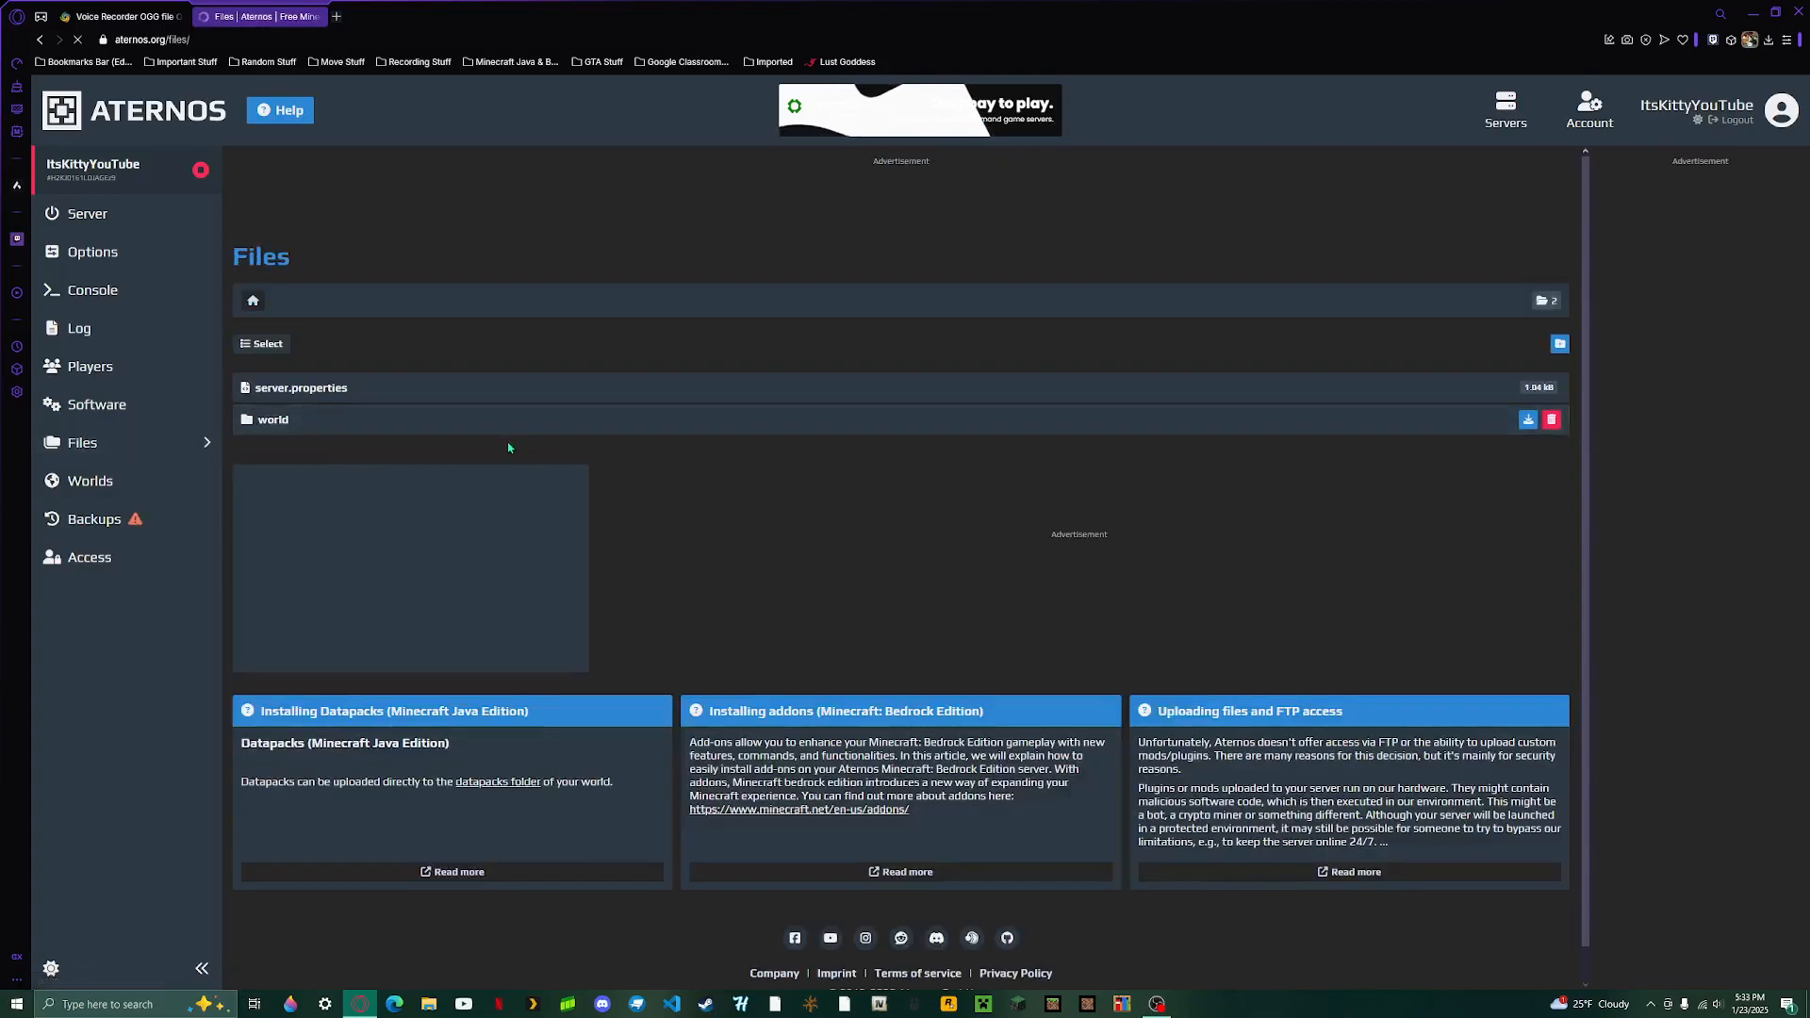
pyautogui.click(181, 482)
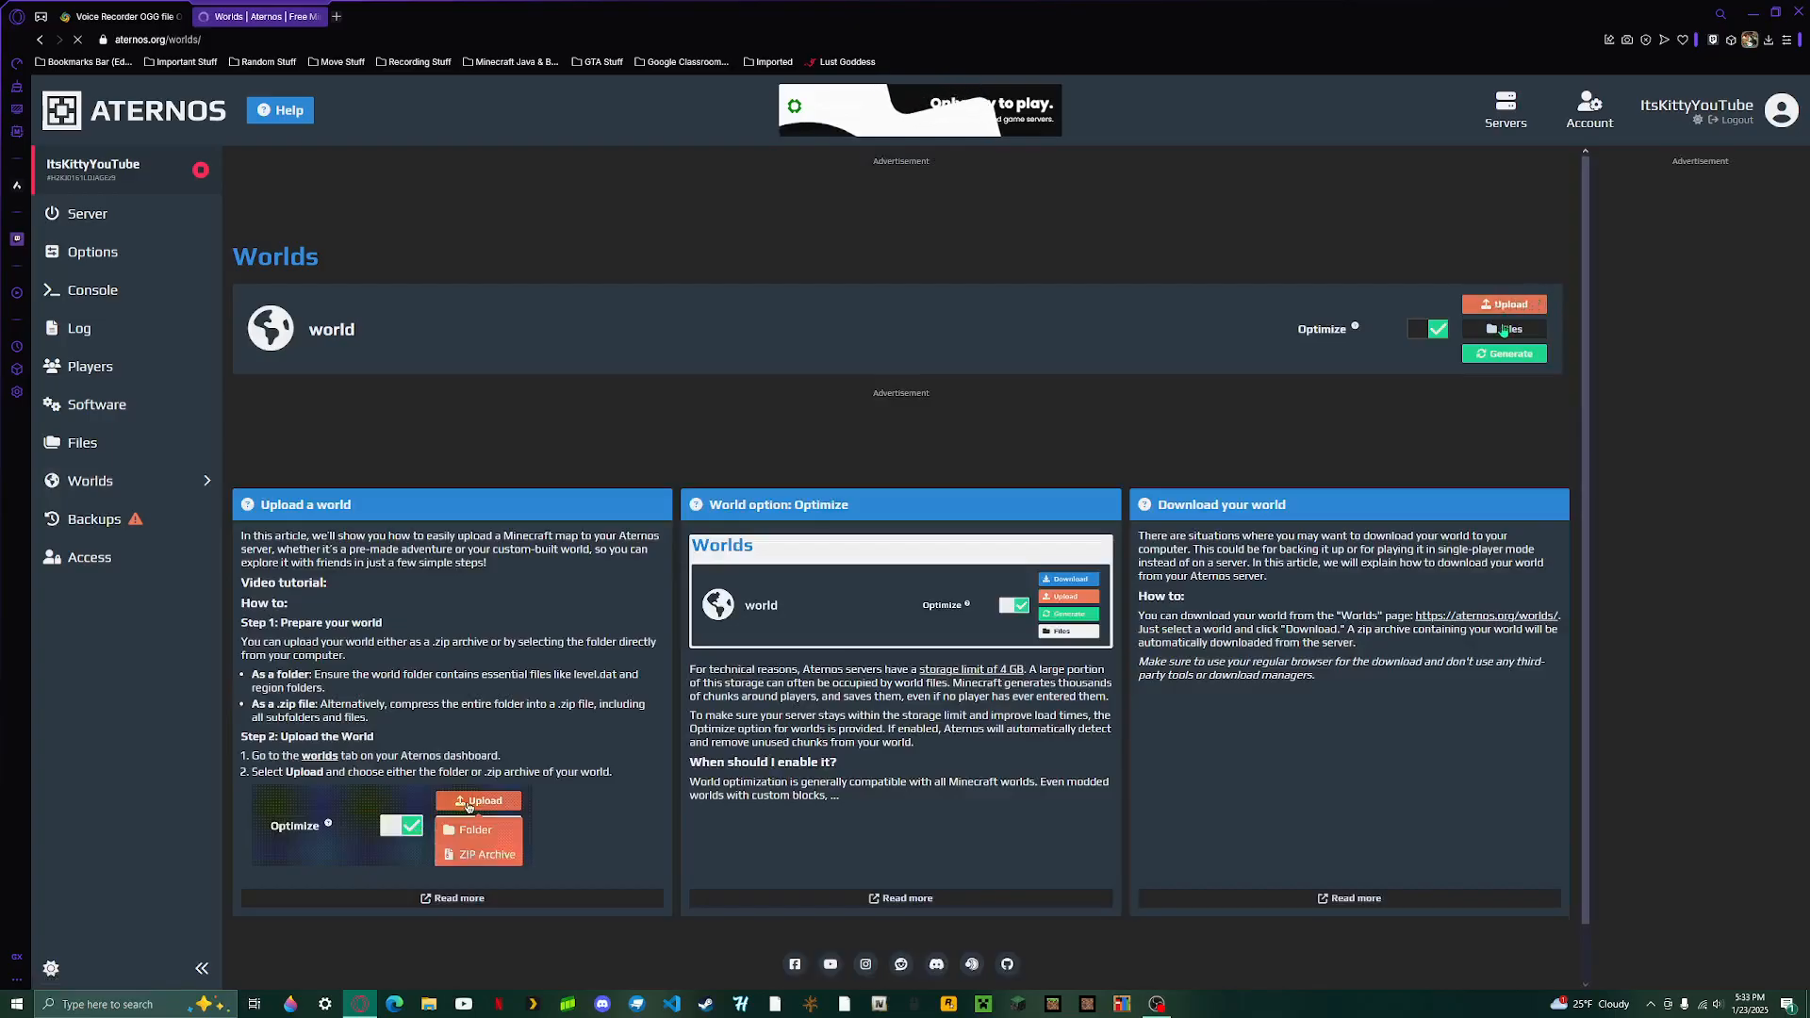
pyautogui.click(1517, 295)
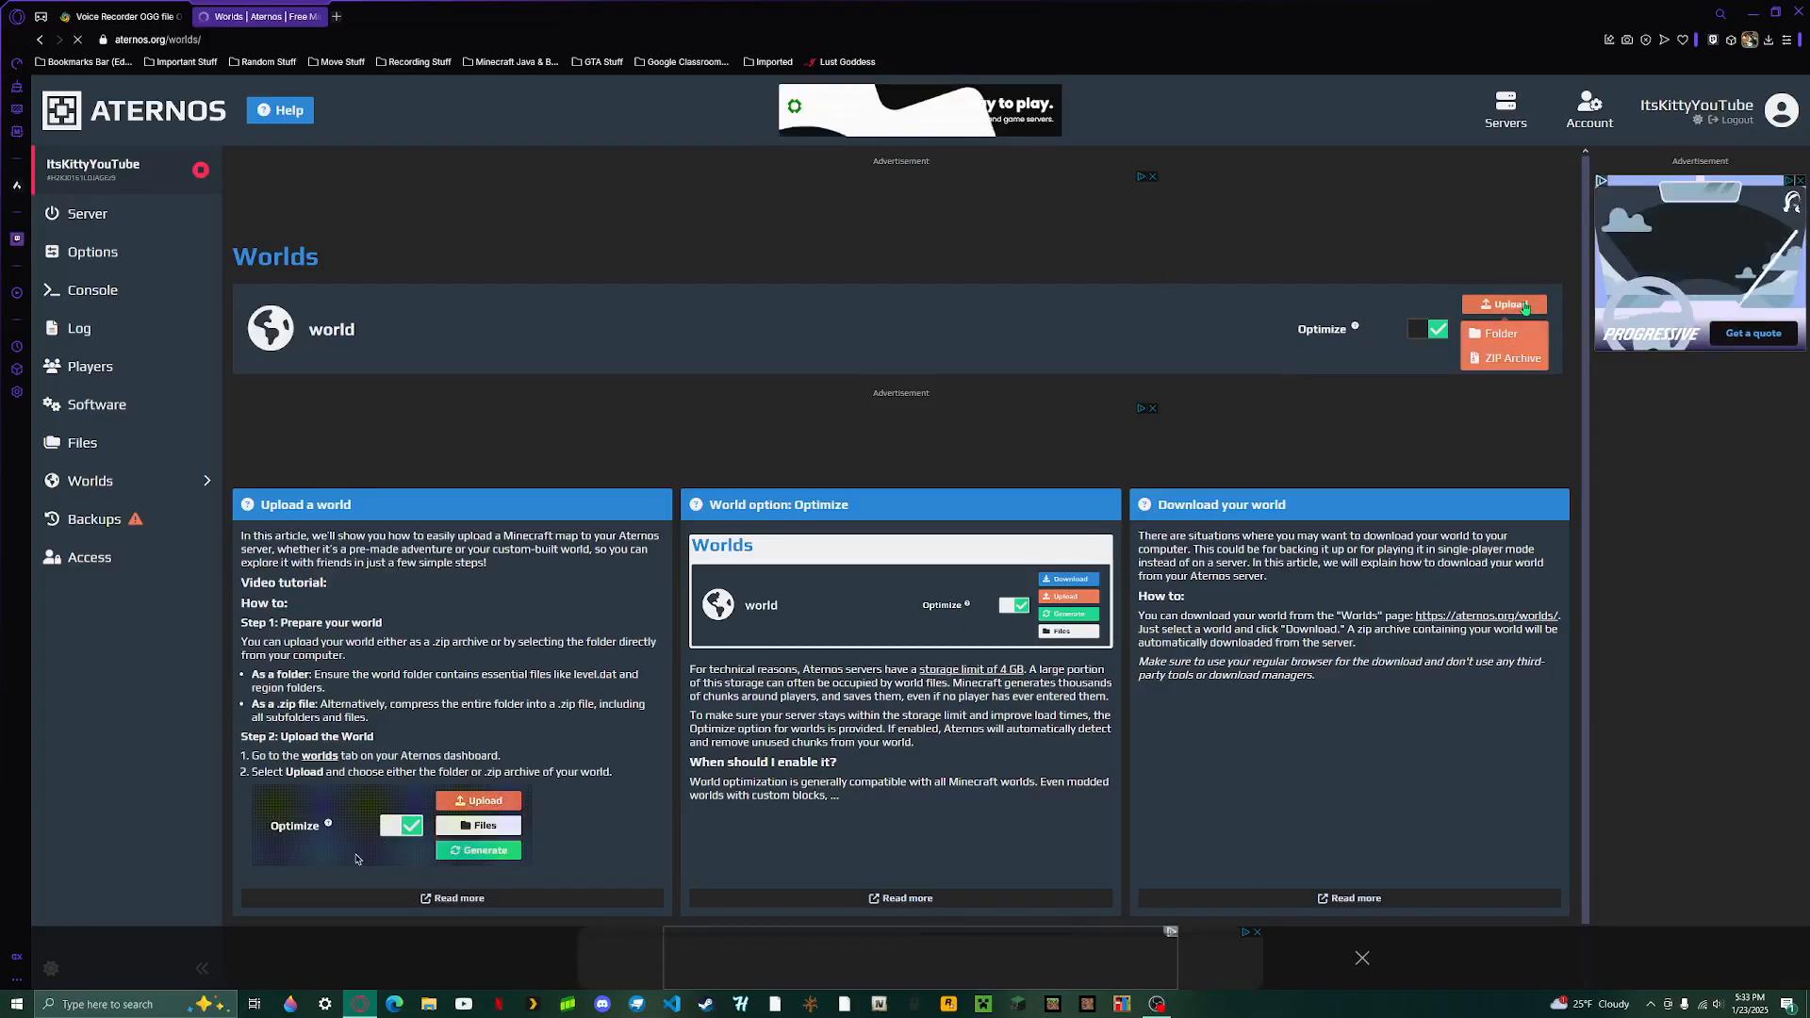
pyautogui.click(1184, 310)
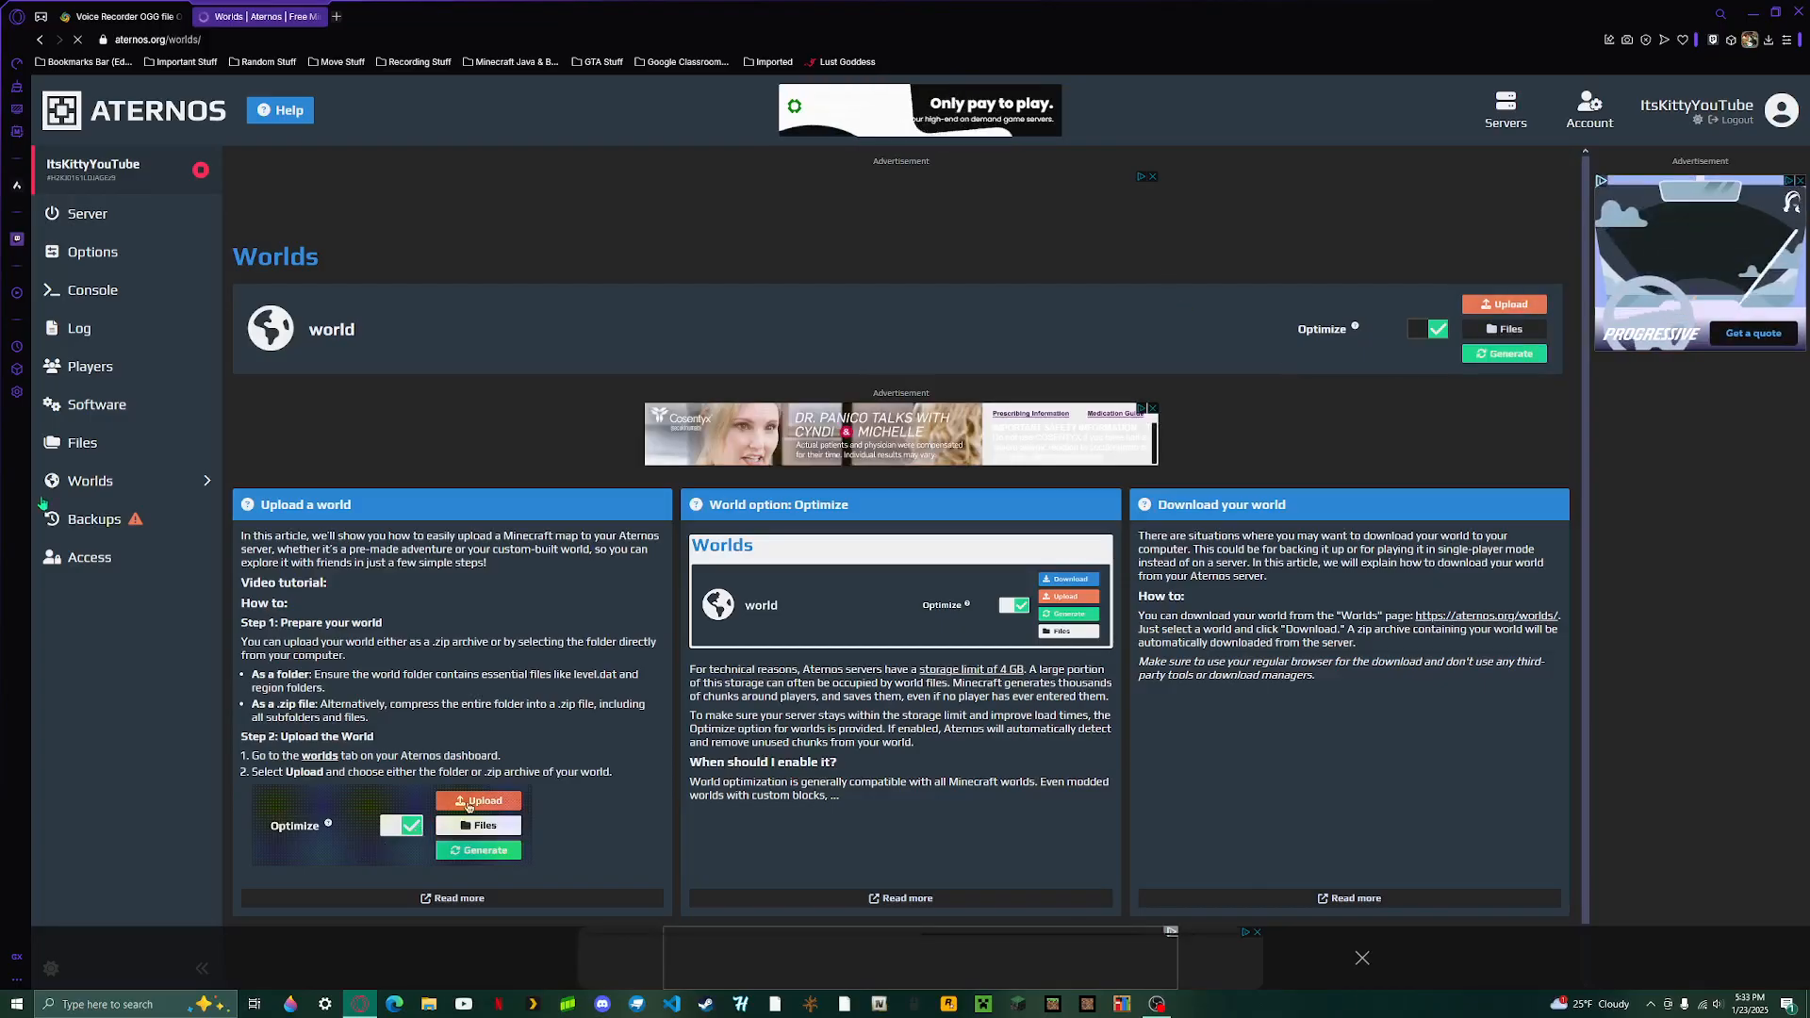
pyautogui.click(133, 521)
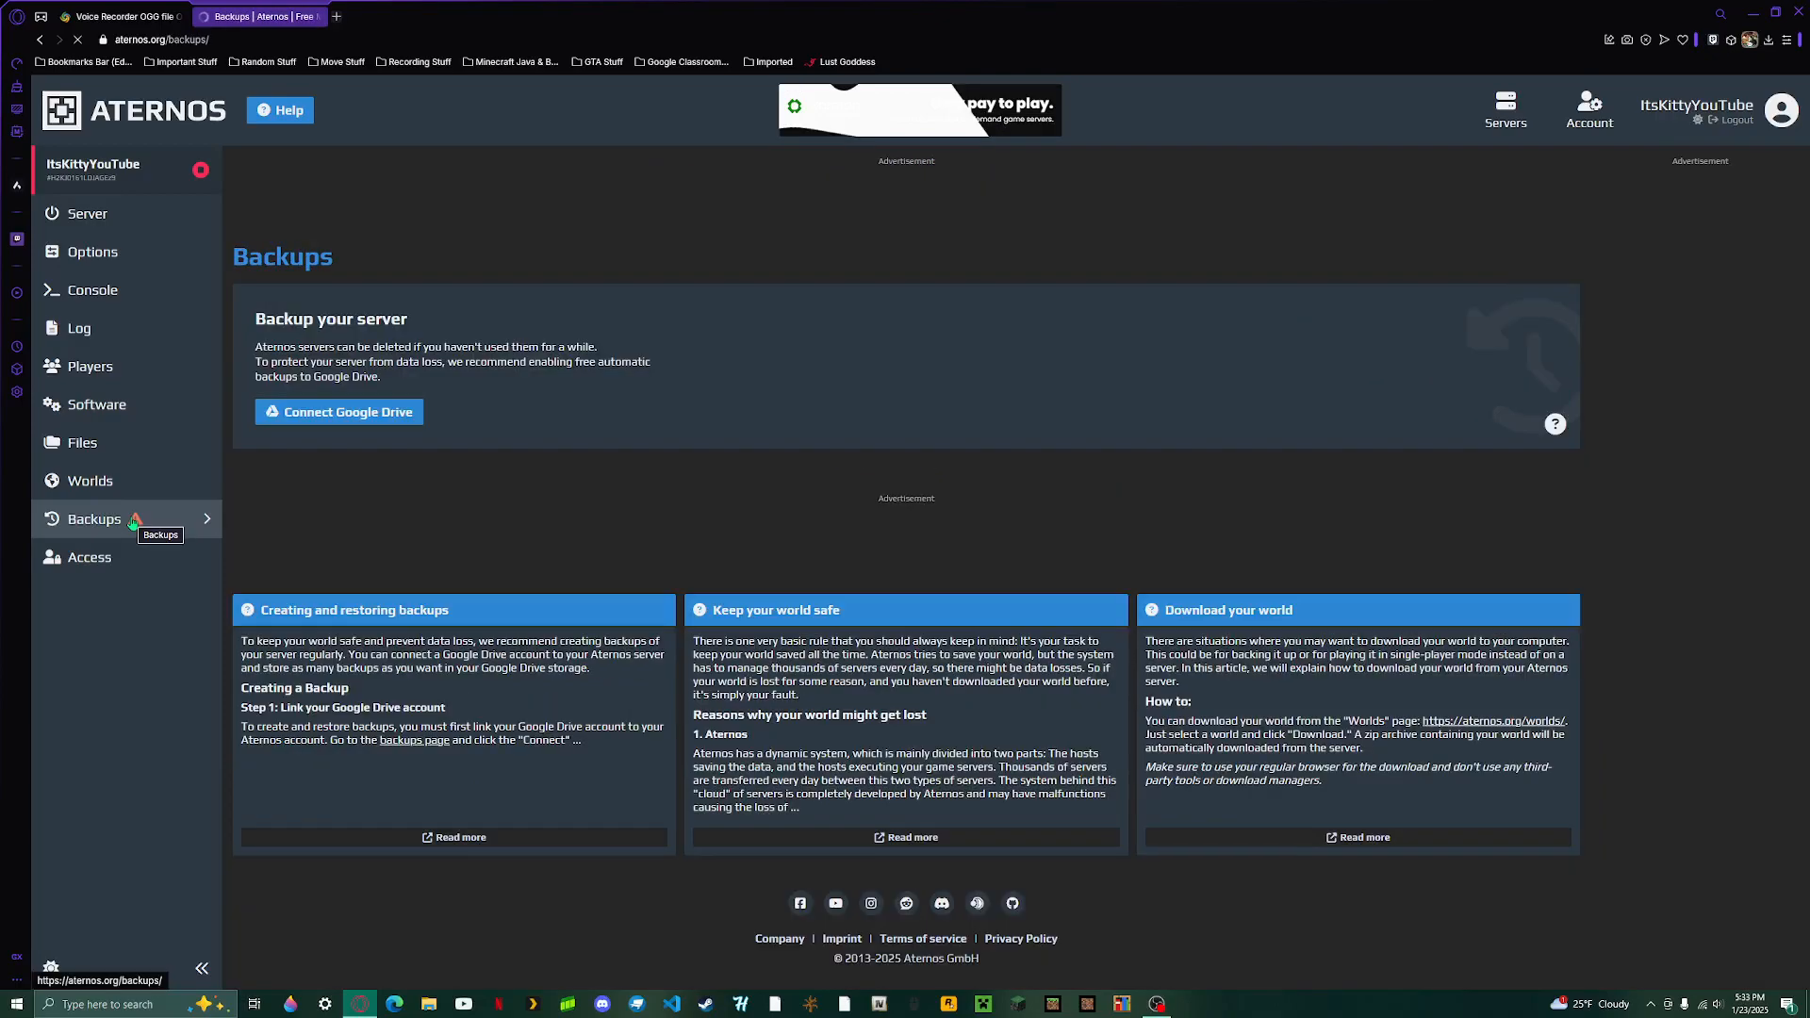
# - Open the Access page and add a friend's Aternos username to share access to the server
pyautogui.click(105, 560)
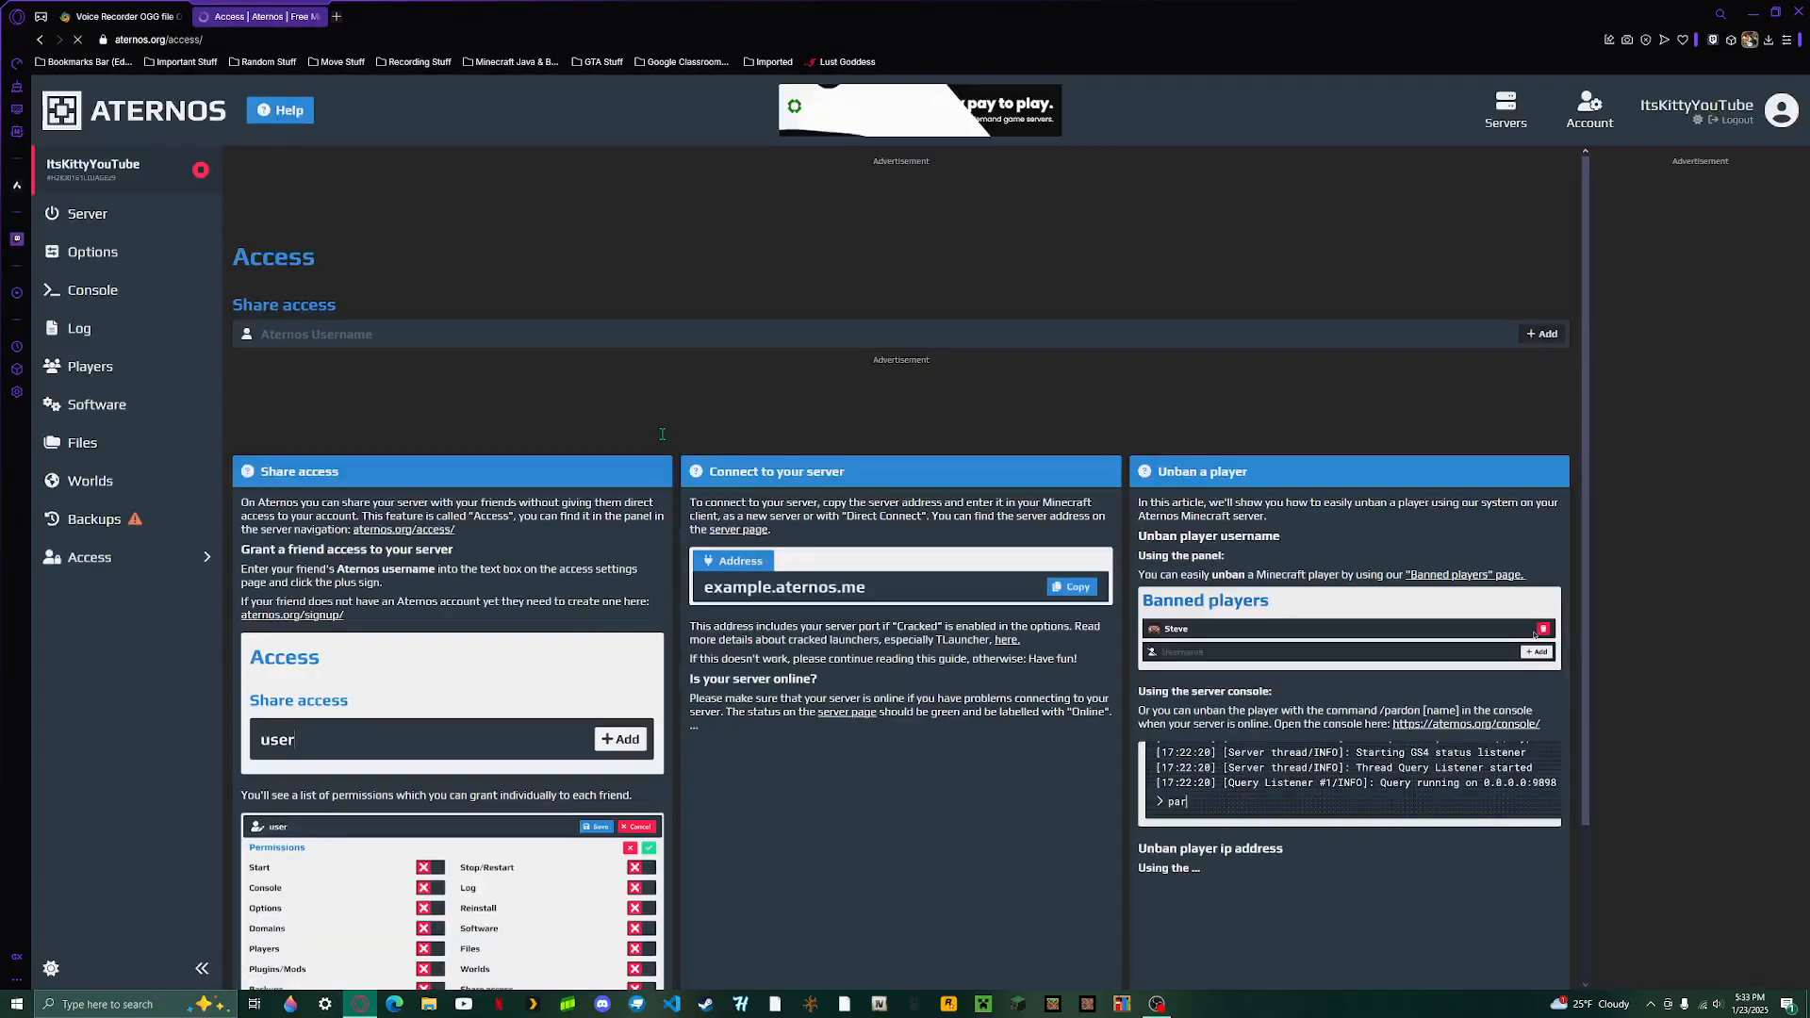
pyautogui.click(349, 337)
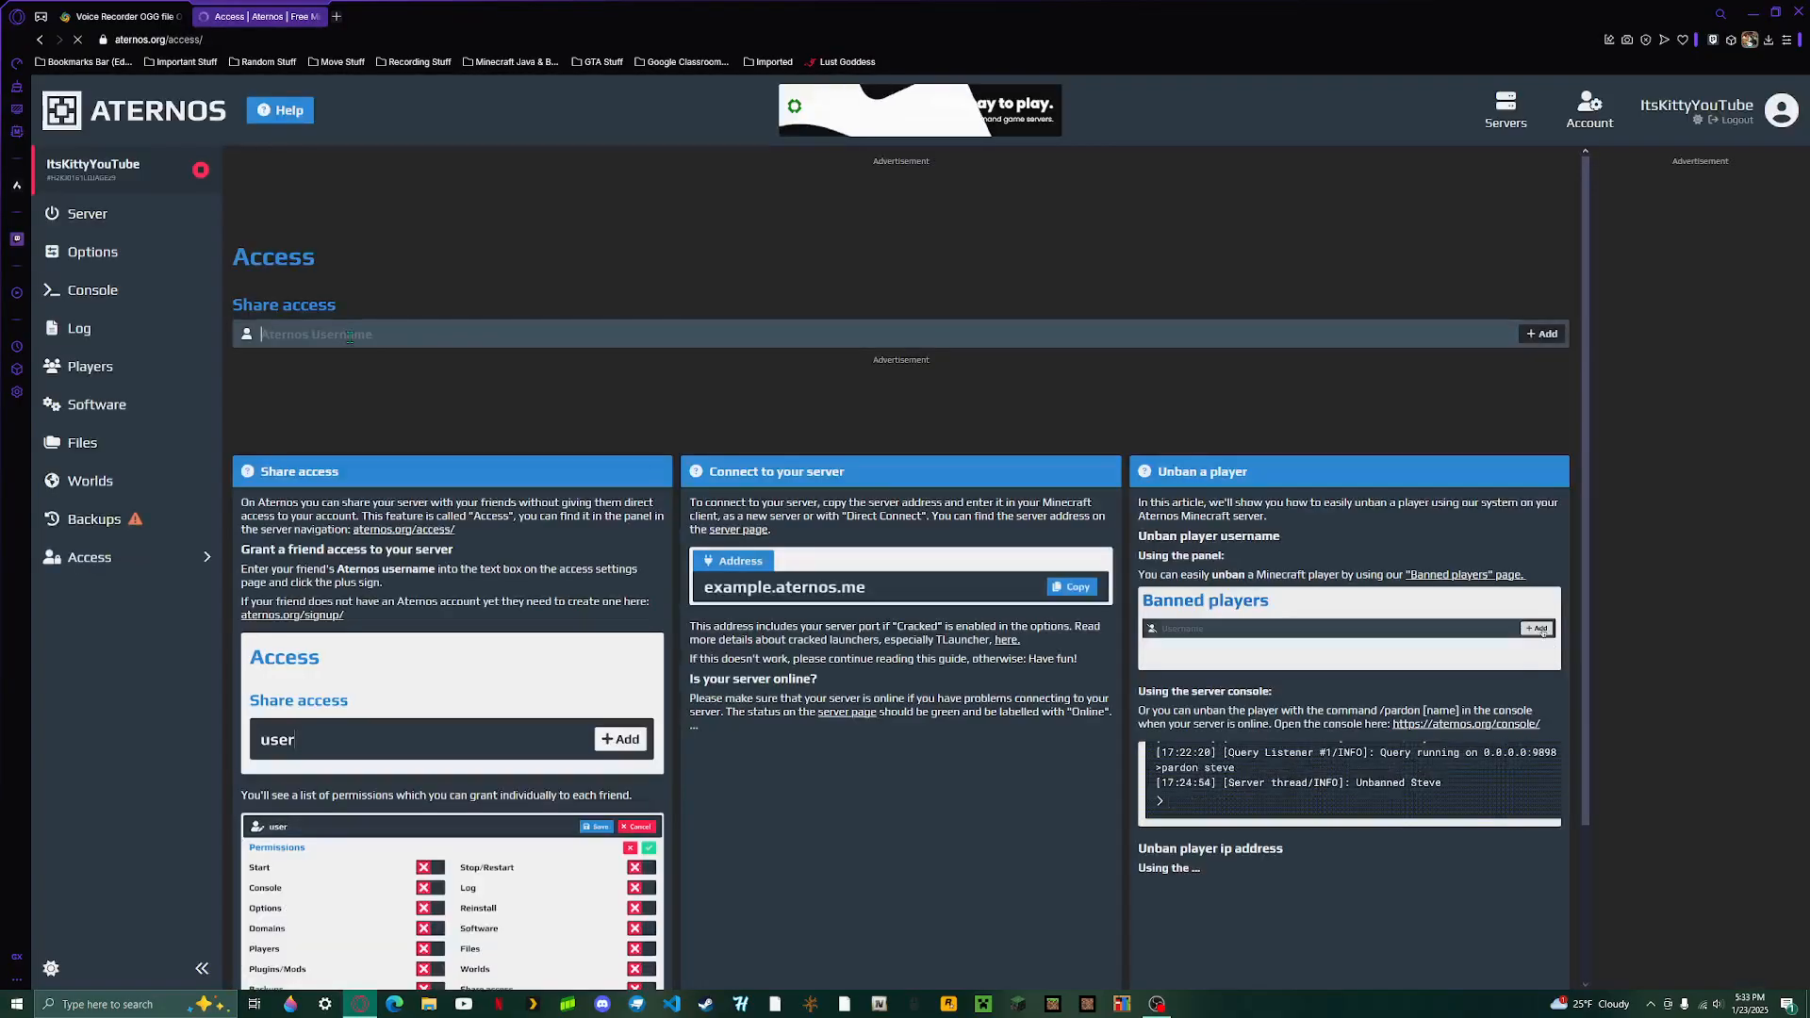
pyautogui.write('It')
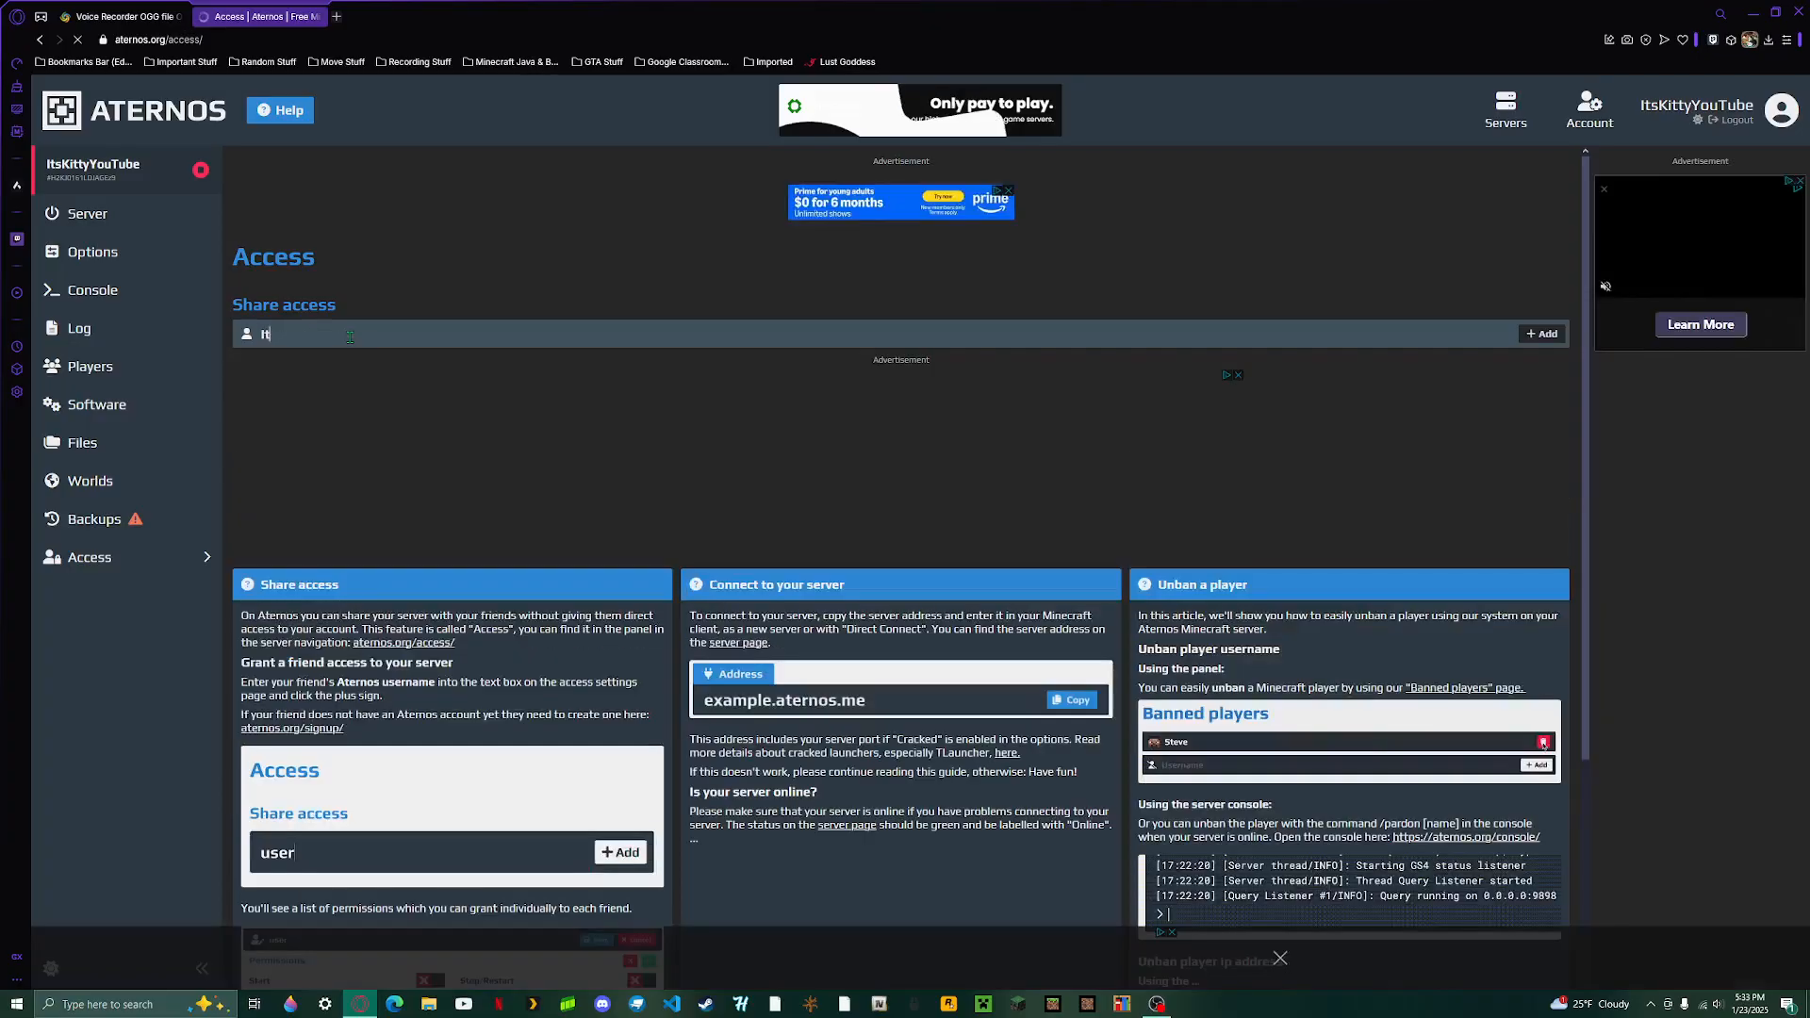
pyautogui.press('BackSpace')
pyautogui.press('BackSpace')
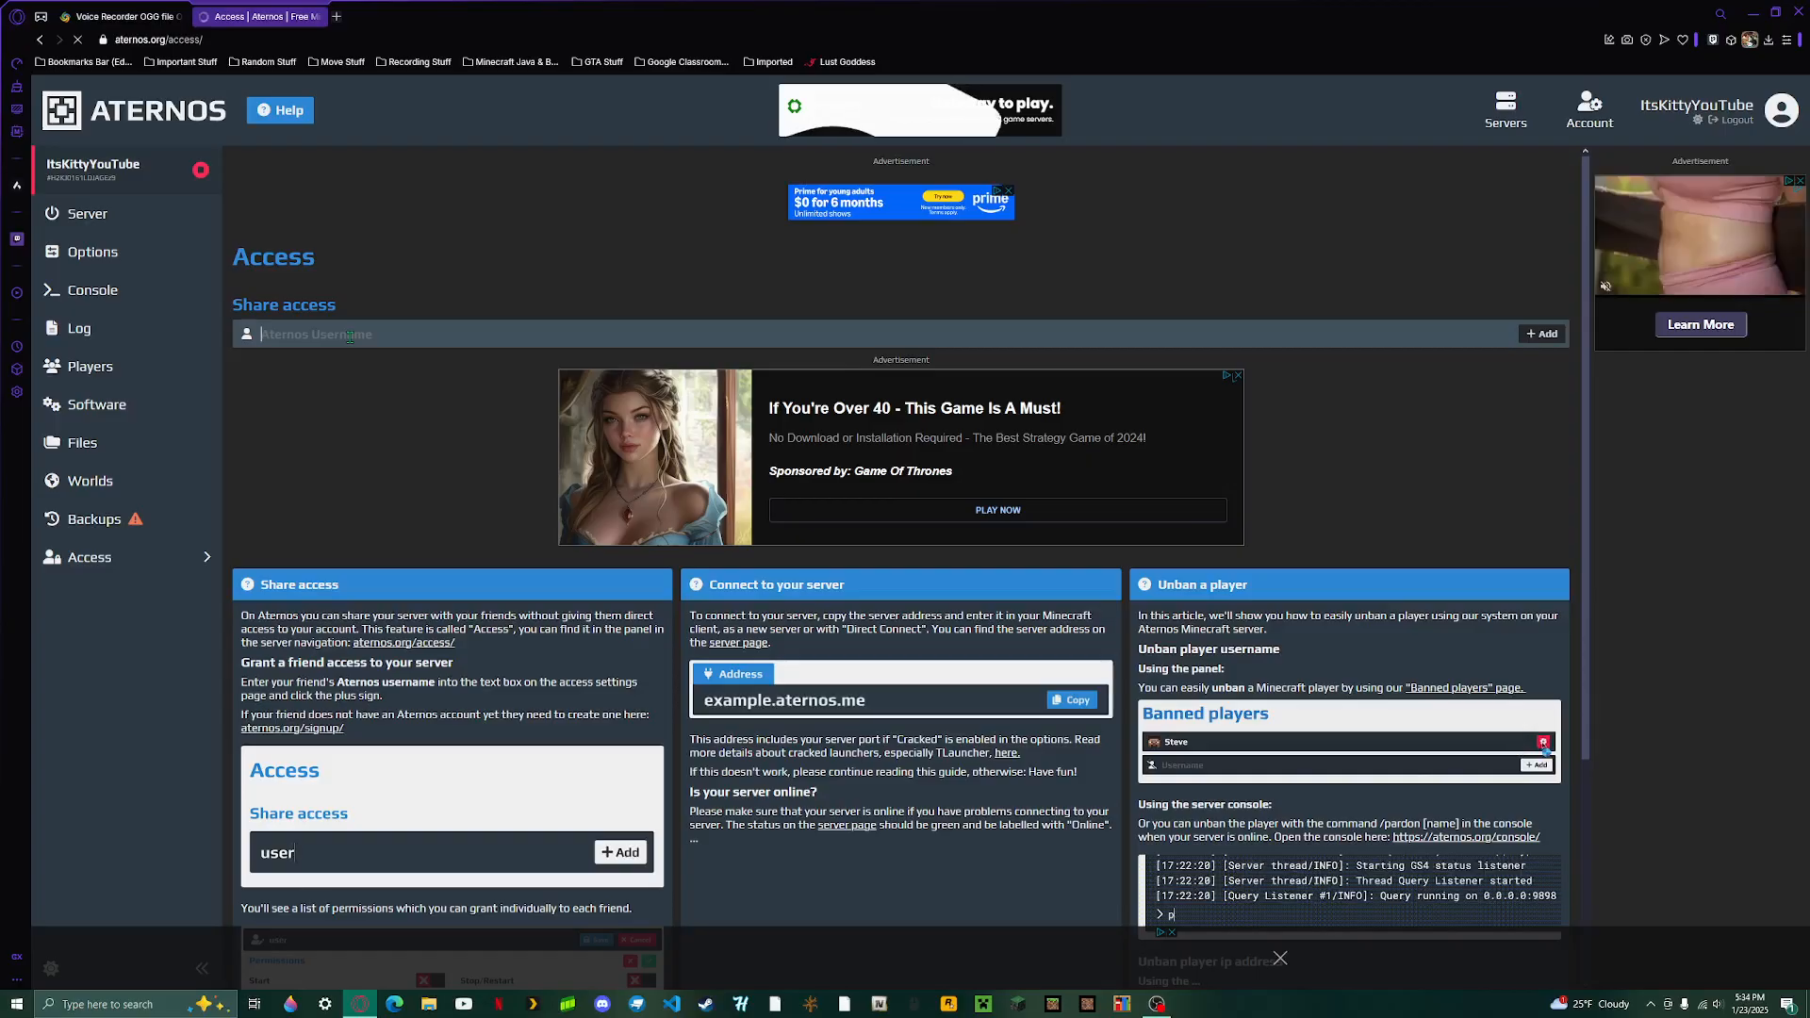
pyautogui.write('ItsTheEvery')
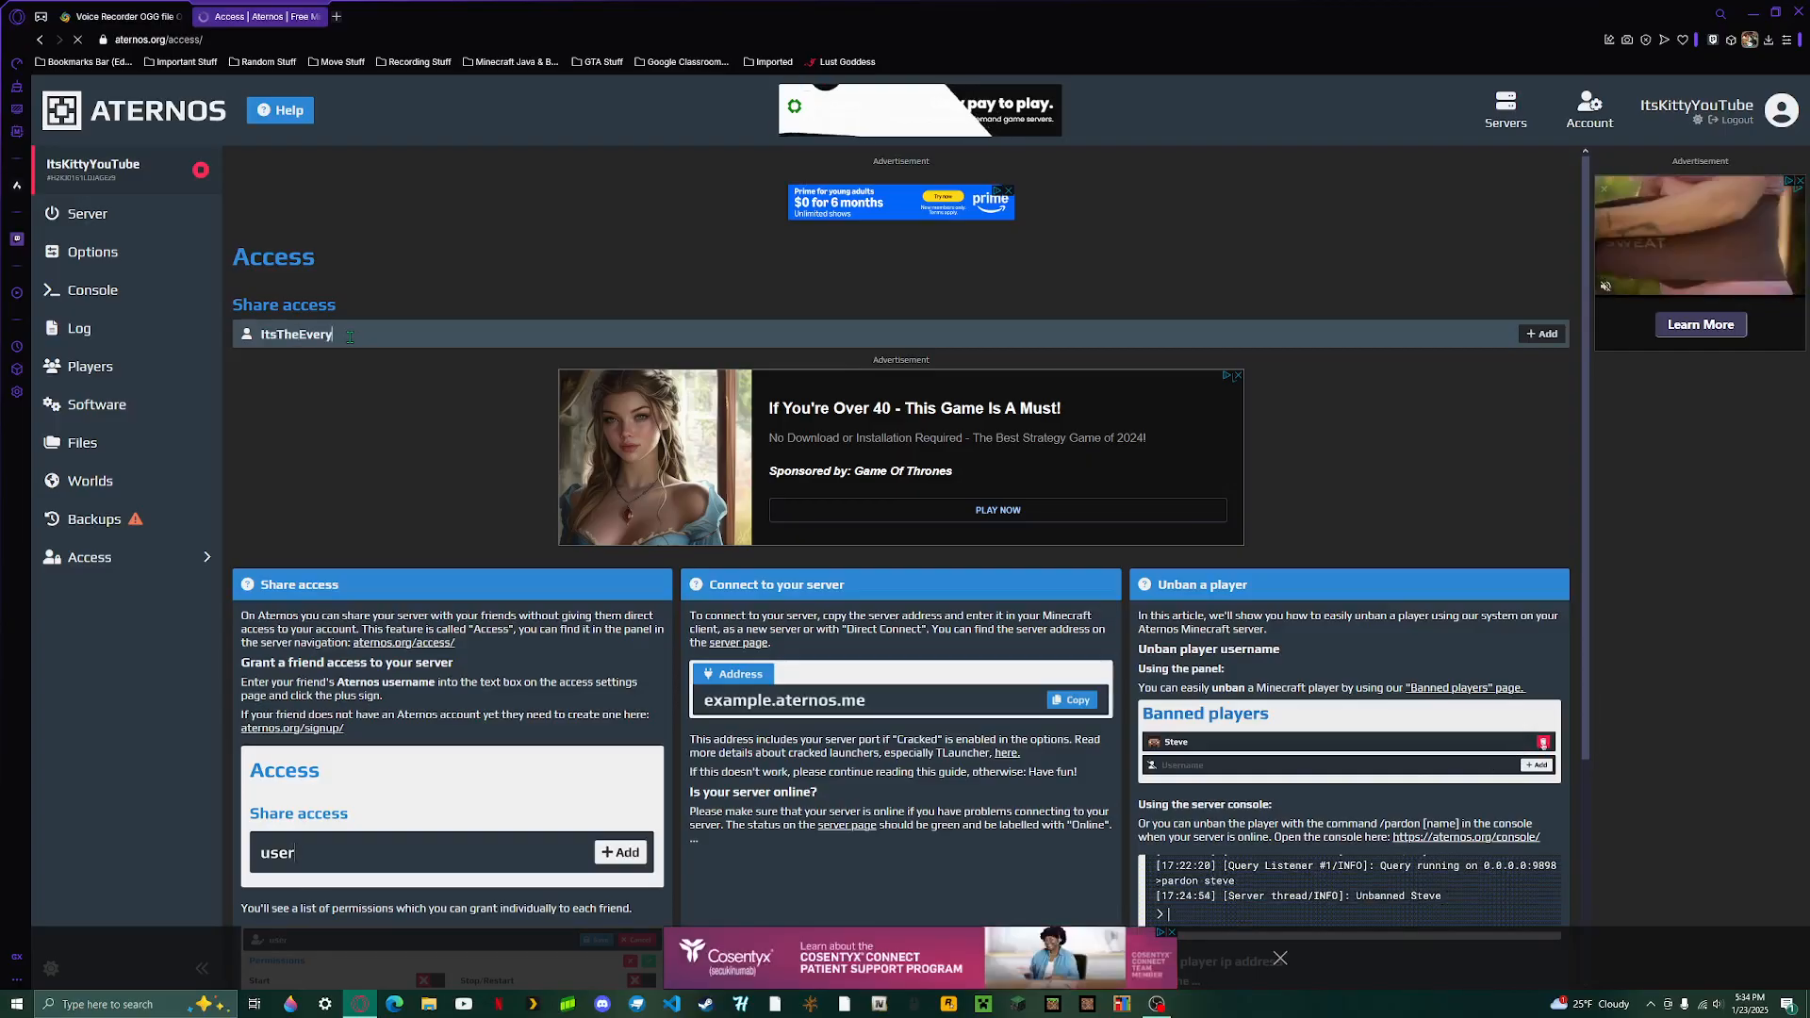
pyautogui.write('dayS')
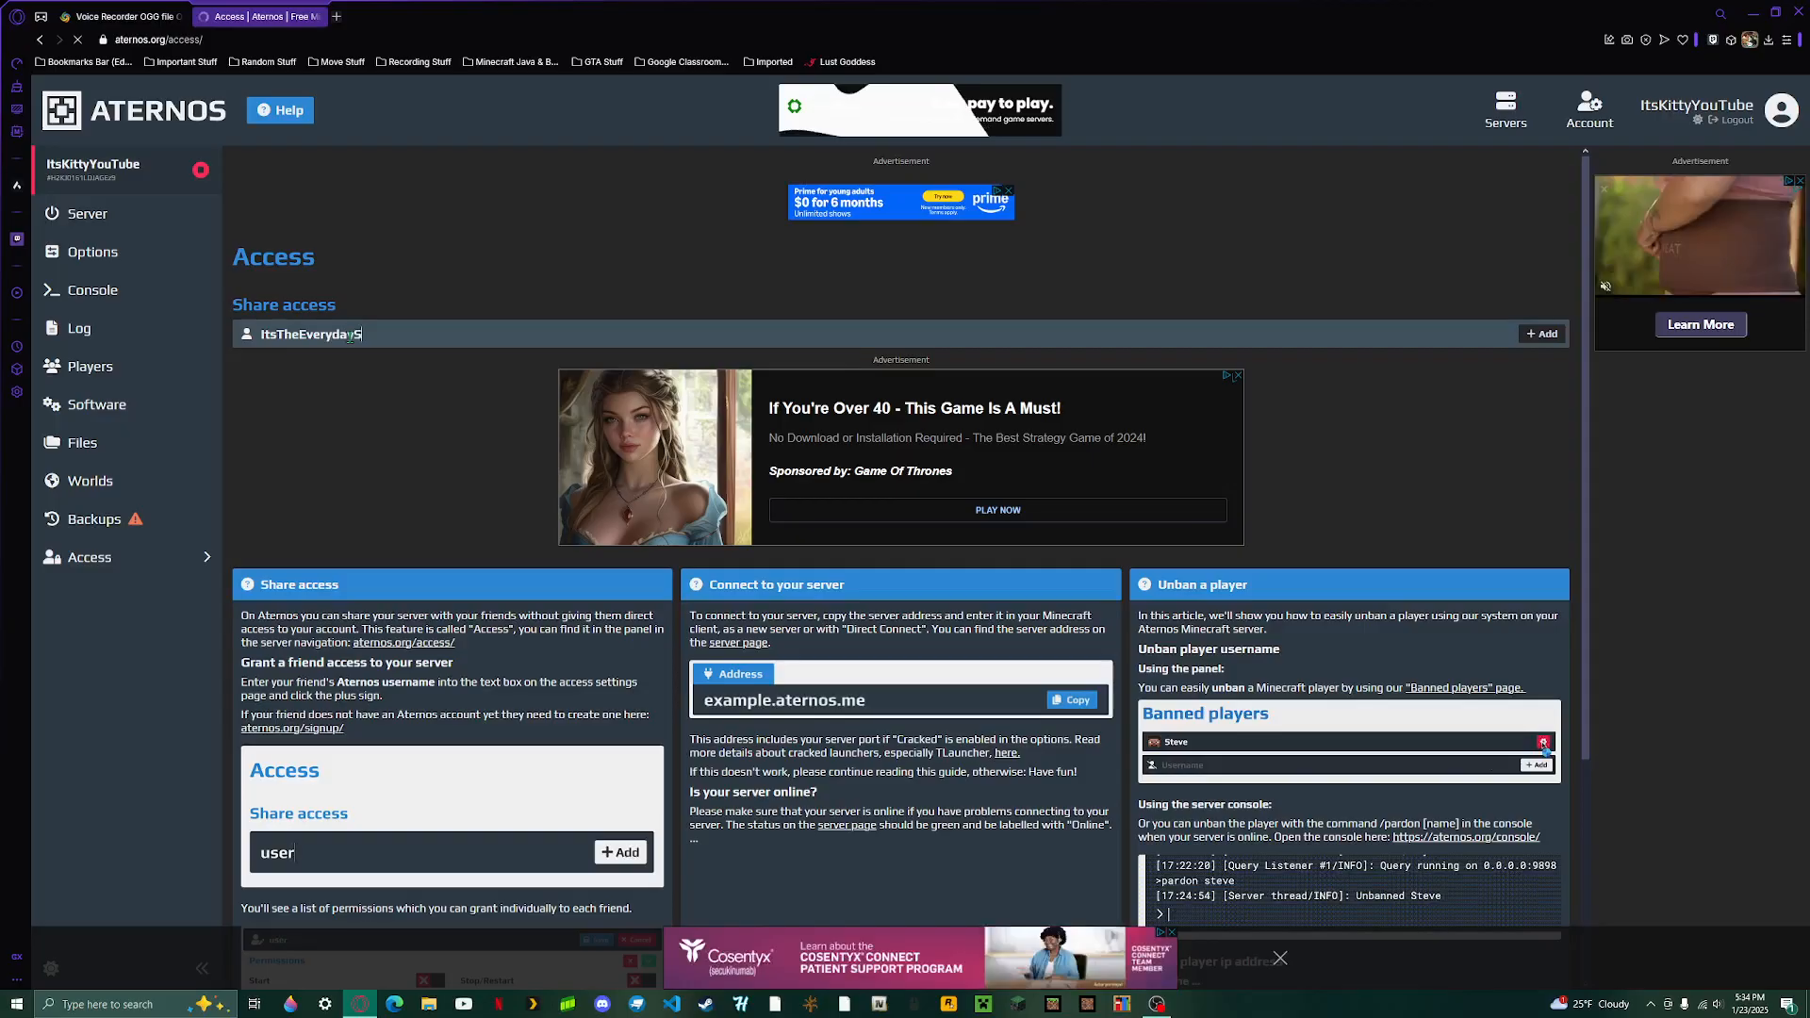
pyautogui.write('onic')
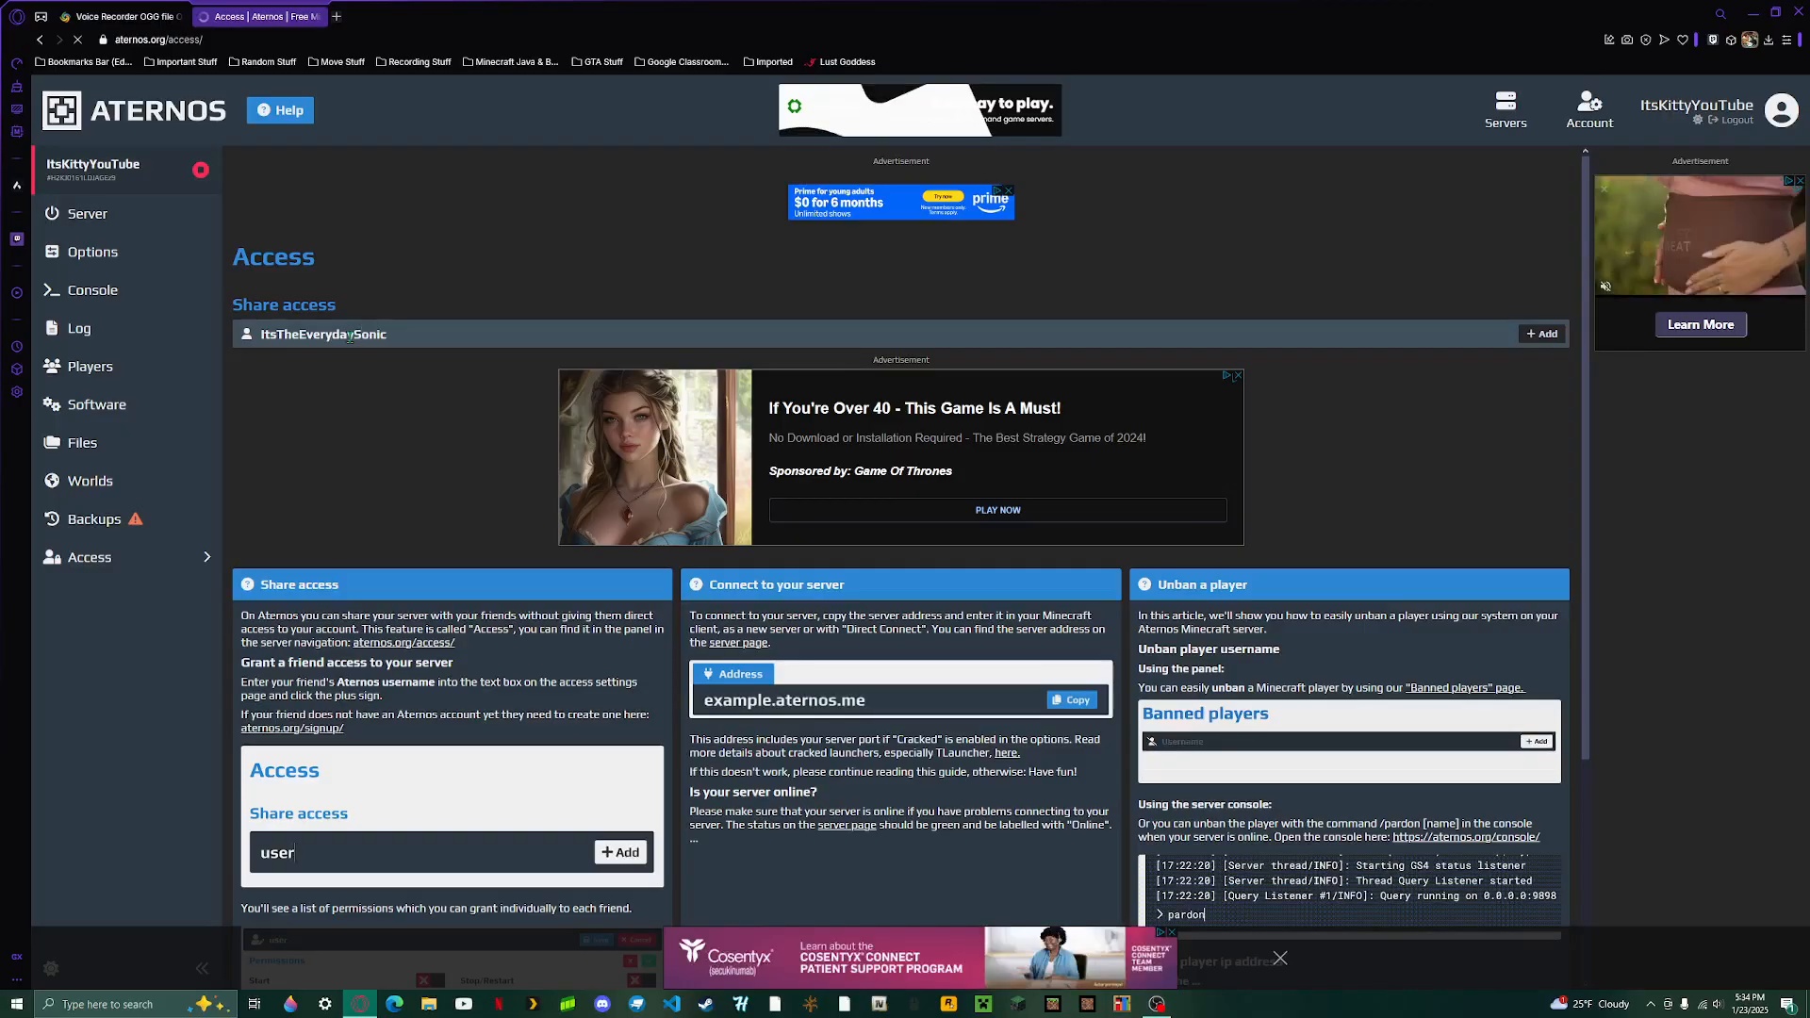
pyautogui.press('Return')
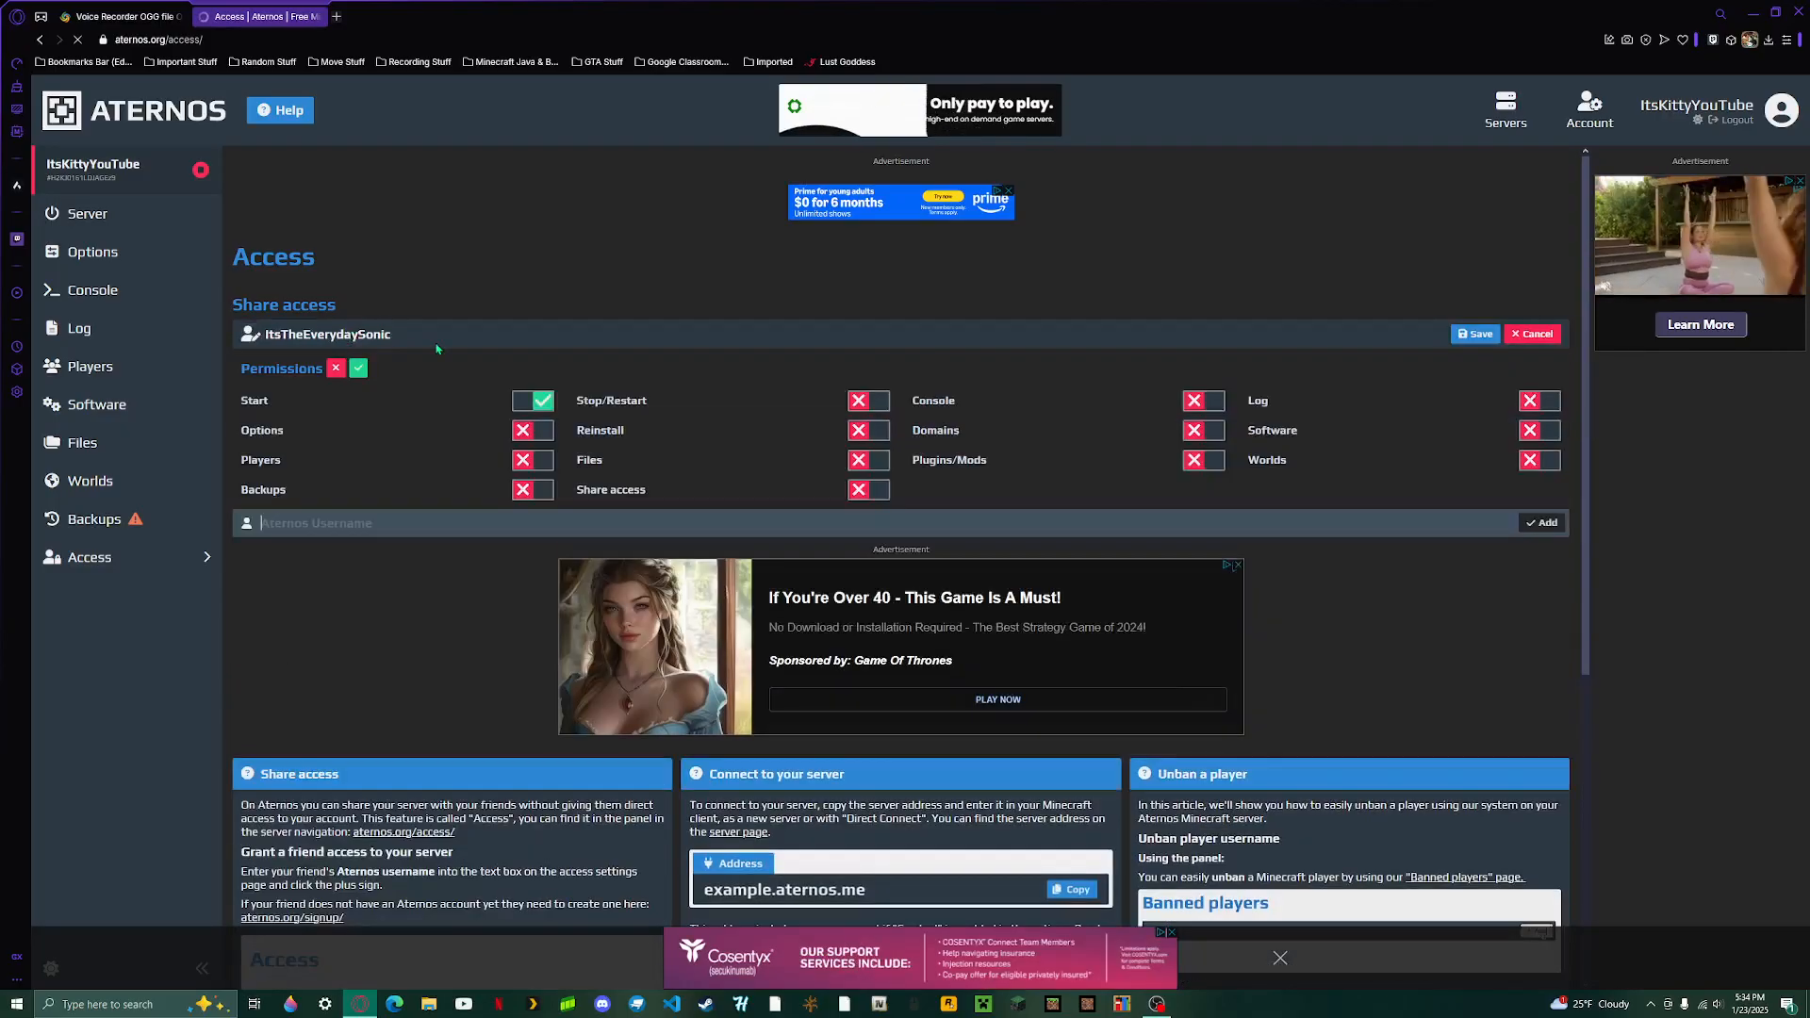
# - Grant the added friend all permissions, save them, and return to the main Server page
pyautogui.click(359, 369)
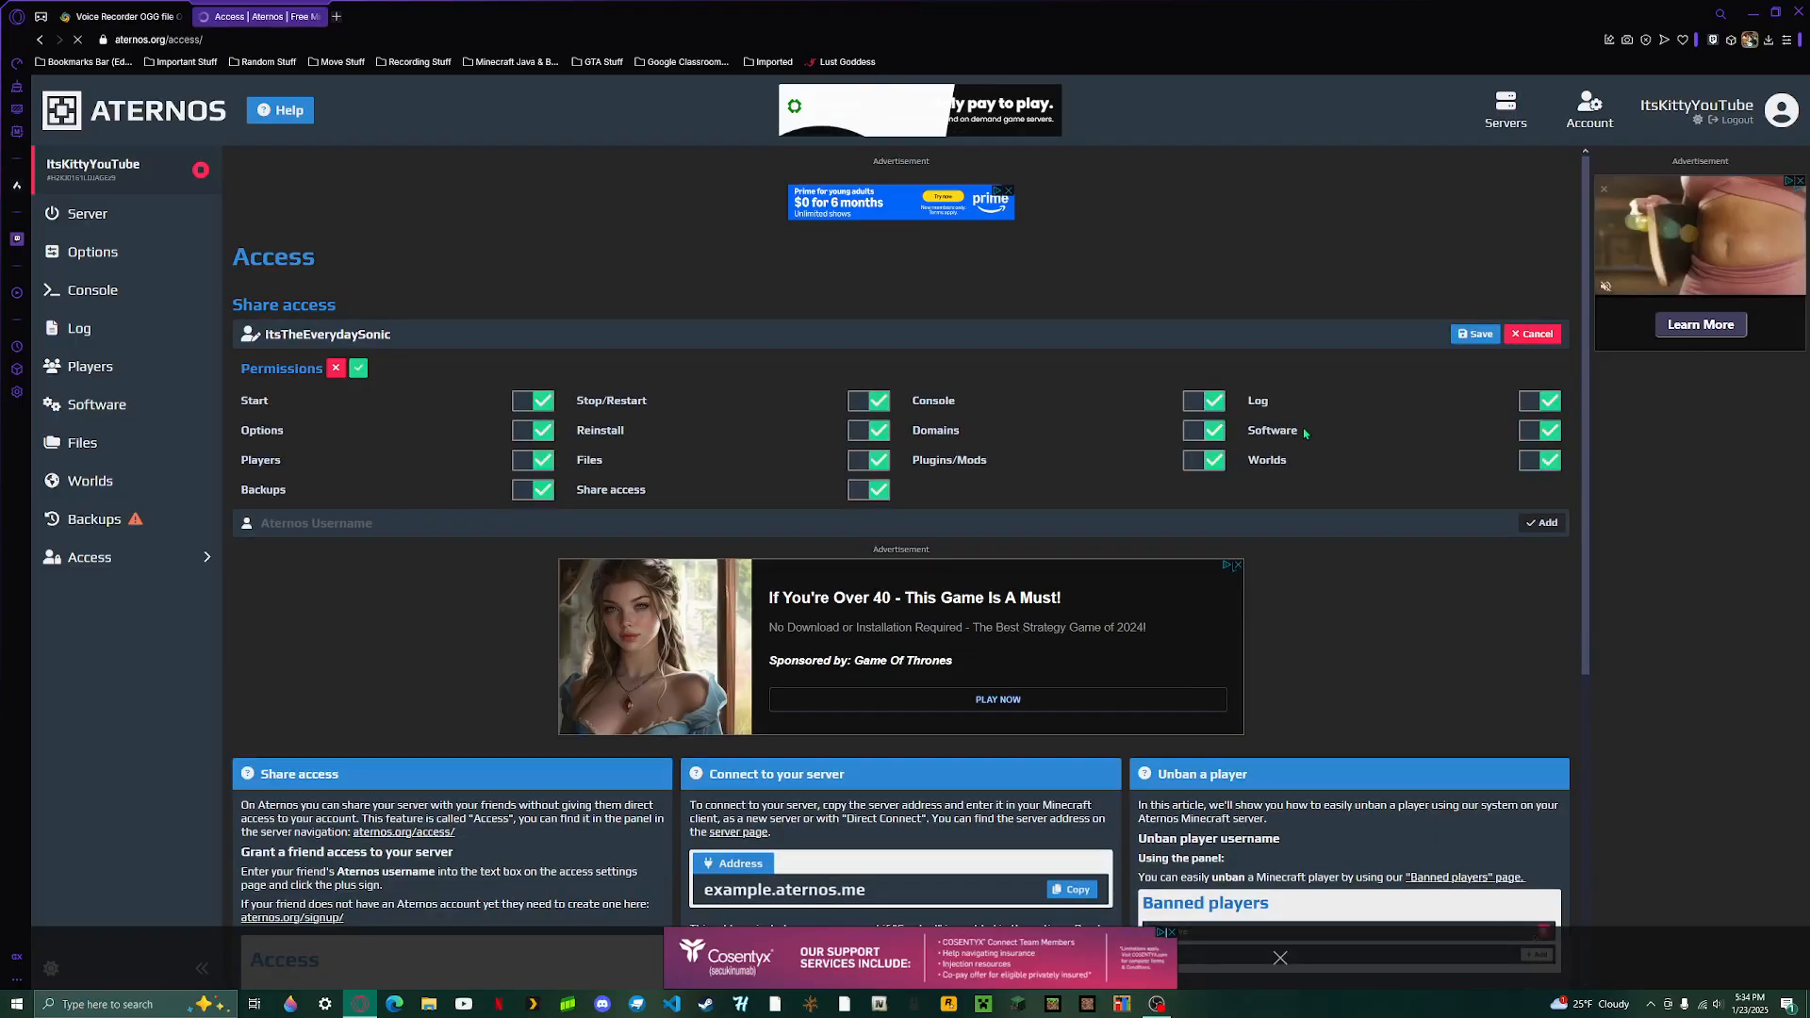
pyautogui.click(1476, 335)
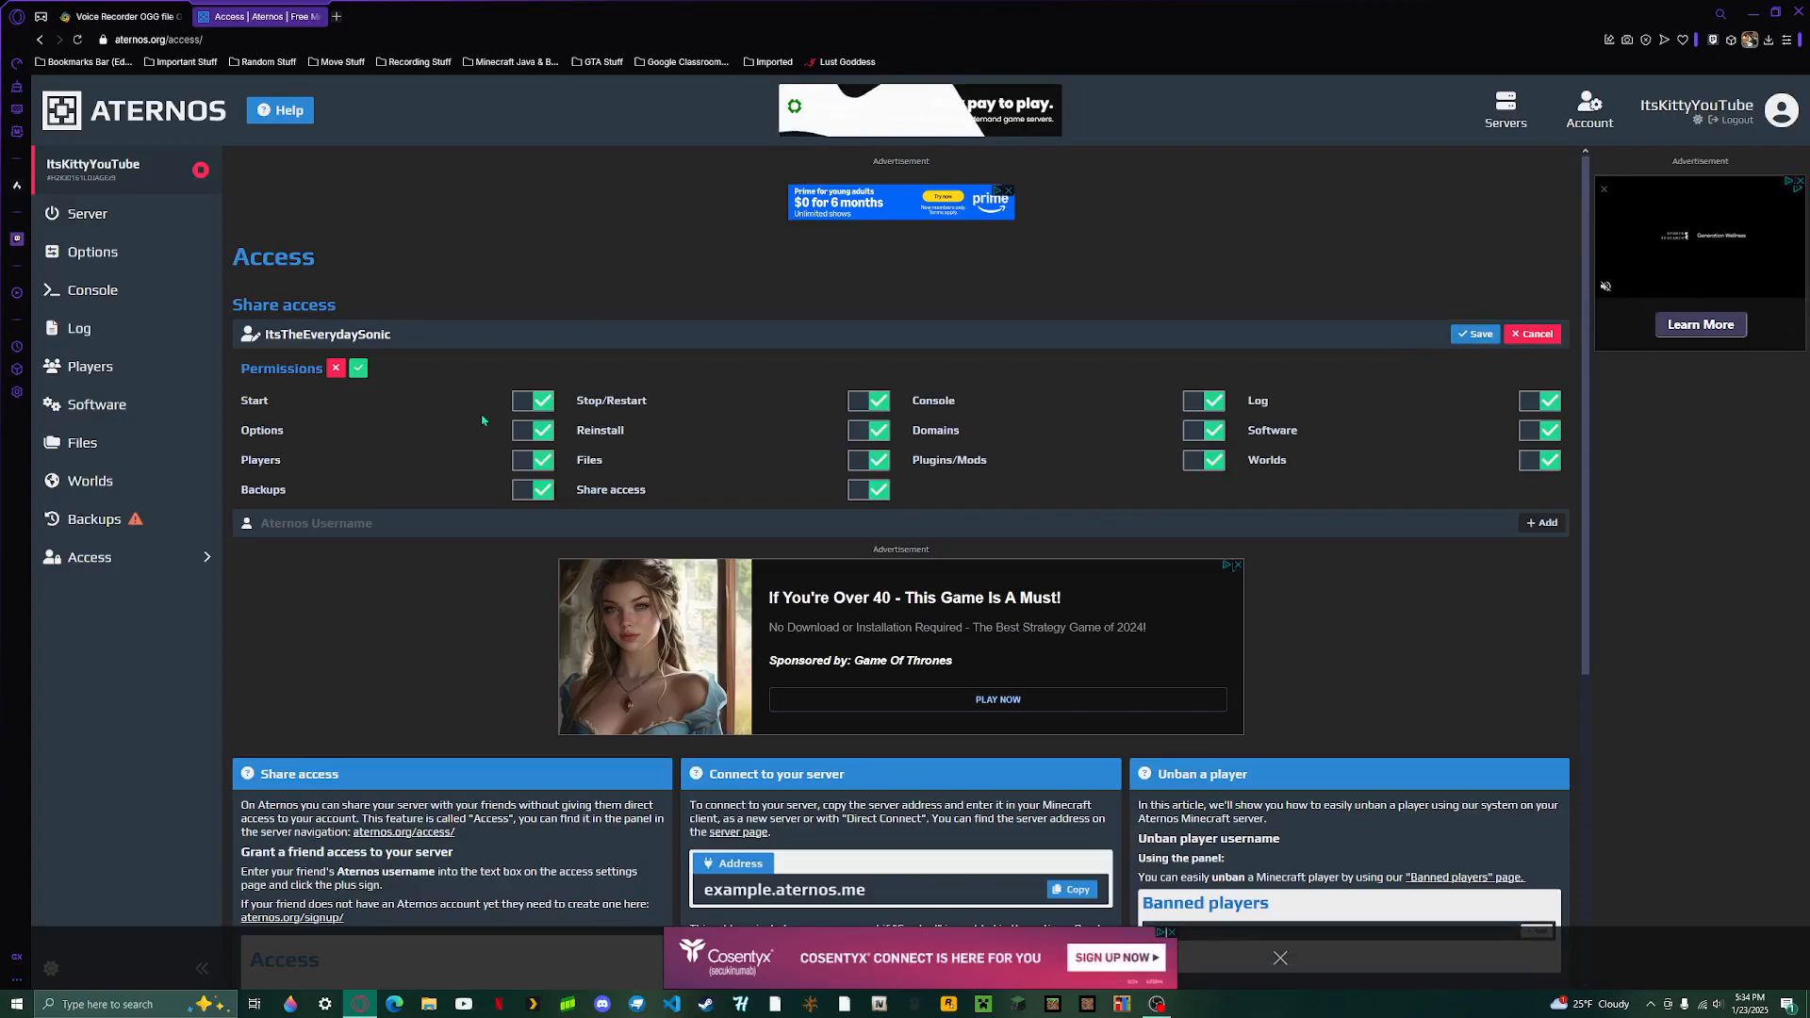
pyautogui.click(87, 214)
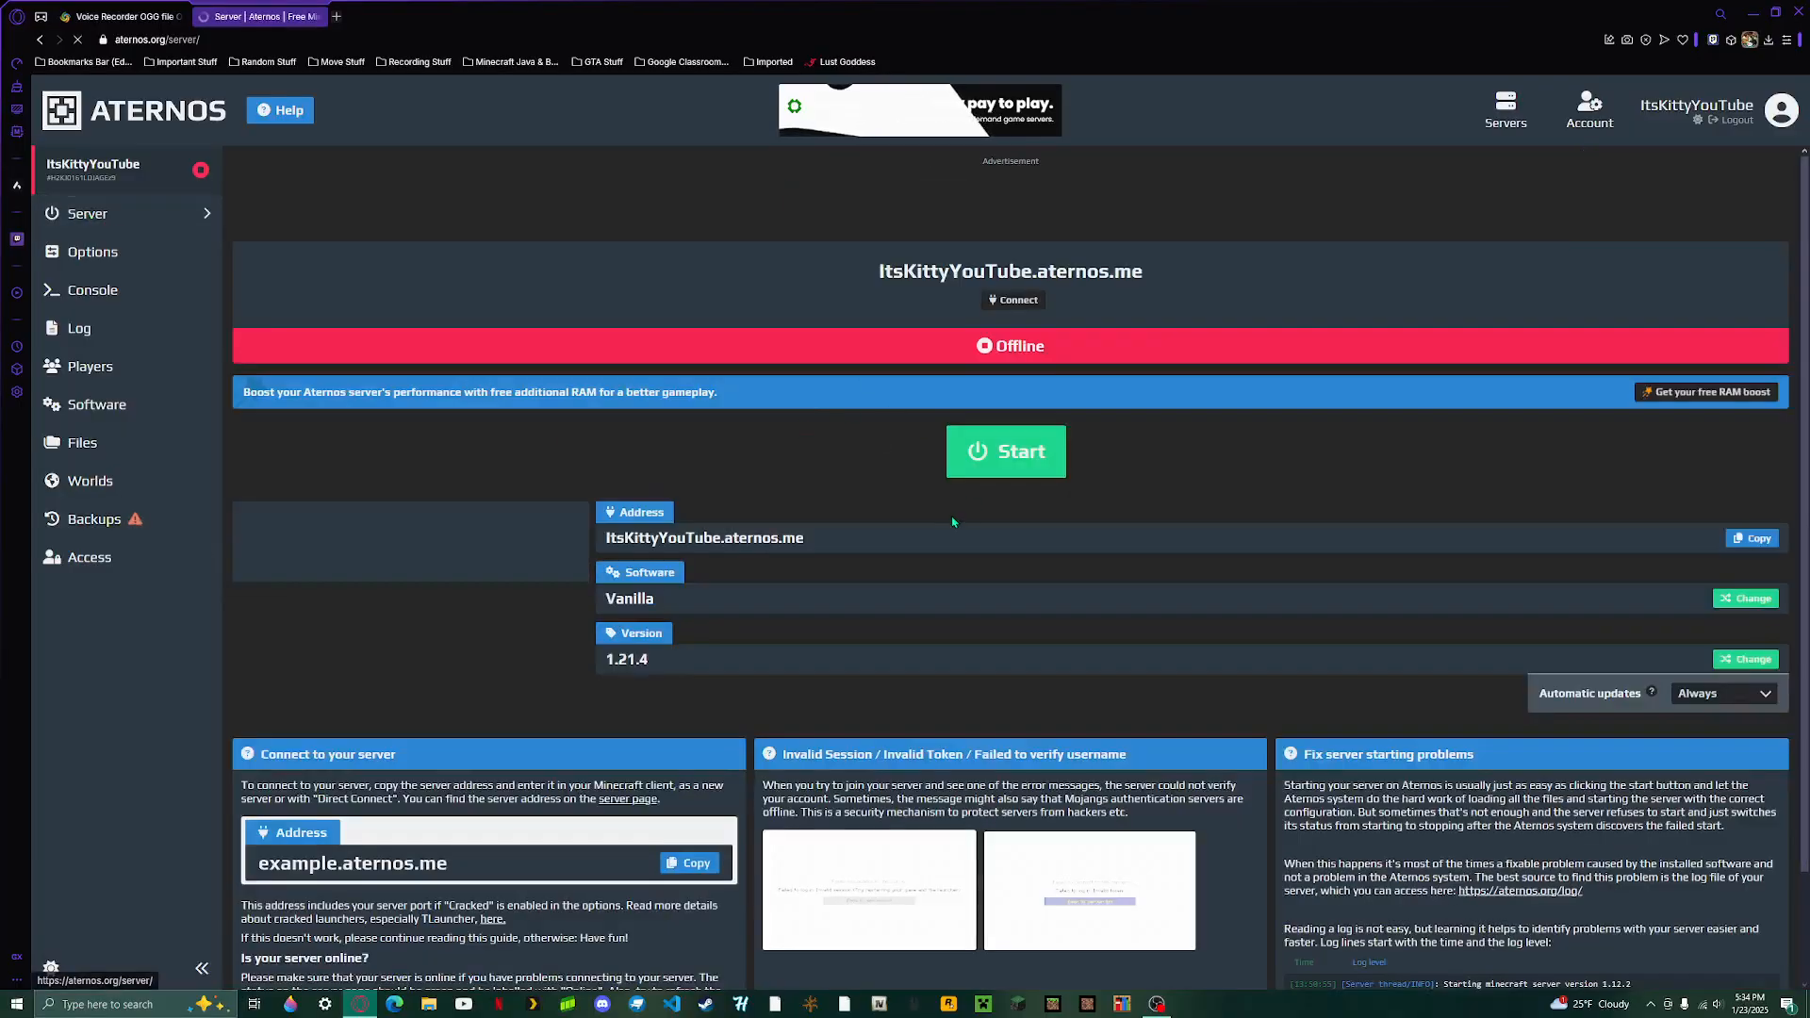